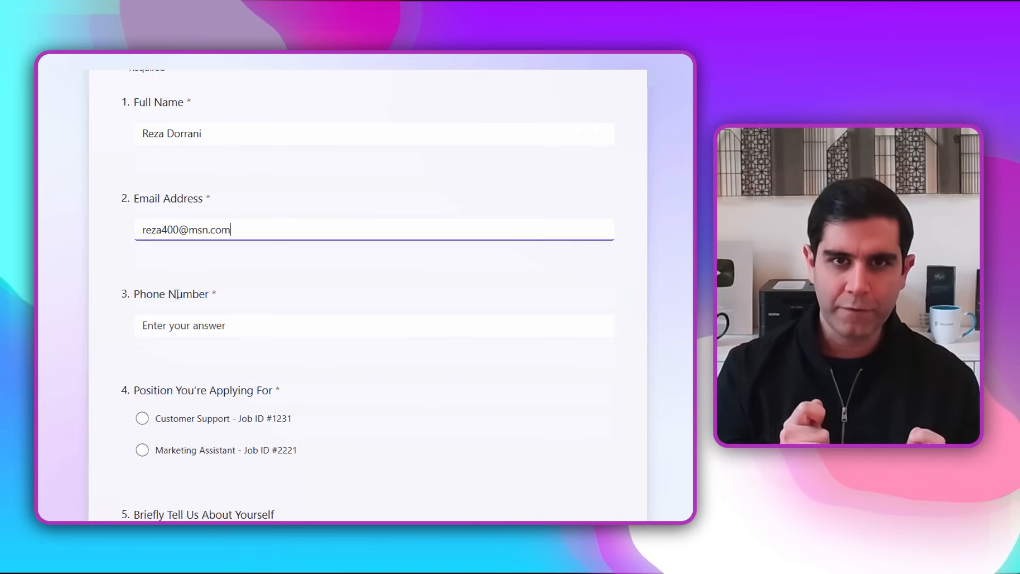
# Complete the application form with the phone number, the Marketing Assistant position, "YouTuber" as the self-description and the LinkedIn profile, and submit it.
pyautogui.click(180, 325)
pyautogui.write('444444')
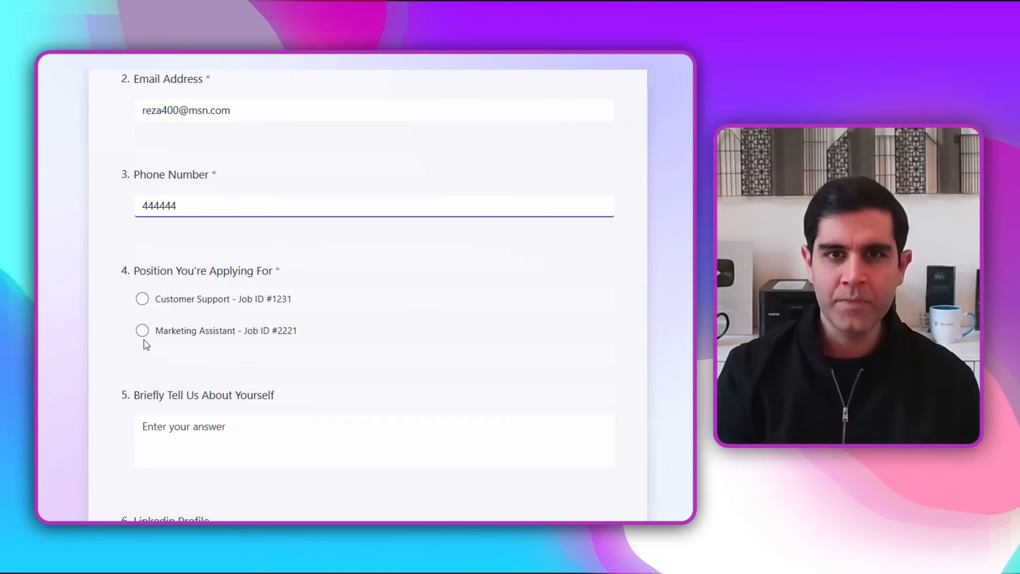
pyautogui.click(142, 330)
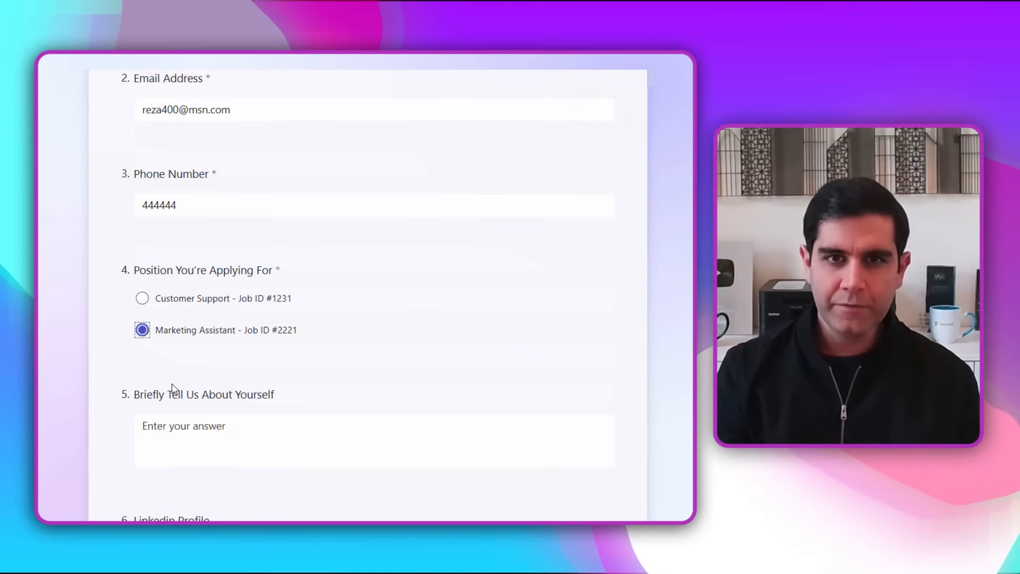
pyautogui.scroll(-2, 169, 371)
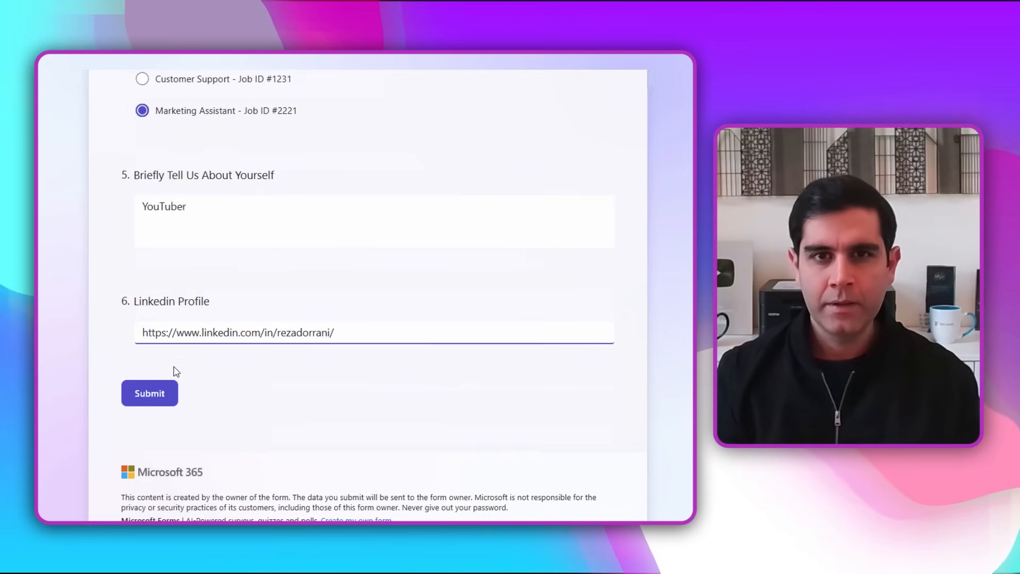
pyautogui.click(151, 394)
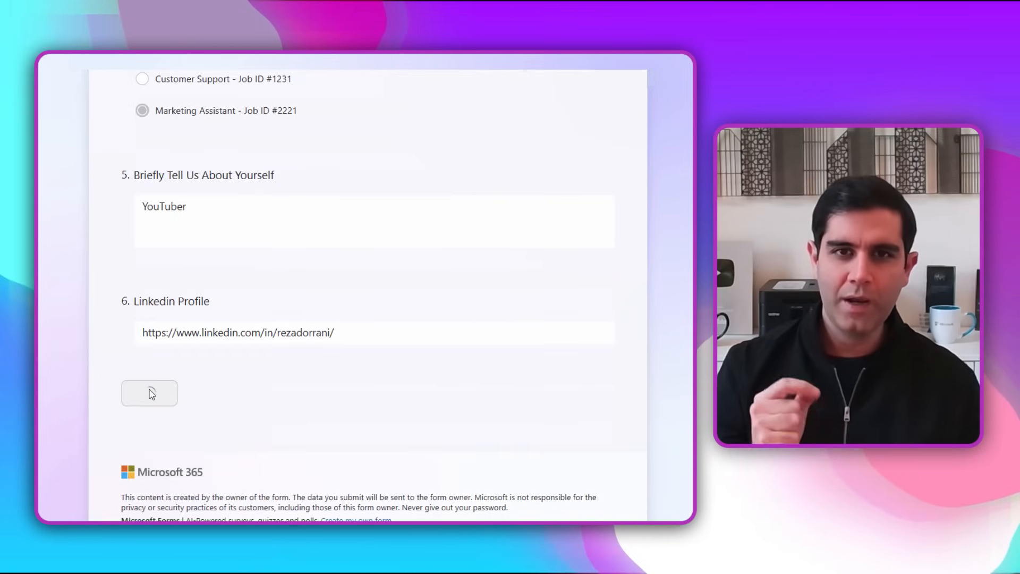
# Read the submission confirmation and the folder-sharing e-mail, and open the shared folder for supporting documents.
pyautogui.moveTo(247, 224); pyautogui.dragTo(485, 257)
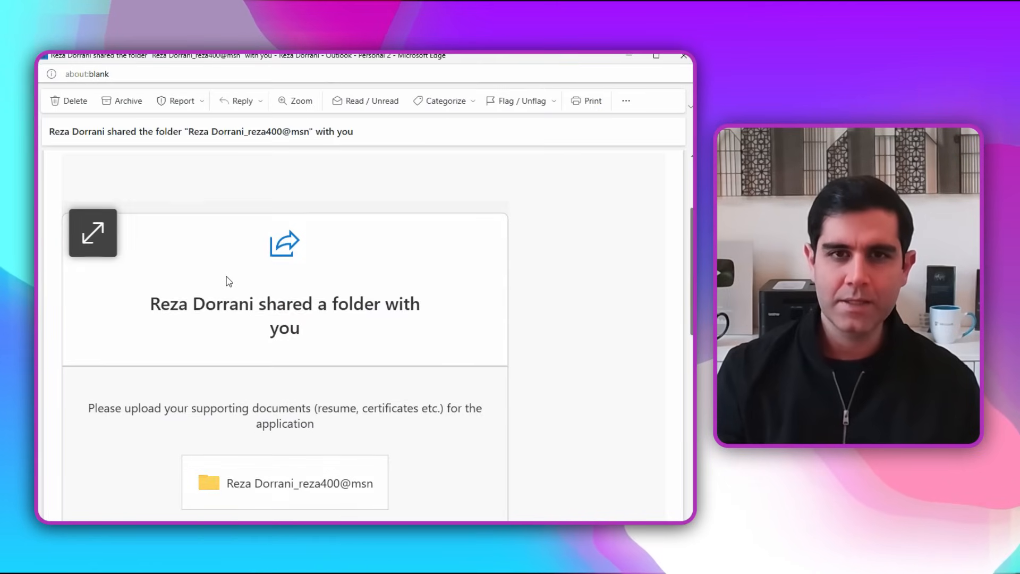
pyautogui.scroll(-2, 227, 280)
pyautogui.scroll(-1, 228, 280)
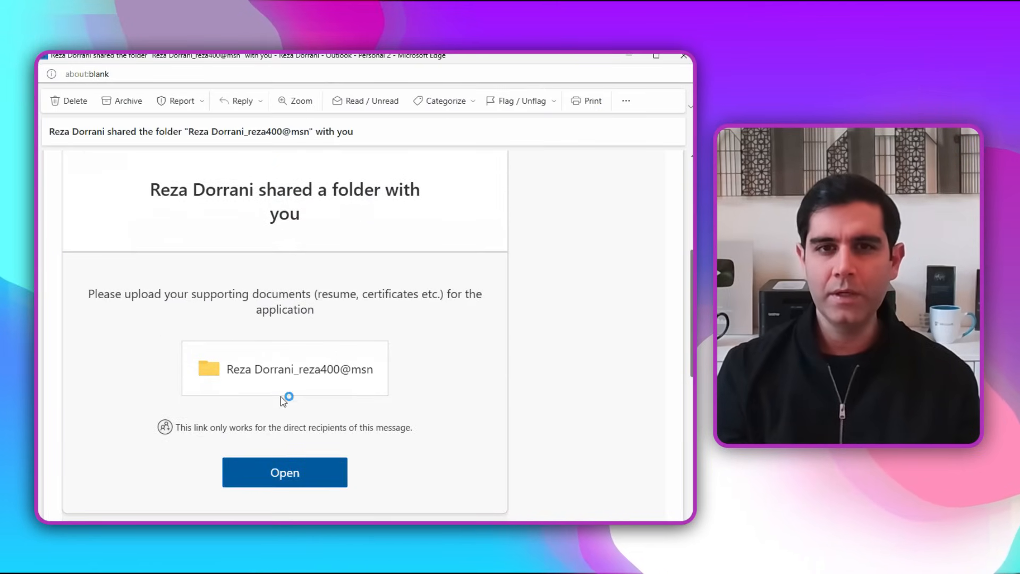
pyautogui.click(277, 474)
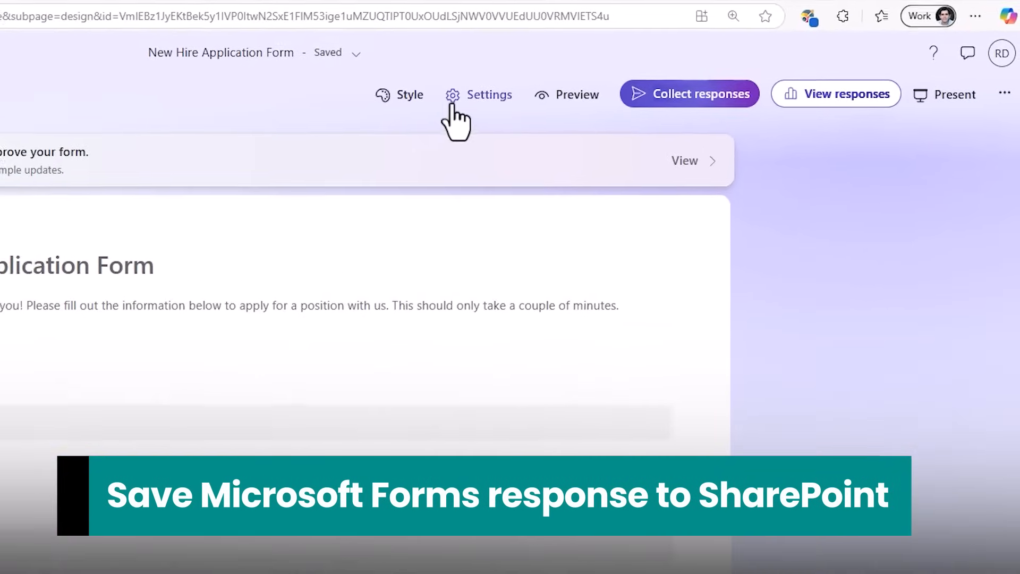
# Review the settings and the questions of the New Hire Application Form.
pyautogui.click(643, 86)
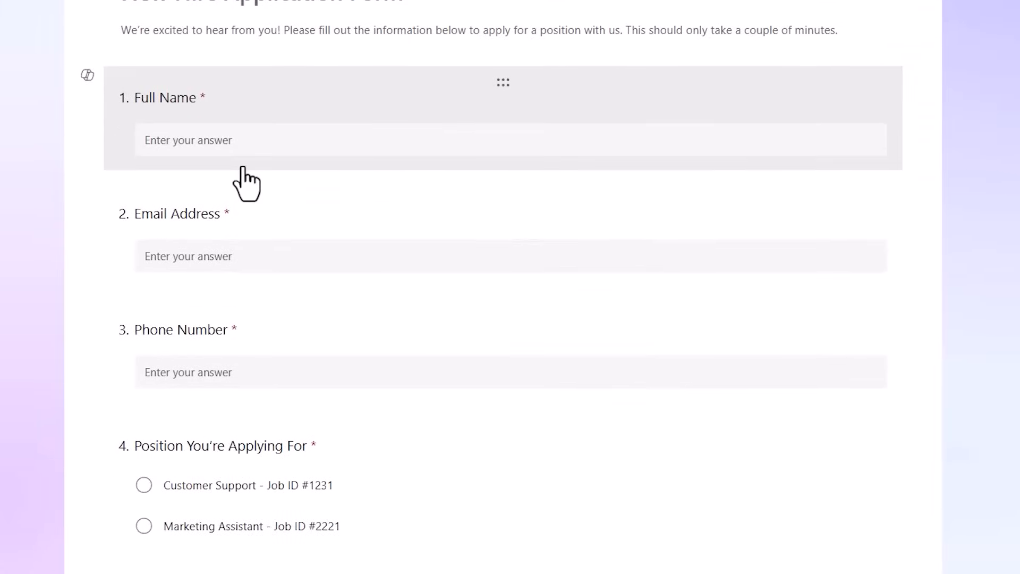
pyautogui.scroll(-7, 246, 183)
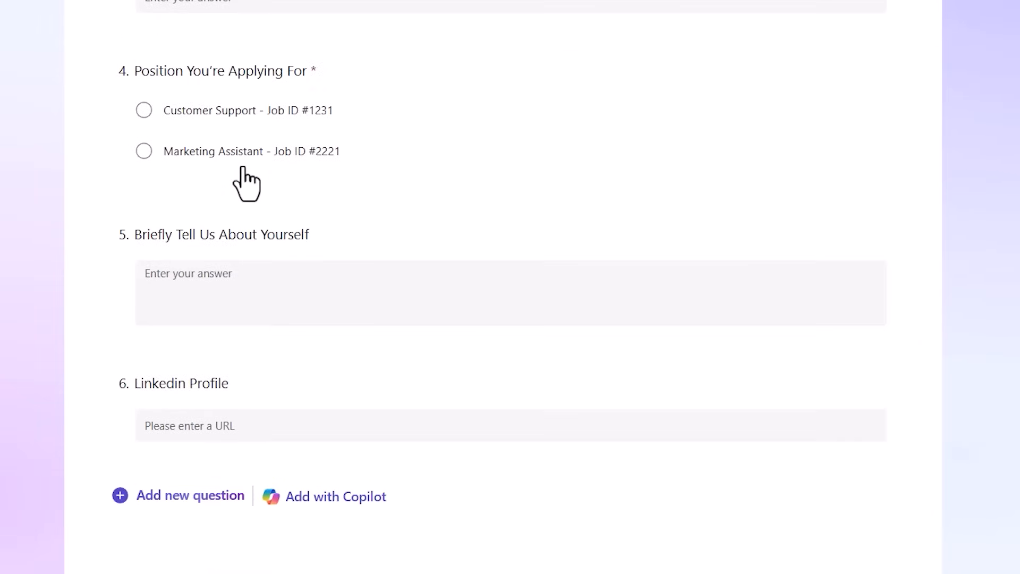
pyautogui.scroll(8, 246, 184)
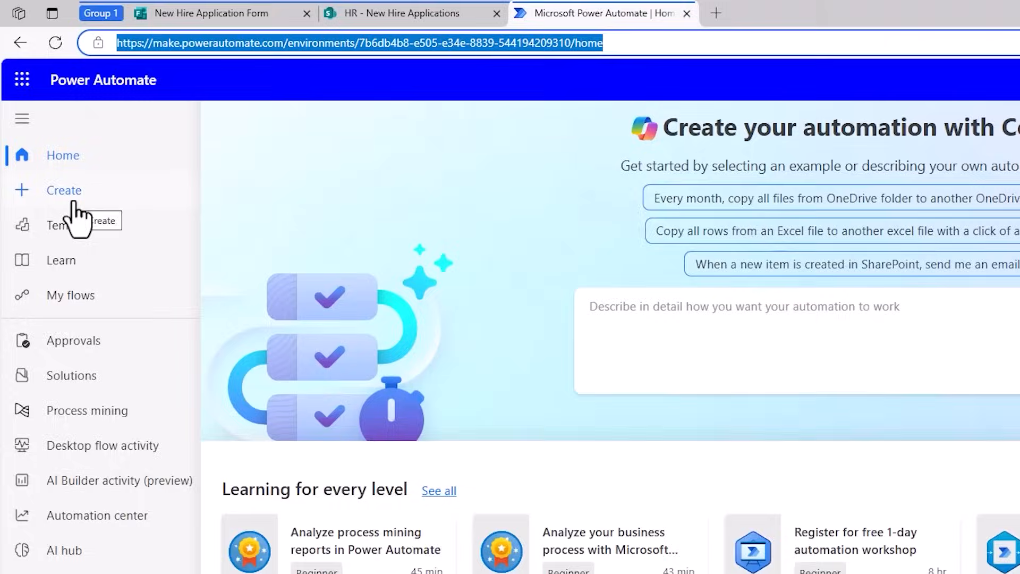
# Create an automated cloud flow named New Hire Application Workflow with the Microsoft Forms trigger "When a new response is submitted".
pyautogui.click(74, 202)
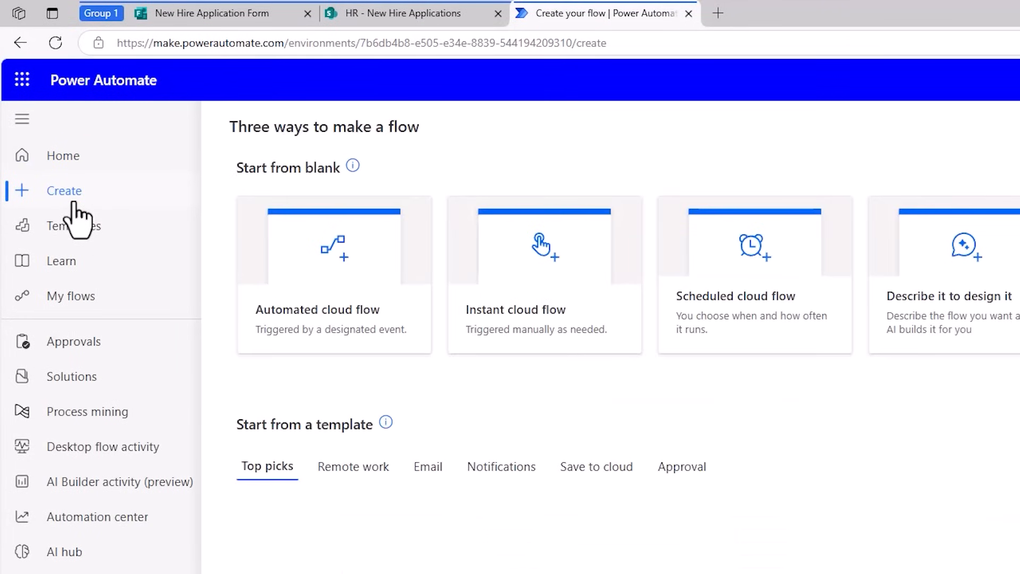
pyautogui.click(309, 314)
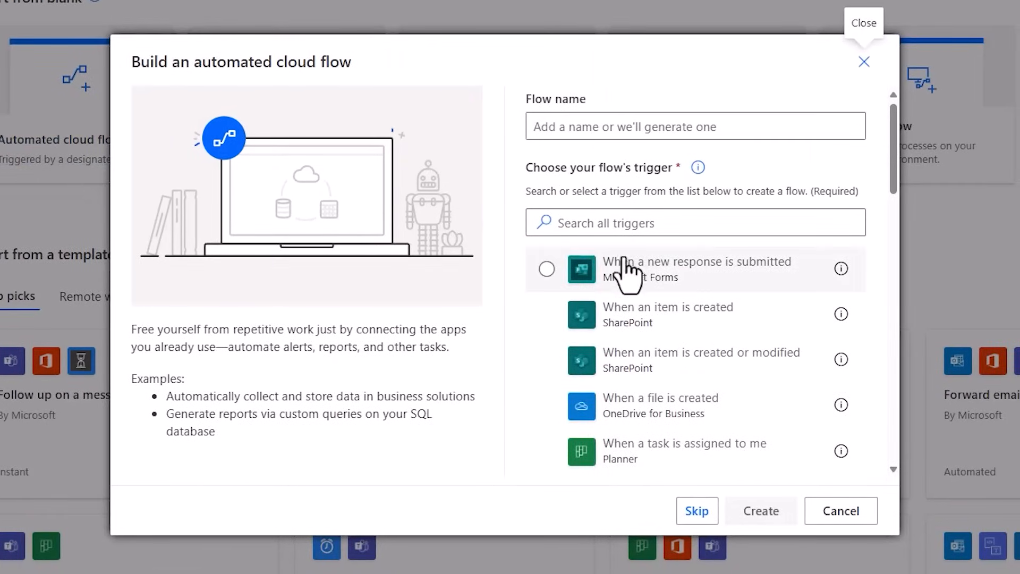
pyautogui.click(627, 268)
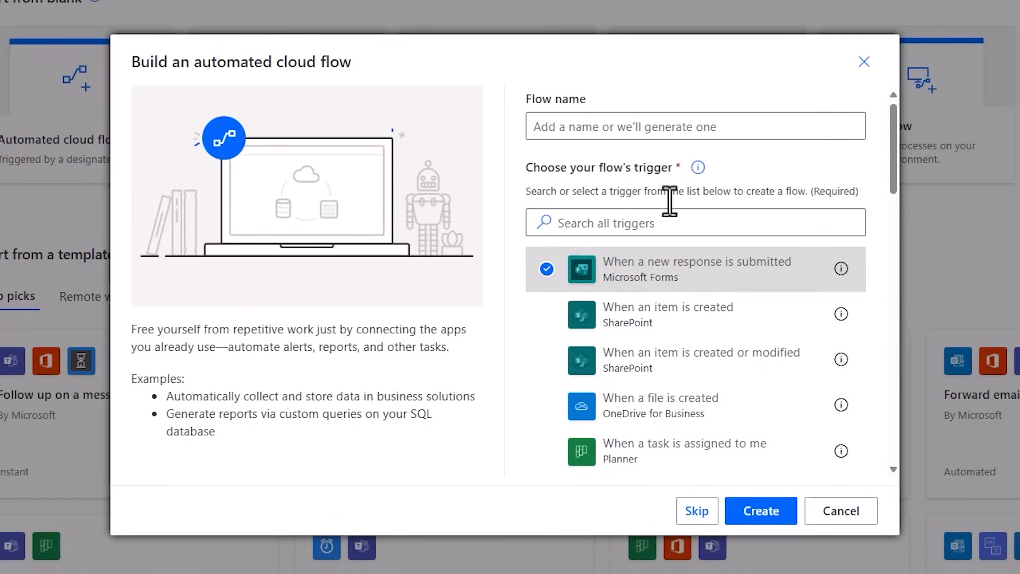
pyautogui.click(609, 134)
pyautogui.write('New Hire Application Workflow')
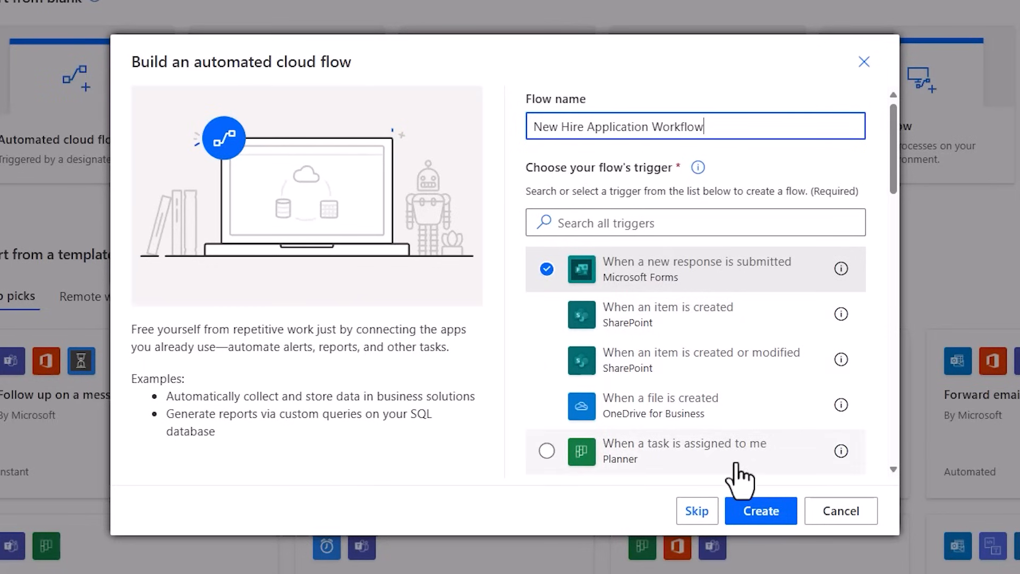
pyautogui.click(765, 510)
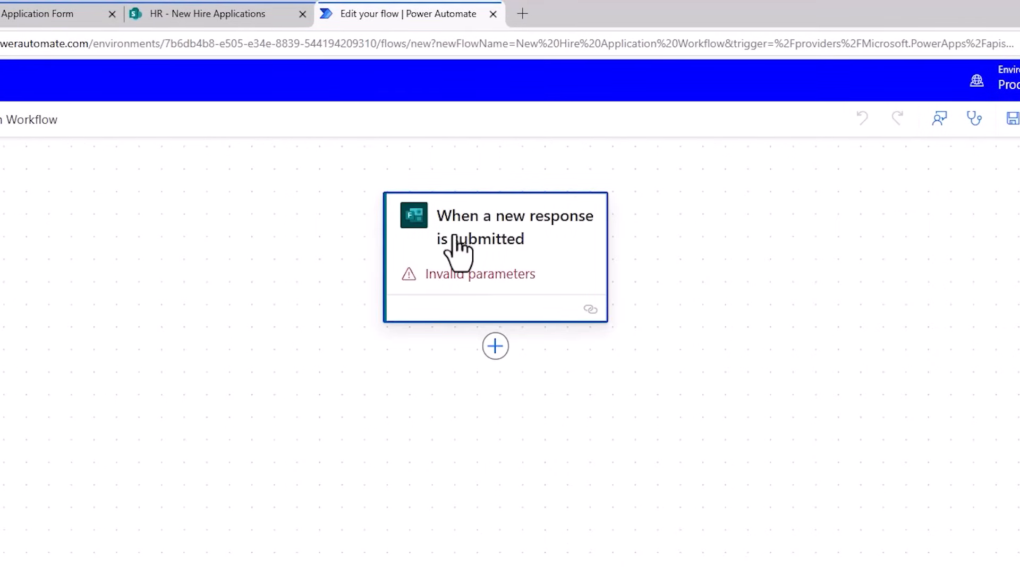
# Set the trigger's Form Id to New Hire Application Form.
pyautogui.click(458, 249)
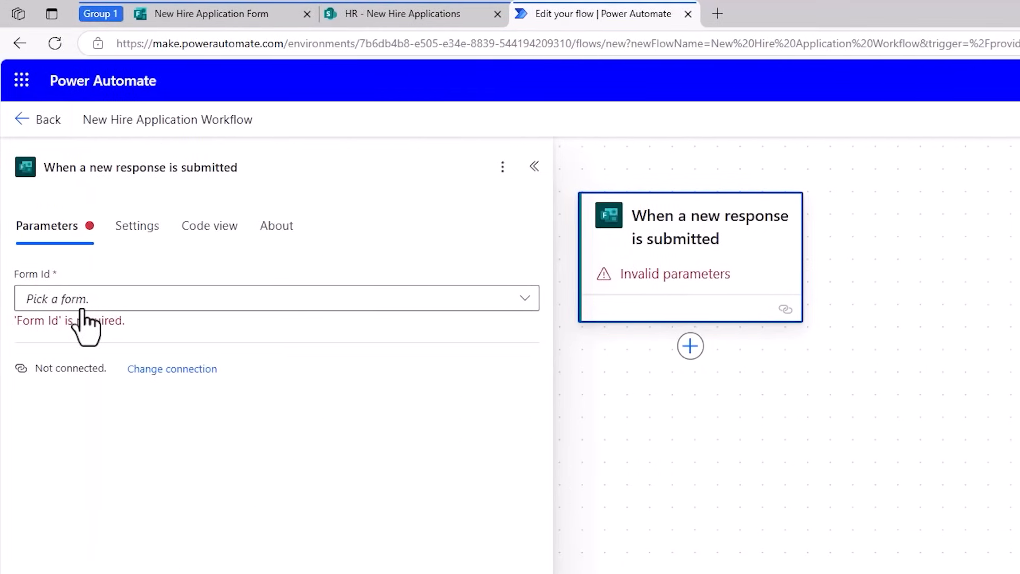
pyautogui.click(269, 307)
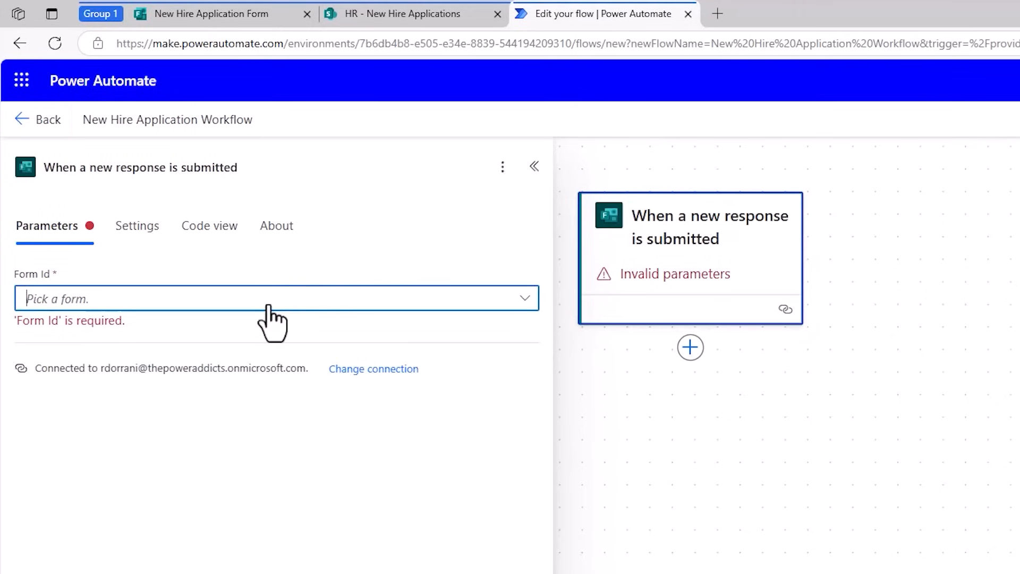
pyautogui.write('new hire')
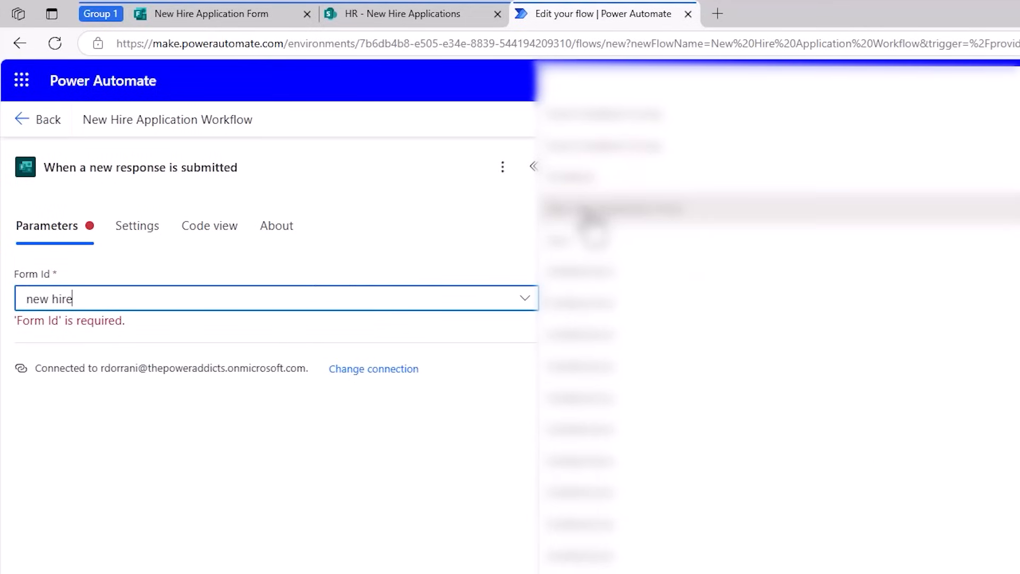
pyautogui.click(589, 212)
pyautogui.click(103, 371)
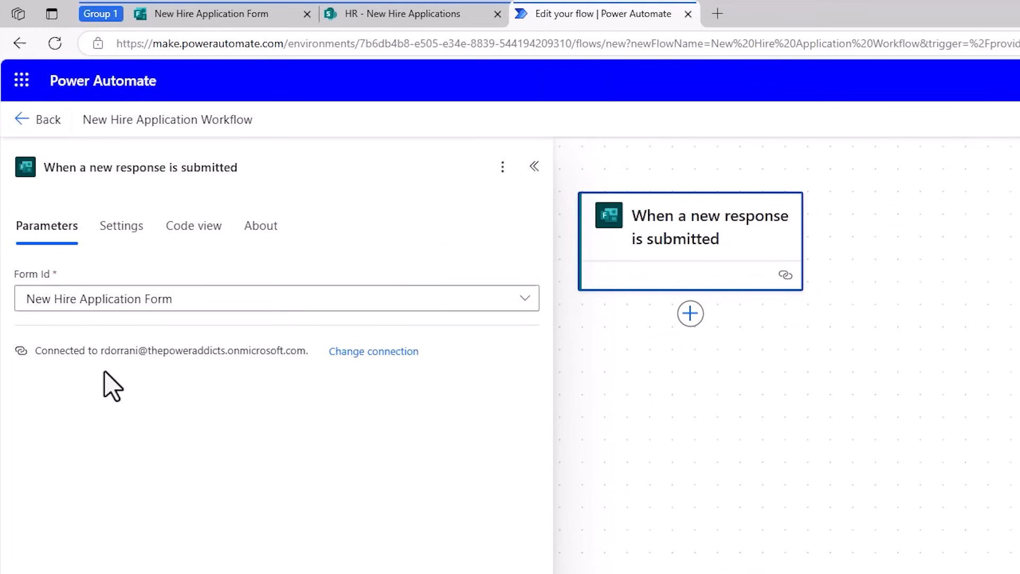
# Add the Microsoft Forms "Get response details" action after the trigger.
pyautogui.click(690, 314)
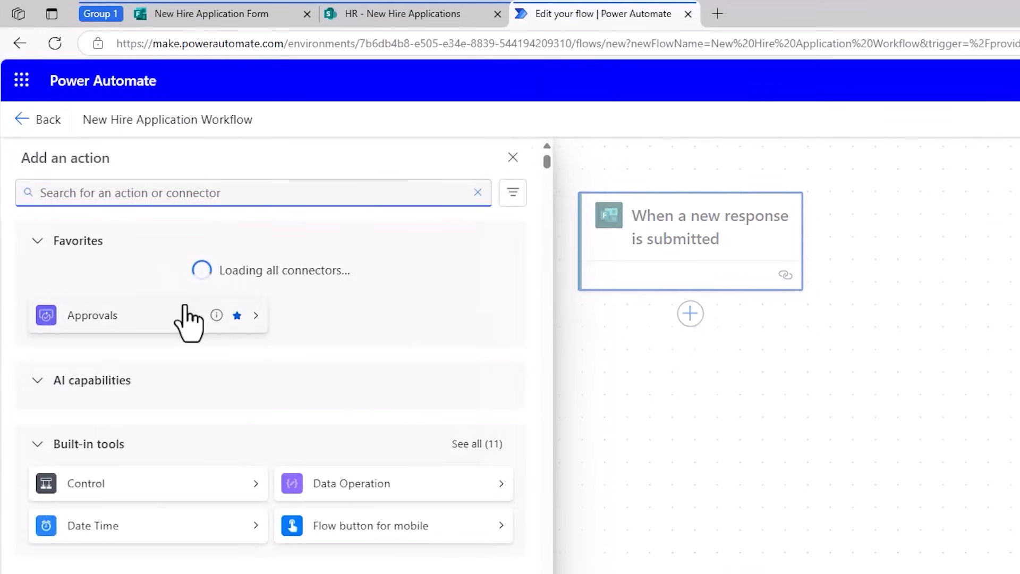
pyautogui.write('get response details')
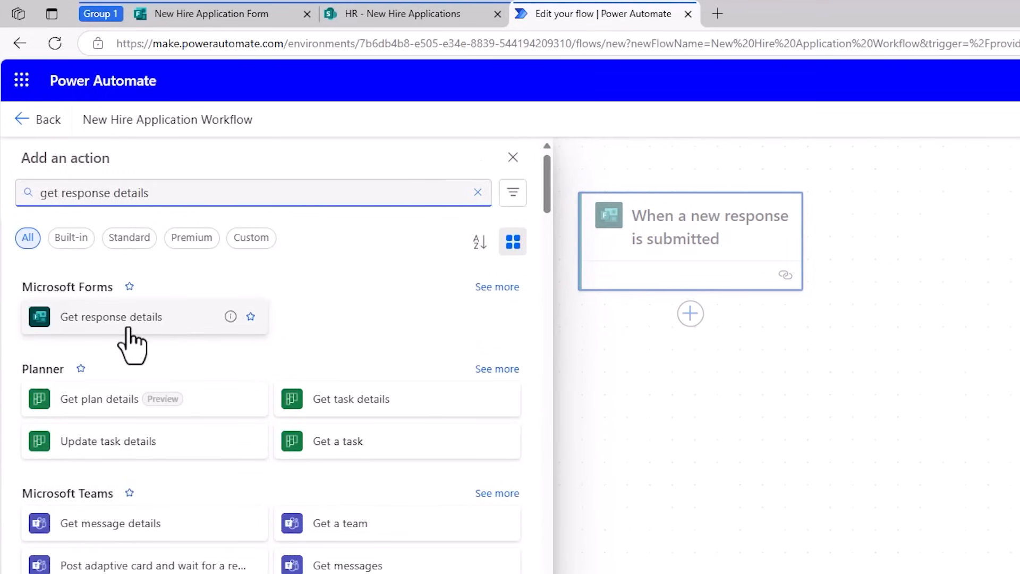
pyautogui.click(127, 329)
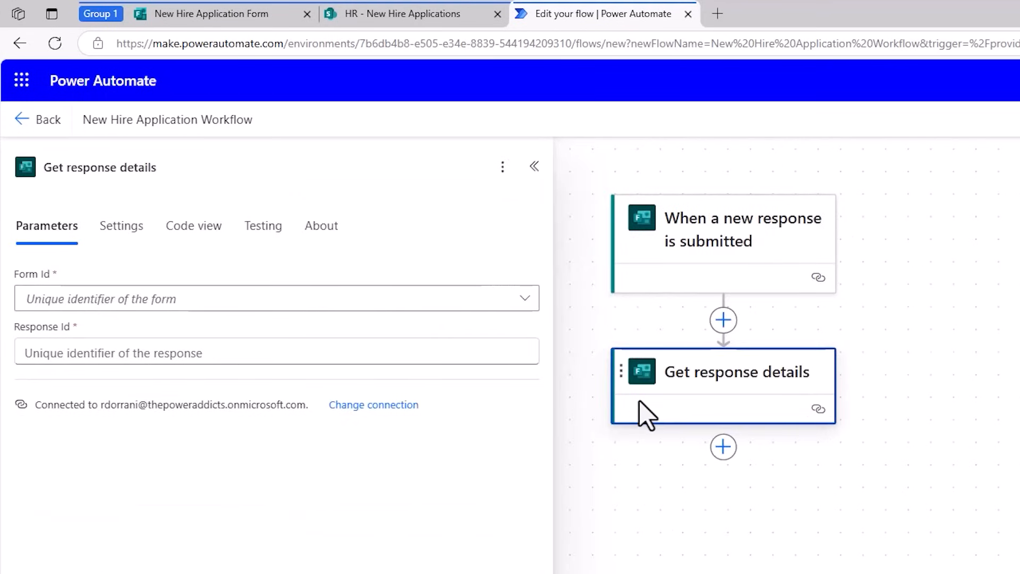
# Configure Get response details with the New Hire Application Form and the trigger's dynamic Response Id.
pyautogui.click(184, 304)
pyautogui.click(123, 395)
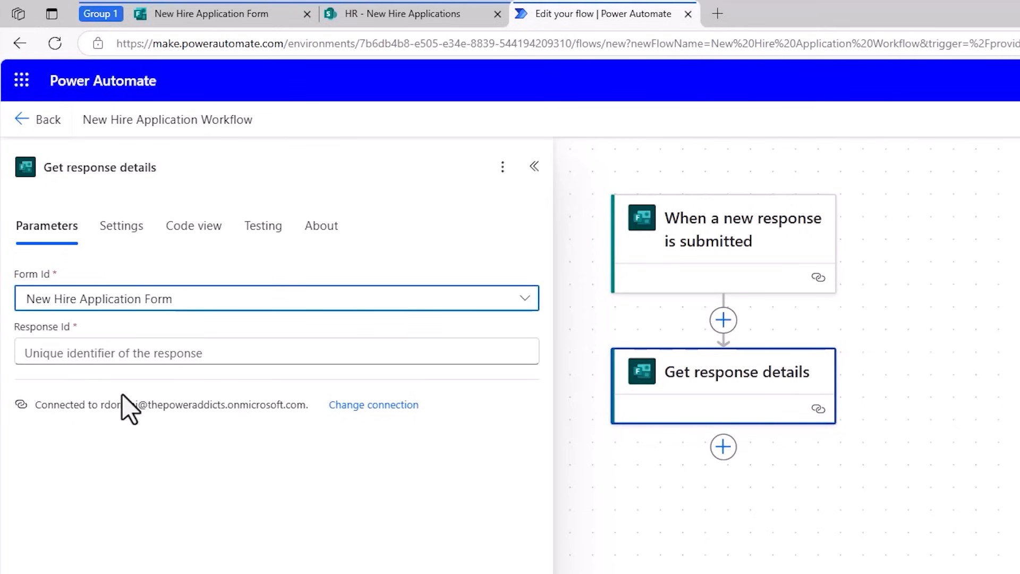
pyautogui.click(98, 354)
pyautogui.click(540, 339)
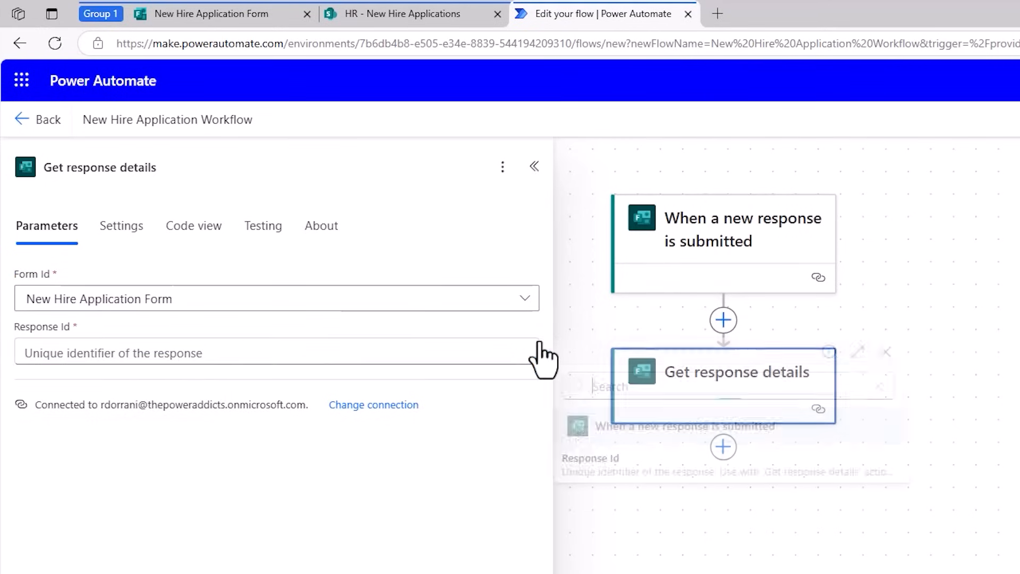
pyautogui.click(621, 478)
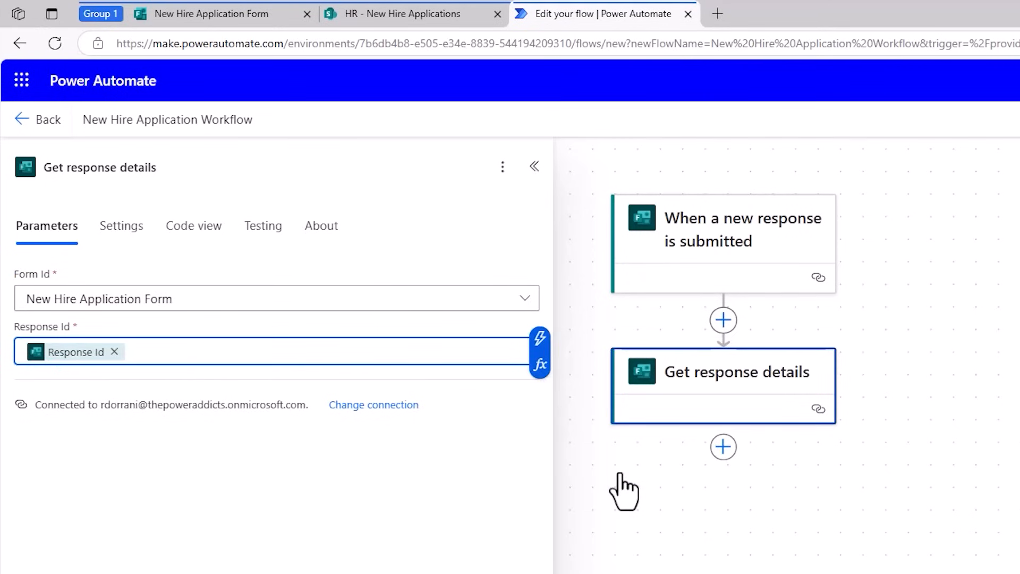
# Add the SharePoint "Create item" action after Get response details.
pyautogui.click(723, 447)
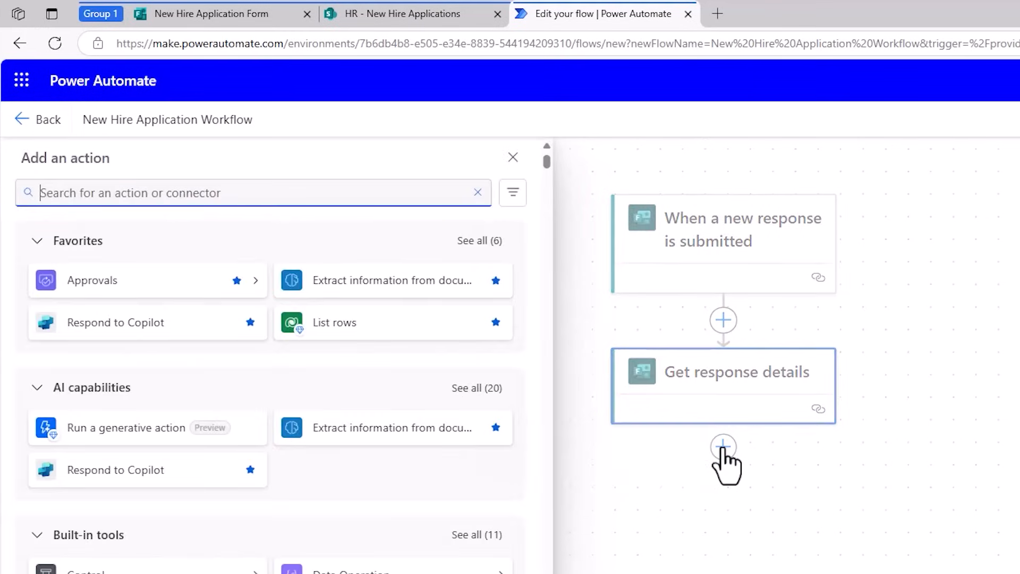
pyautogui.write('create item')
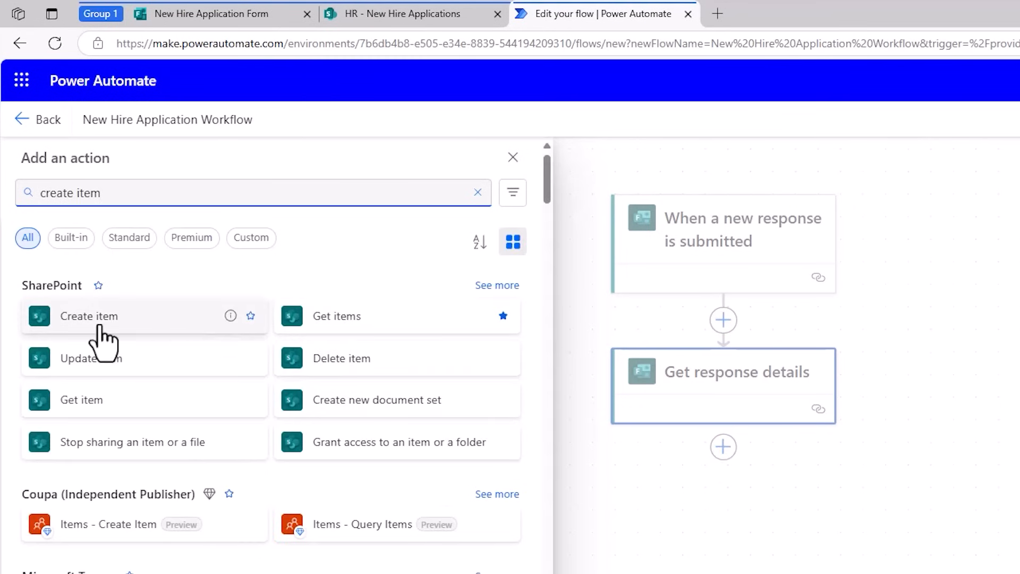
pyautogui.click(99, 328)
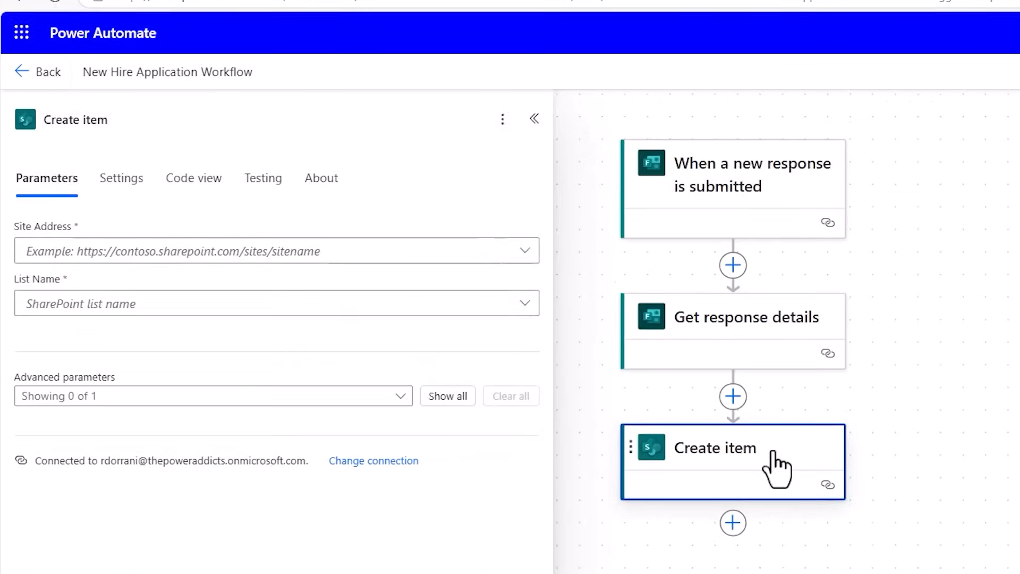
# Point Create item to the New Hire Applications list on the HR site and show all its advanced parameters.
pyautogui.click(300, 198)
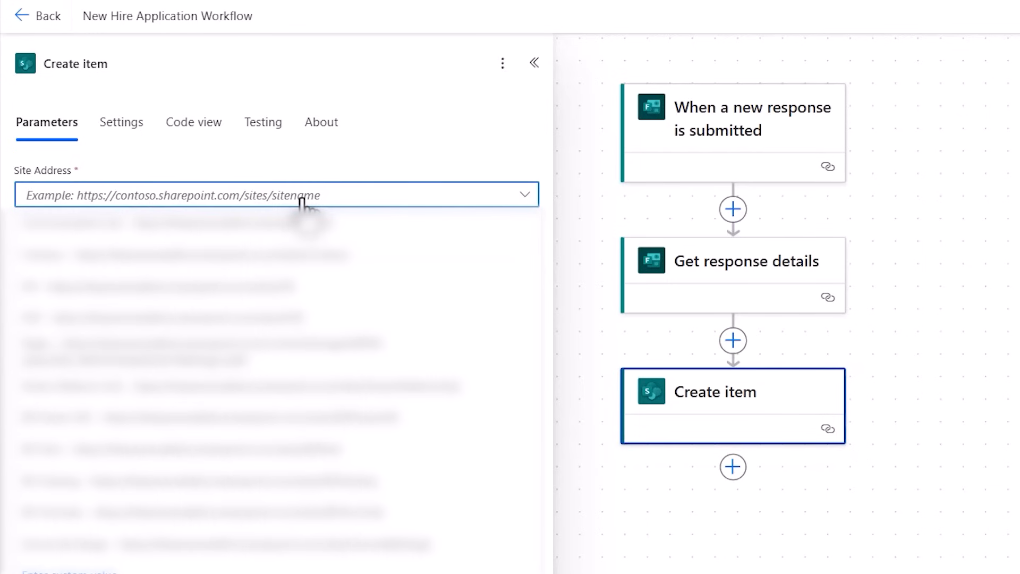
pyautogui.click(286, 287)
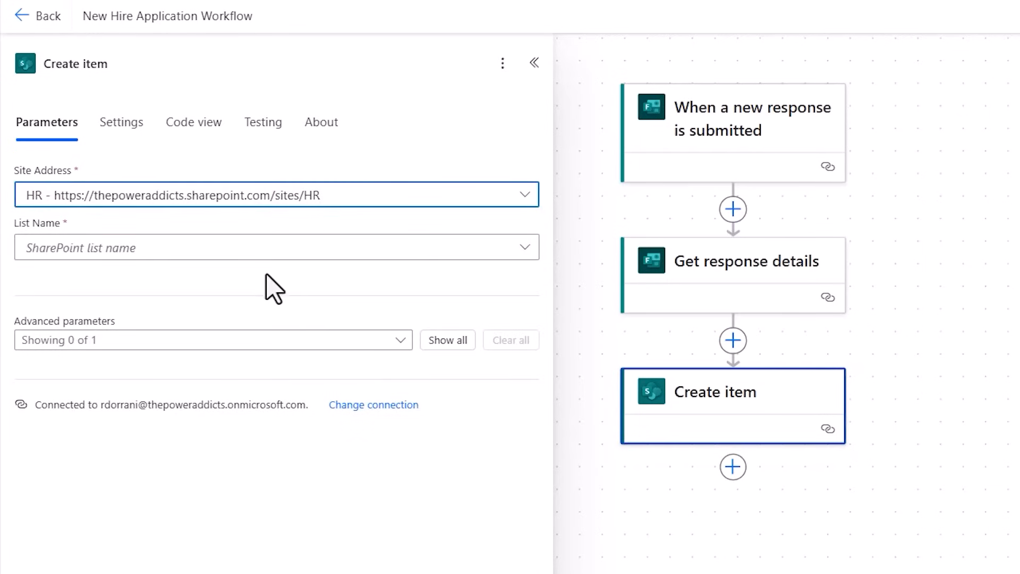
pyautogui.click(245, 255)
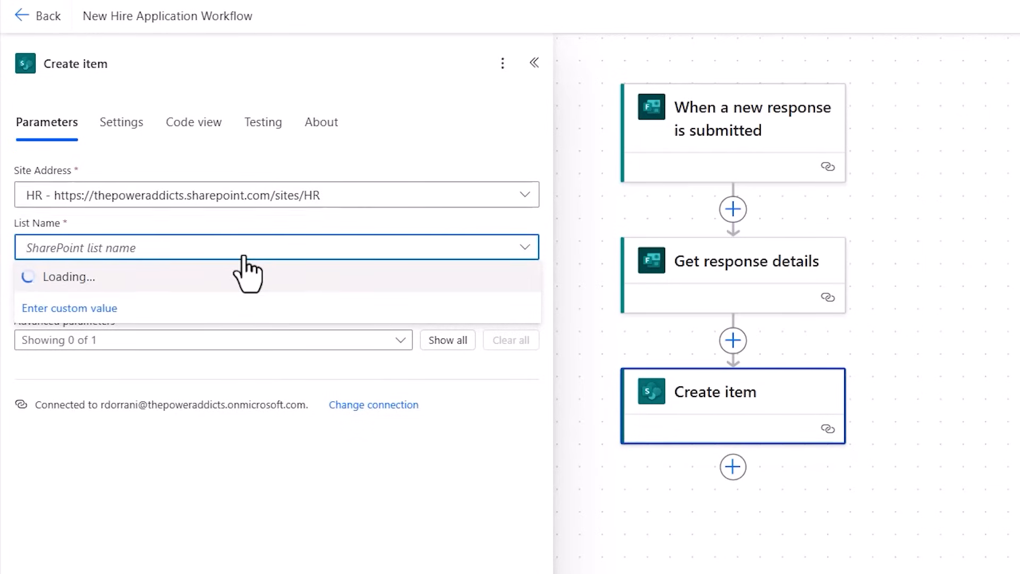
pyautogui.write('new')
pyautogui.click(589, 253)
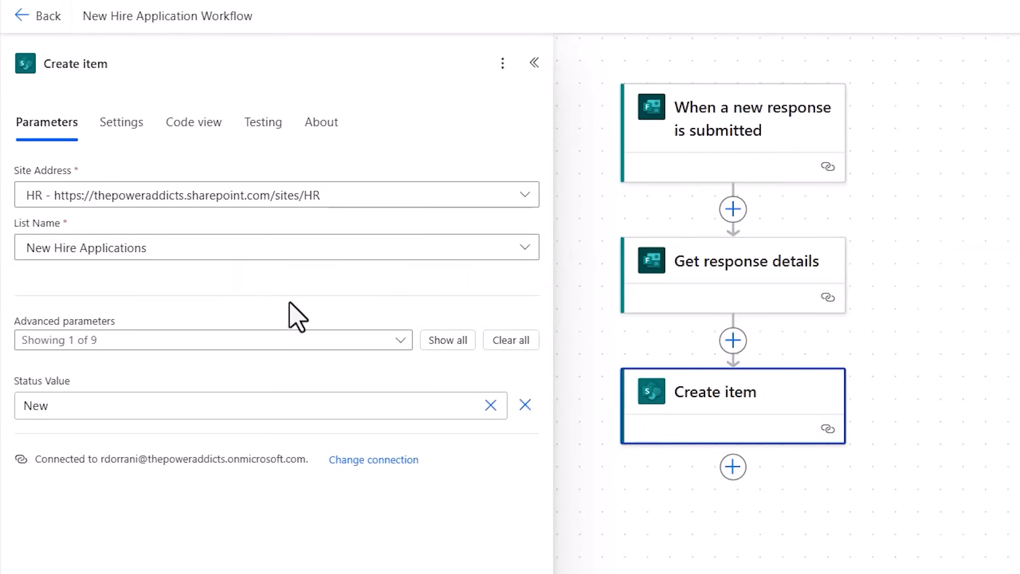
pyautogui.click(456, 343)
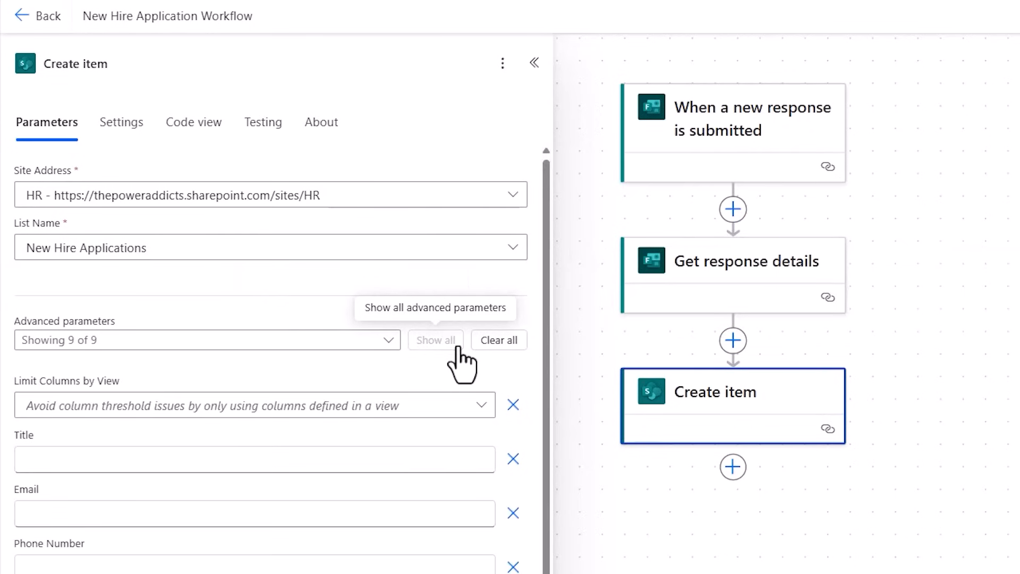
pyautogui.scroll(-6, 457, 361)
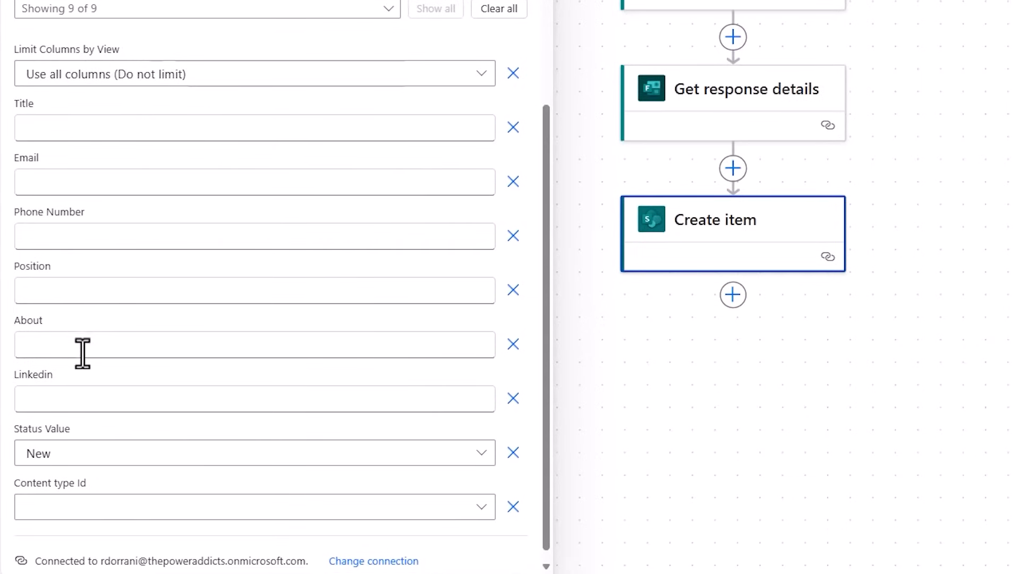
# Map the Create item Title field to the dynamic Full Name answer and Email to the Email Address answer.
pyautogui.click(57, 128)
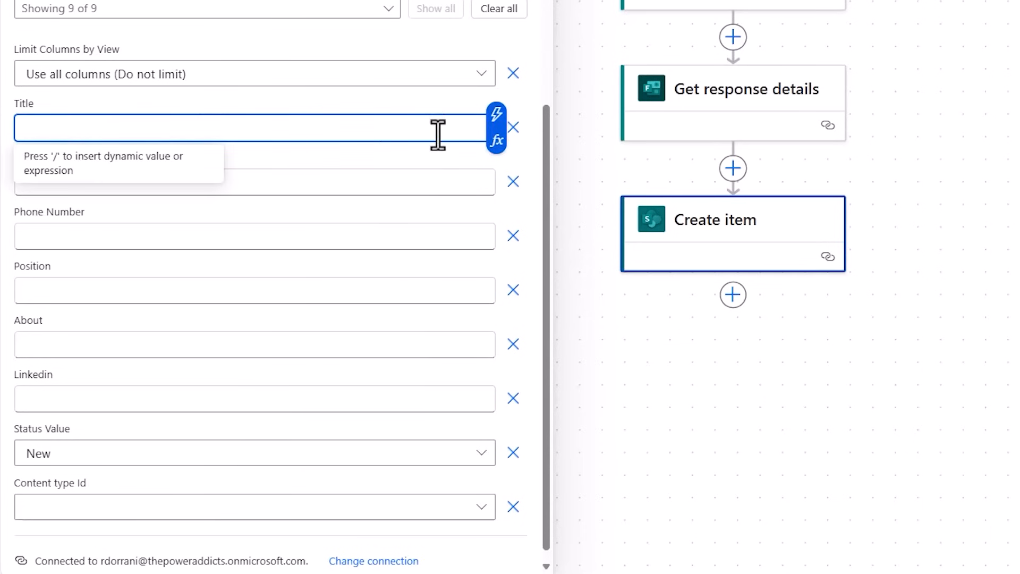
pyautogui.click(495, 115)
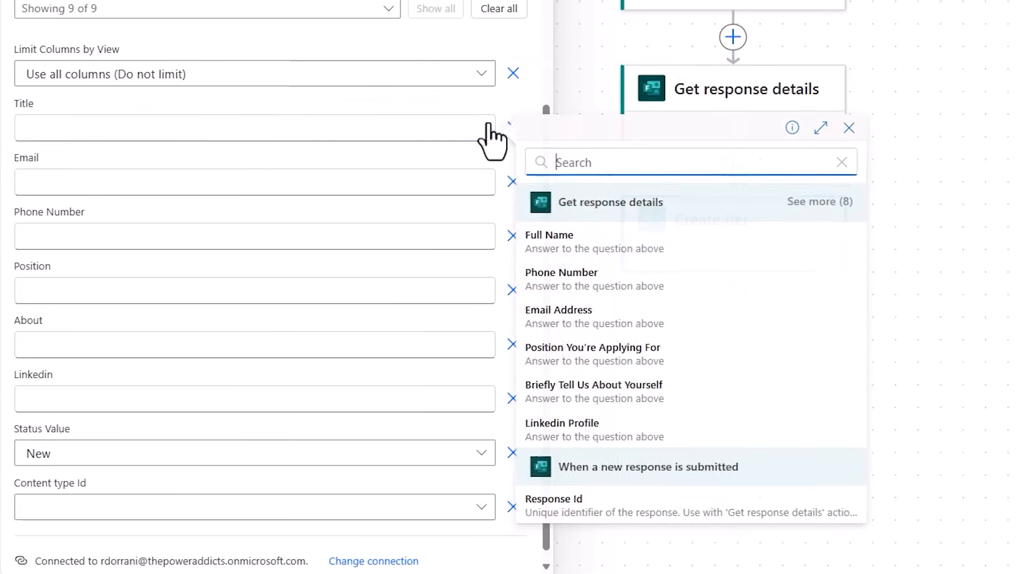
pyautogui.click(599, 248)
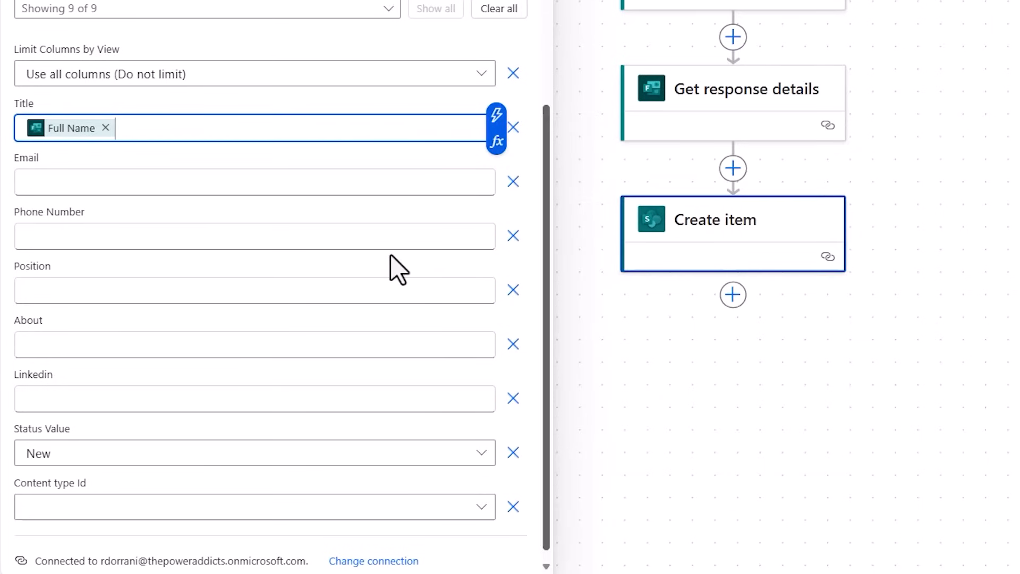
pyautogui.click(43, 182)
pyautogui.click(495, 181)
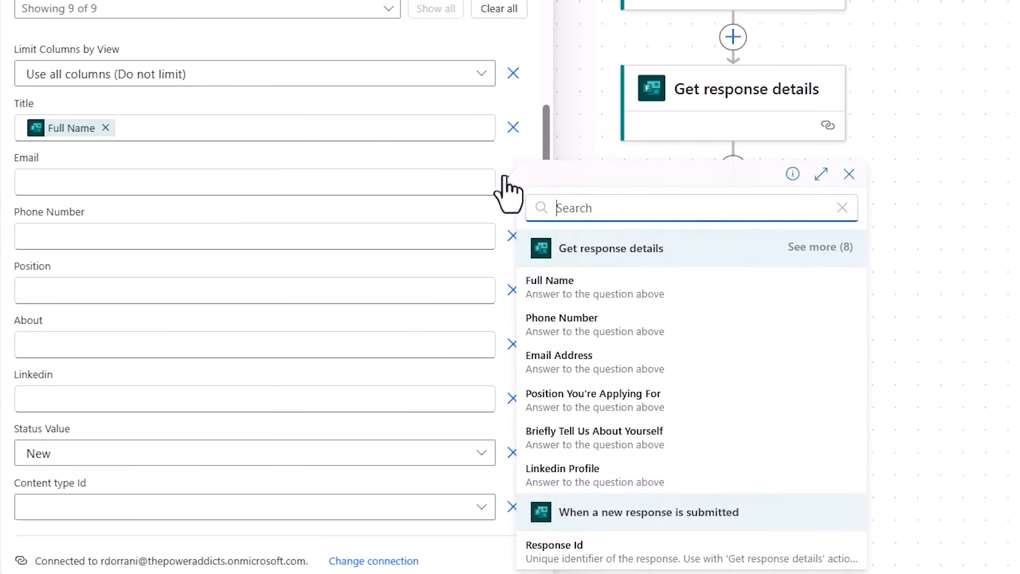
pyautogui.click(559, 372)
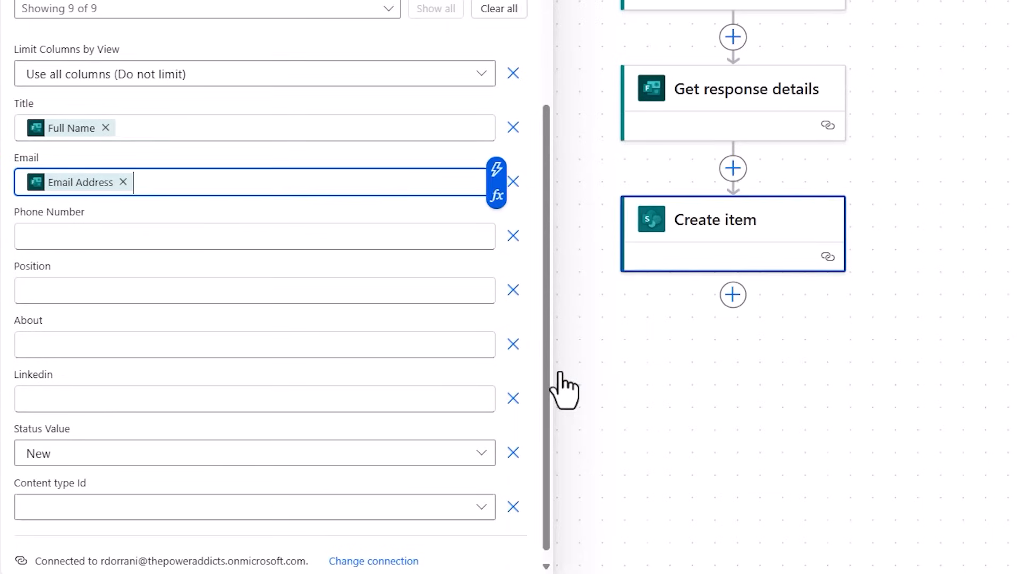
# Map Phone Number to the form's Phone Number answer and Position to the Position You're Applying For answer.
pyautogui.click(88, 240)
pyautogui.click(496, 232)
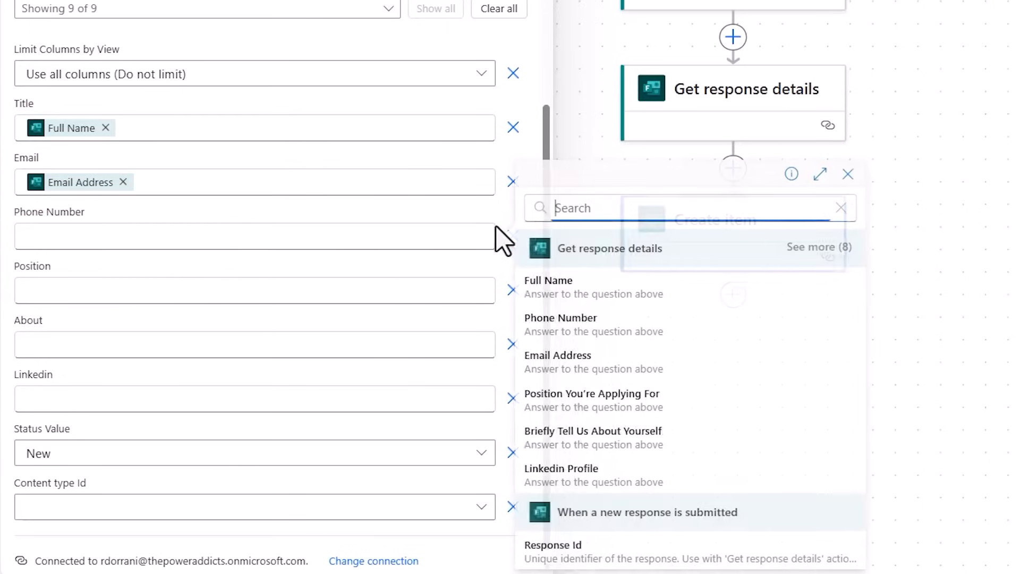
pyautogui.click(574, 327)
pyautogui.click(129, 291)
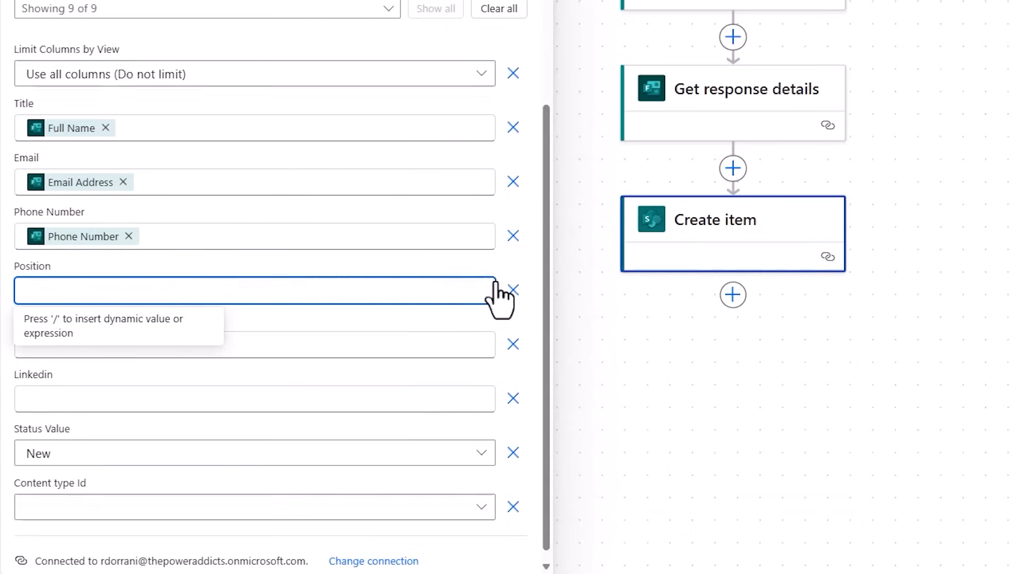
pyautogui.click(496, 290)
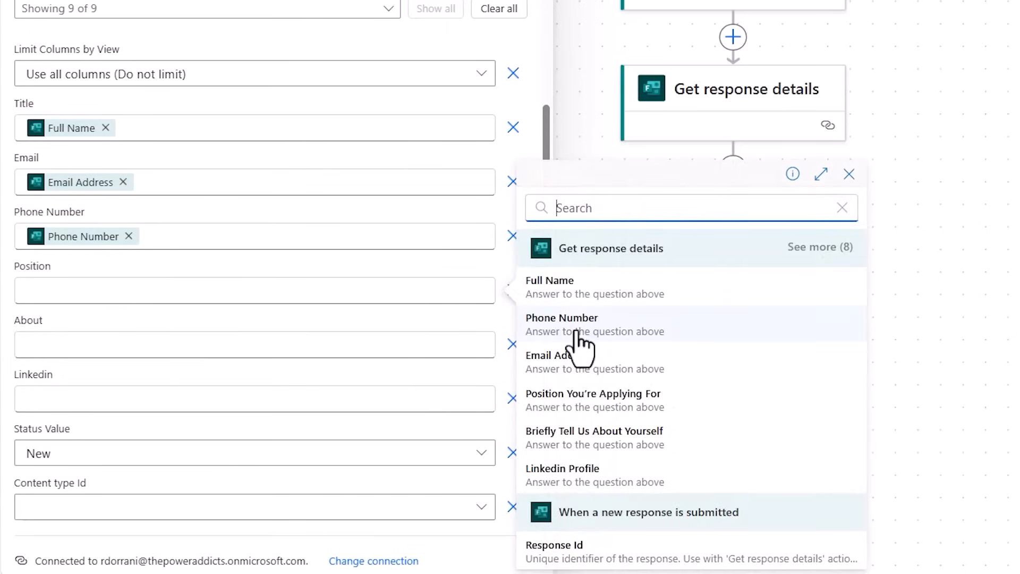
pyautogui.click(566, 405)
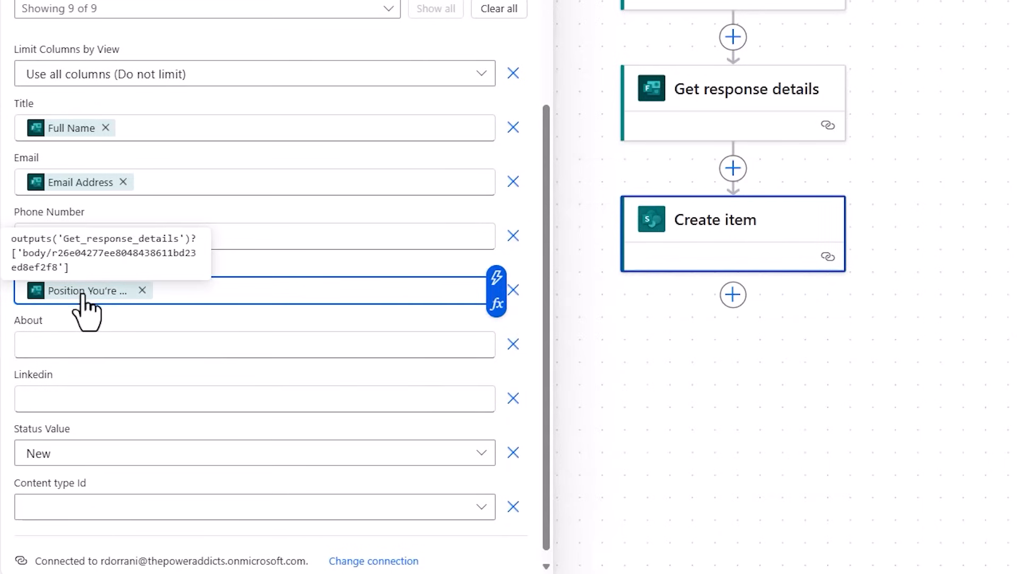
# Map the About field to the Briefly Tell Us About Yourself answer from Get response details.
pyautogui.click(114, 346)
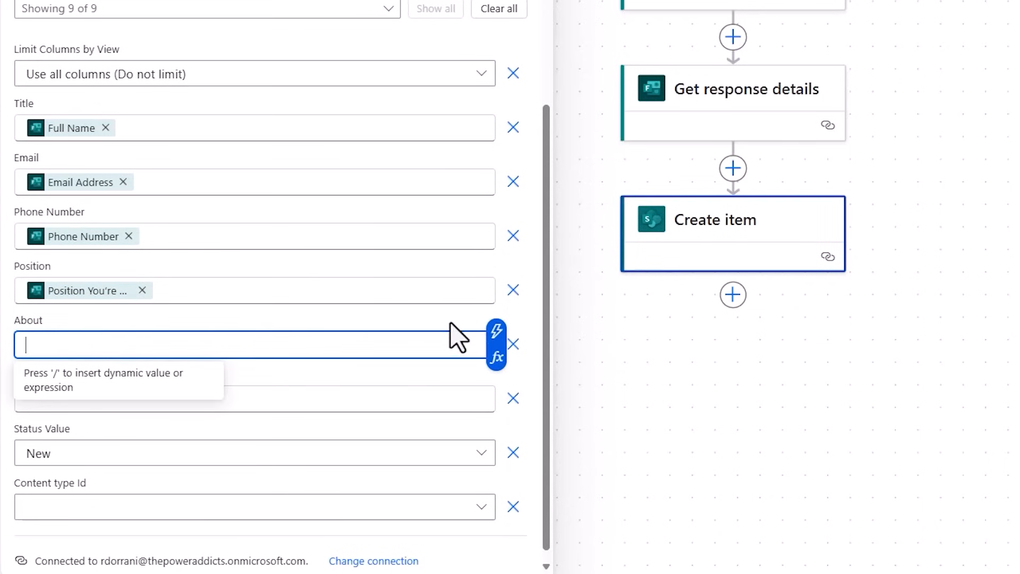
pyautogui.click(496, 331)
pyautogui.write('about')
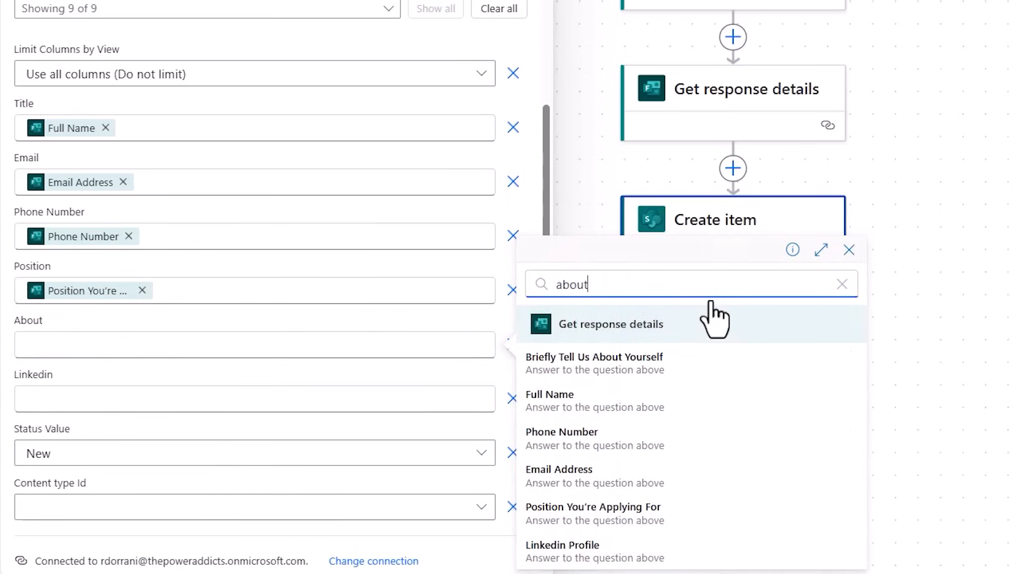
pyautogui.click(627, 367)
# Map the Linkedin field to the Linkedin Profile answer and set Status Value to New.
pyautogui.click(449, 395)
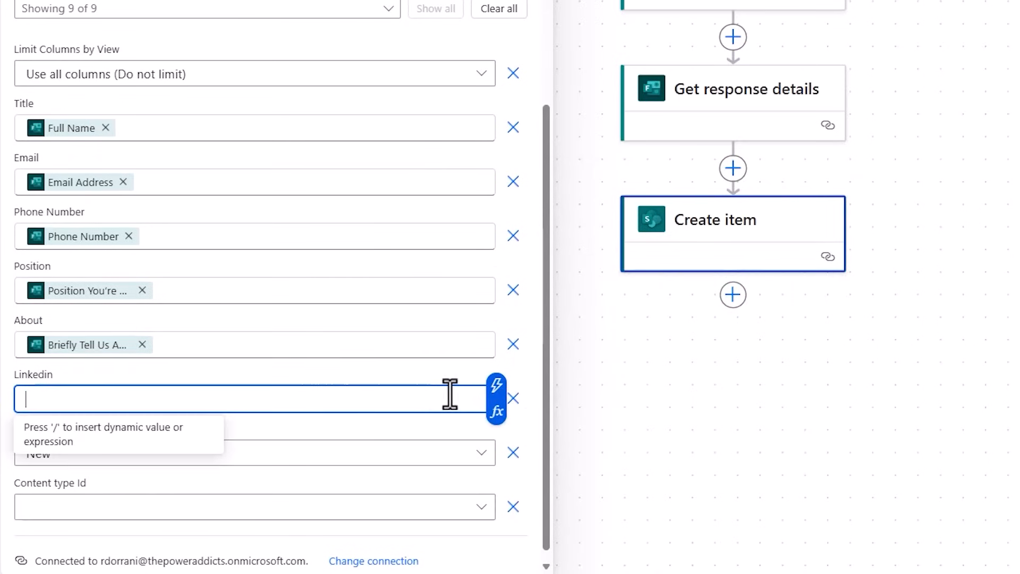
pyautogui.click(496, 384)
pyautogui.write('linked')
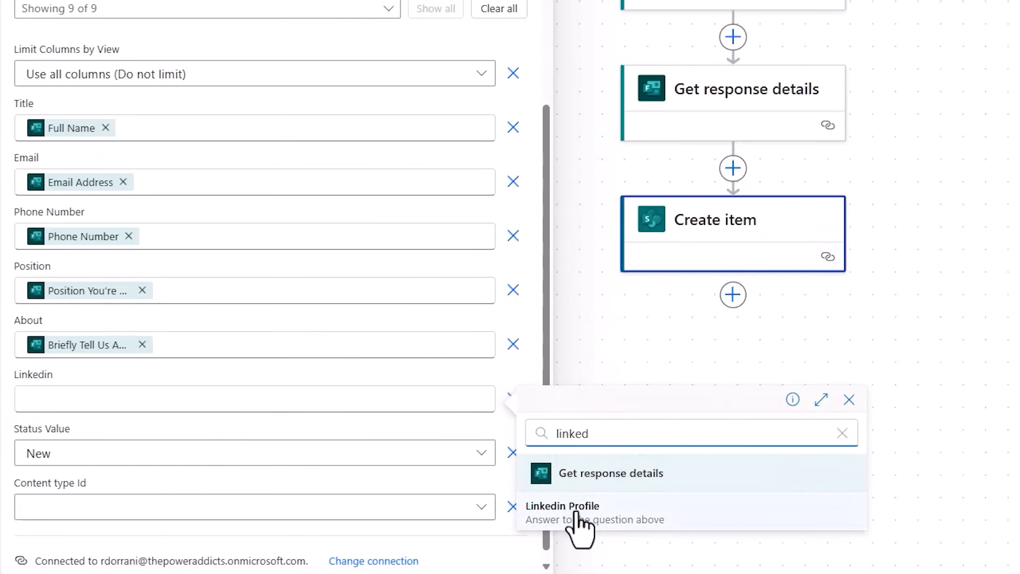
pyautogui.click(578, 514)
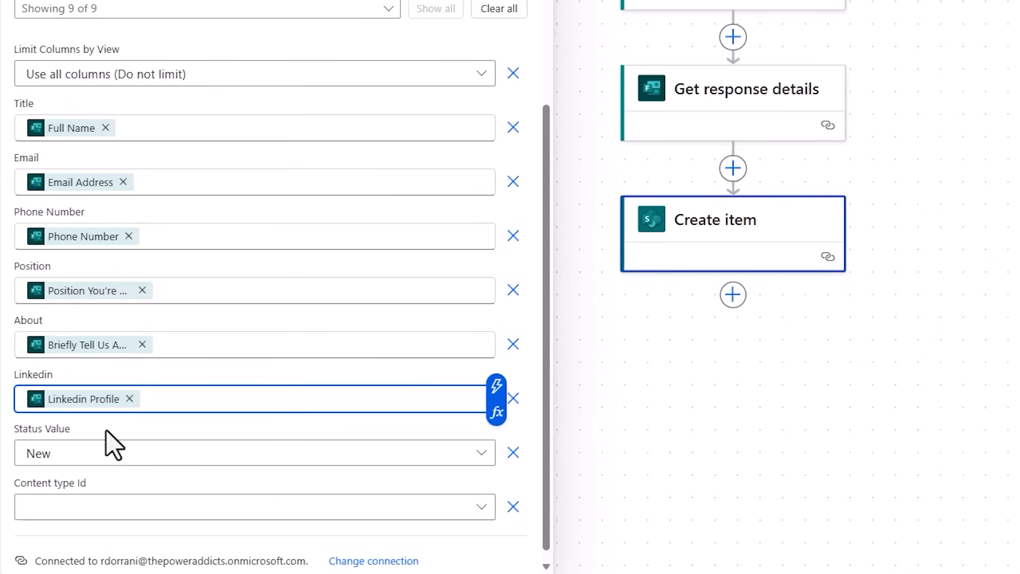
pyautogui.click(75, 452)
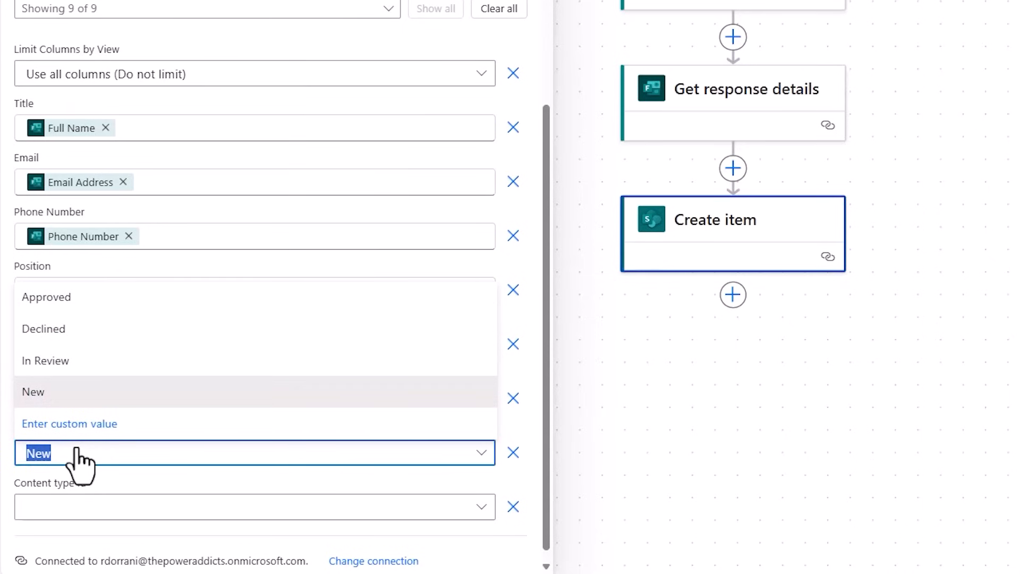
pyautogui.click(64, 396)
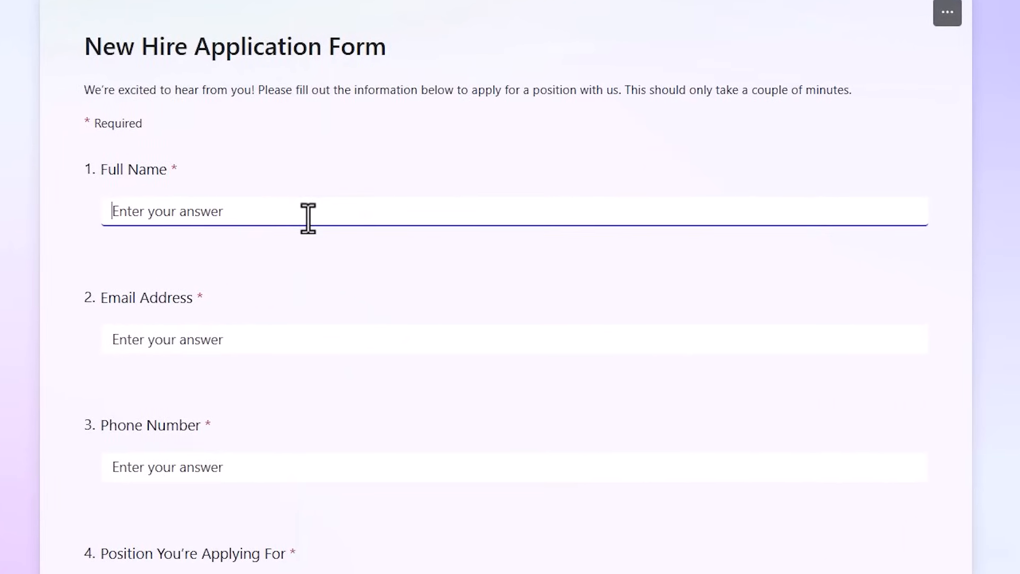
# Fill in the New Hire Application Form with a test applicant's full name, email address and phone number.
pyautogui.write('abor')
pyautogui.click(230, 339)
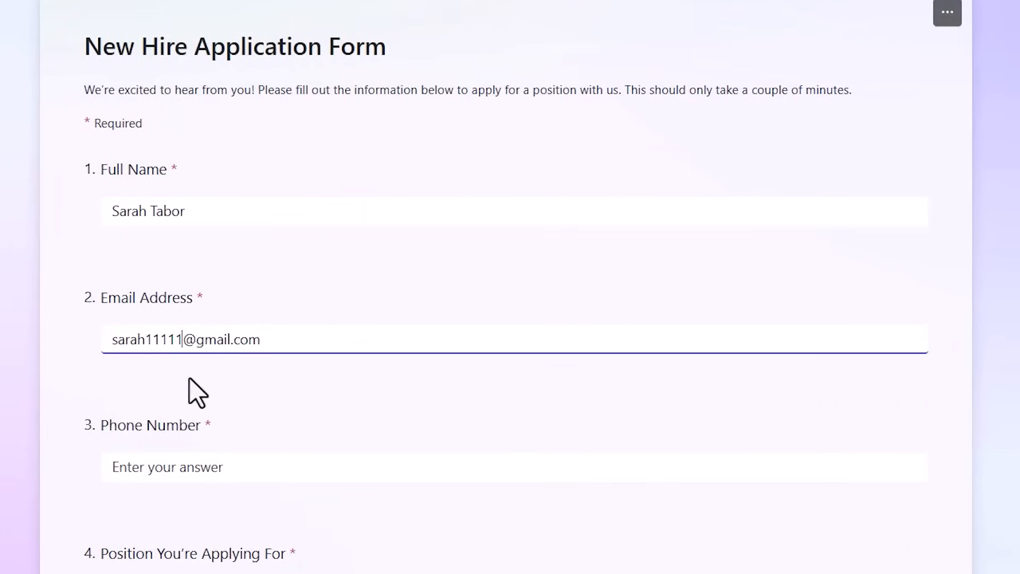
pyautogui.scroll(-2, 196, 391)
pyautogui.click(196, 391)
pyautogui.write('55555')
# Choose Customer Support - Job ID #1231 as the position applied for and submit the form.
pyautogui.scroll(-4, 114, 287)
pyautogui.click(112, 271)
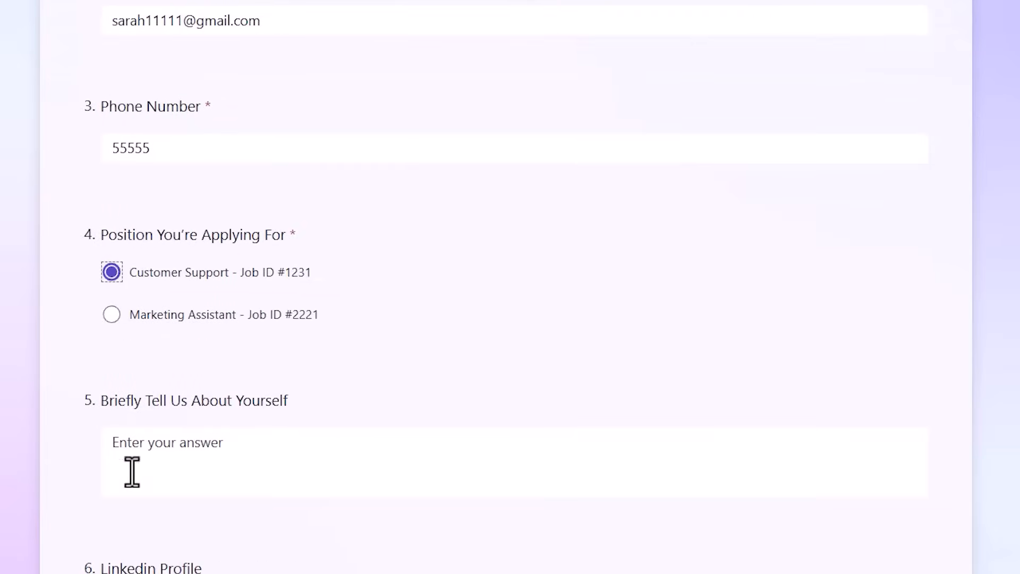
pyautogui.scroll(-3, 130, 473)
pyautogui.click(126, 537)
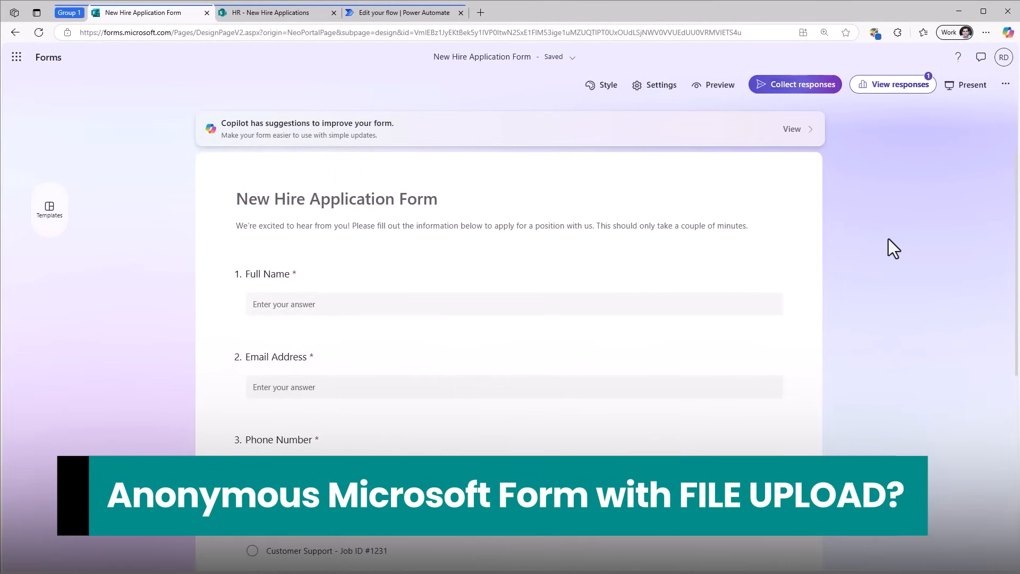
# Restrict form responses to only people in PowerAddicts and add a file upload question below Linkedin Profile.
pyautogui.scroll(-7, 888, 238)
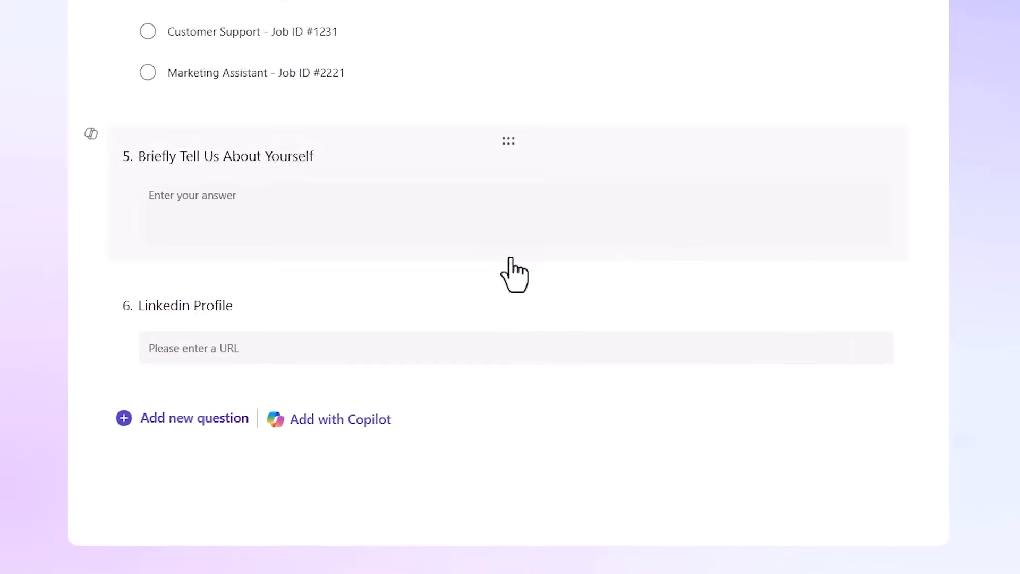
pyautogui.click(280, 465)
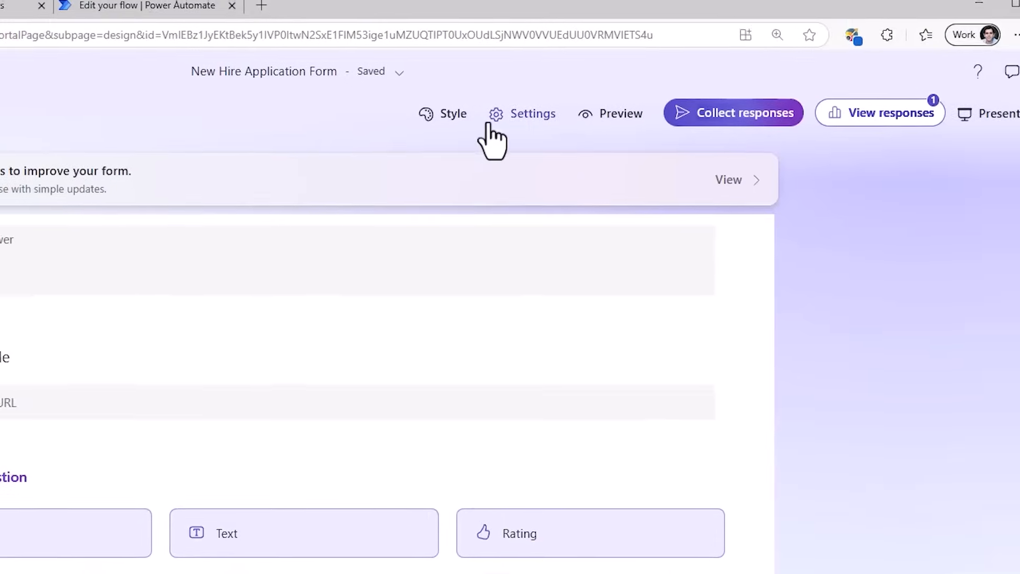
pyautogui.click(489, 136)
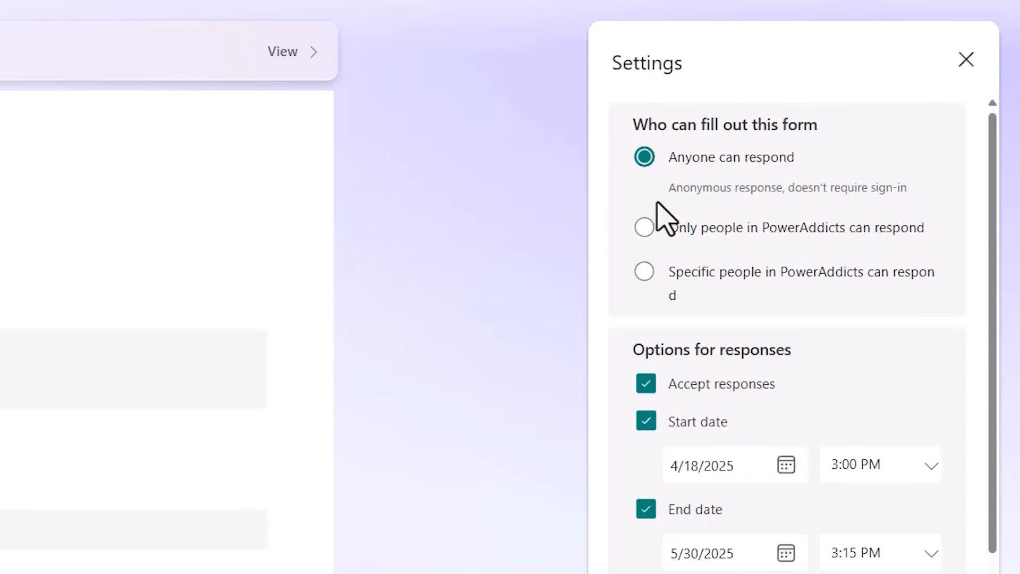
pyautogui.click(646, 229)
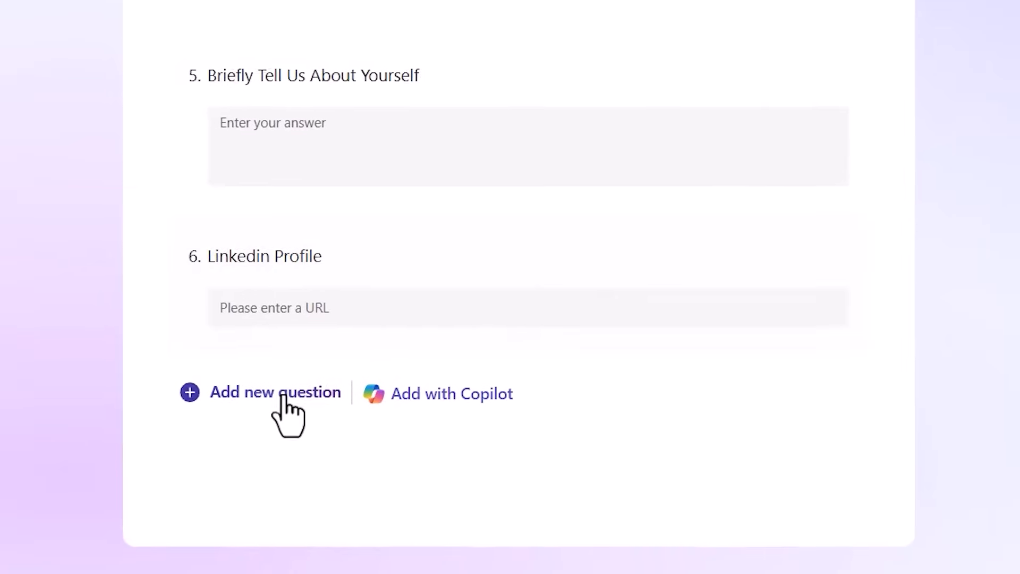
pyautogui.click(160, 433)
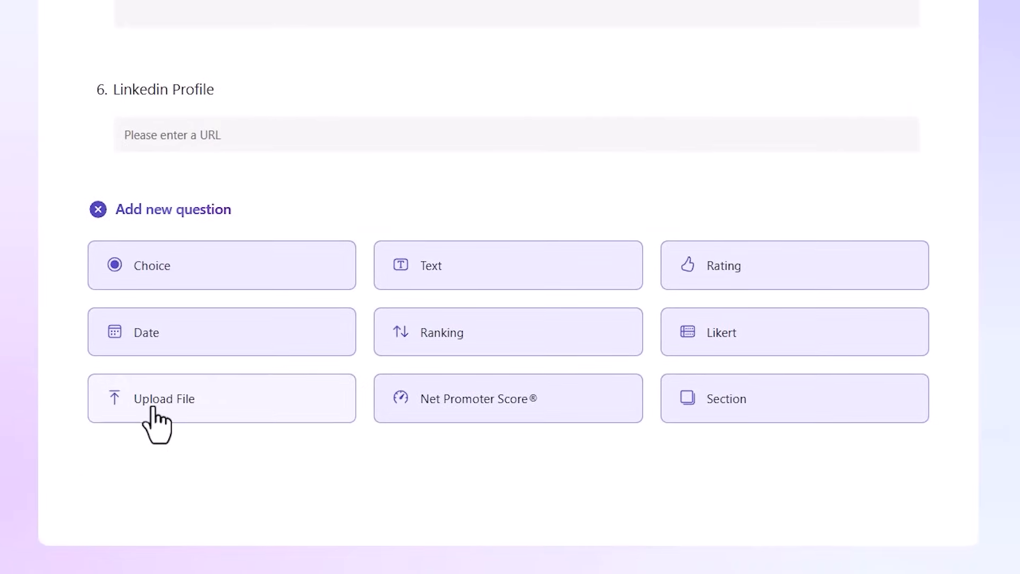
pyautogui.click(151, 415)
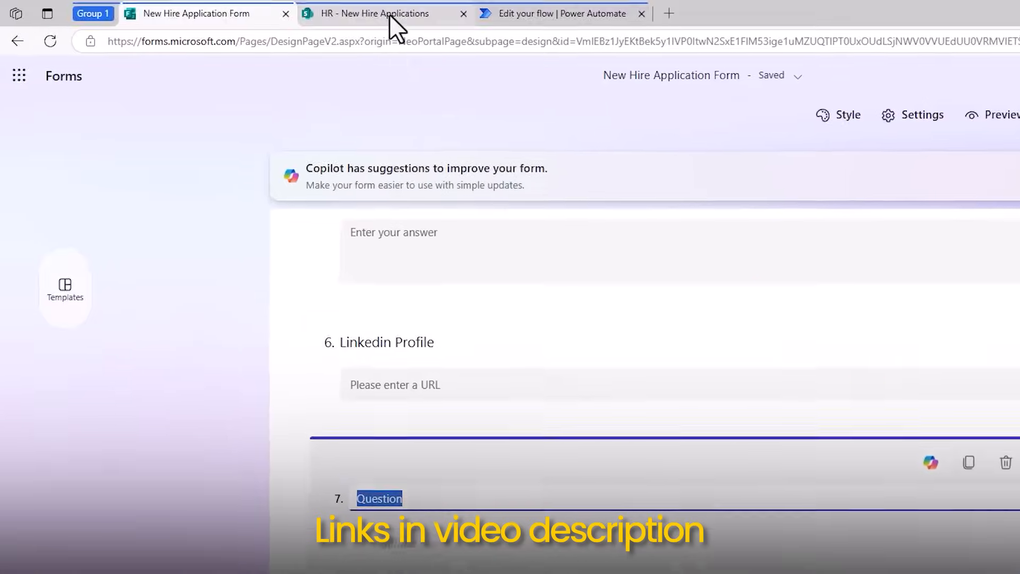
# Check the submitted application's item in the New Hire Applications list in SharePoint.
pyautogui.click(390, 16)
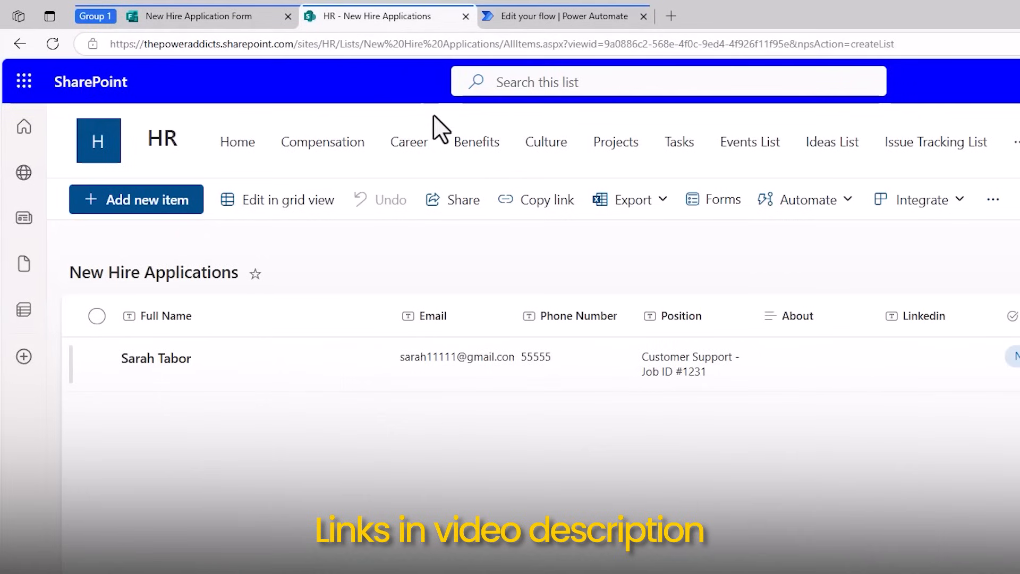
pyautogui.click(173, 367)
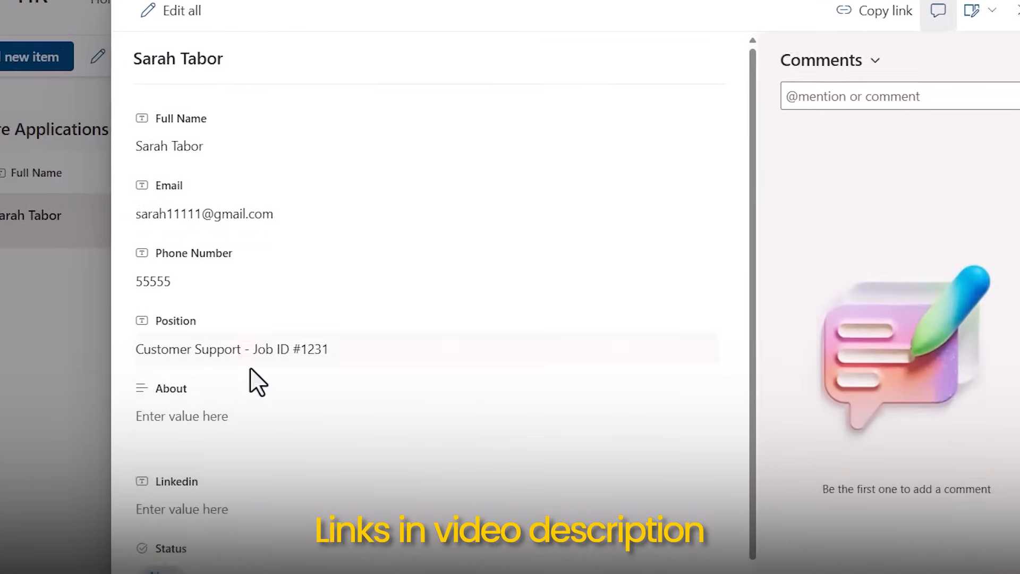
# Delete the file upload question from the form and set it back to Anyone can respond.
pyautogui.scroll(-2, 249, 372)
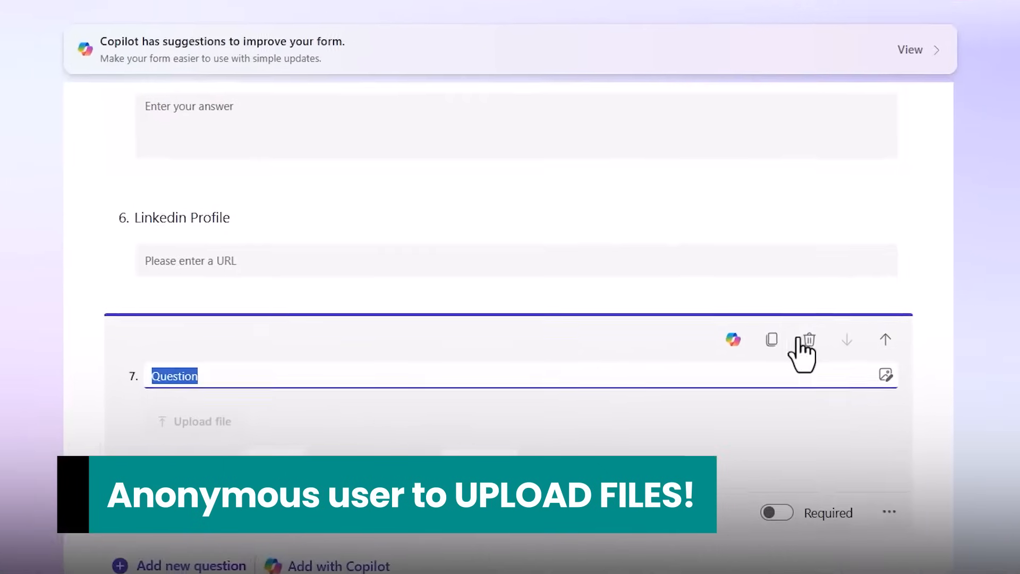
pyautogui.click(721, 333)
pyautogui.click(695, 256)
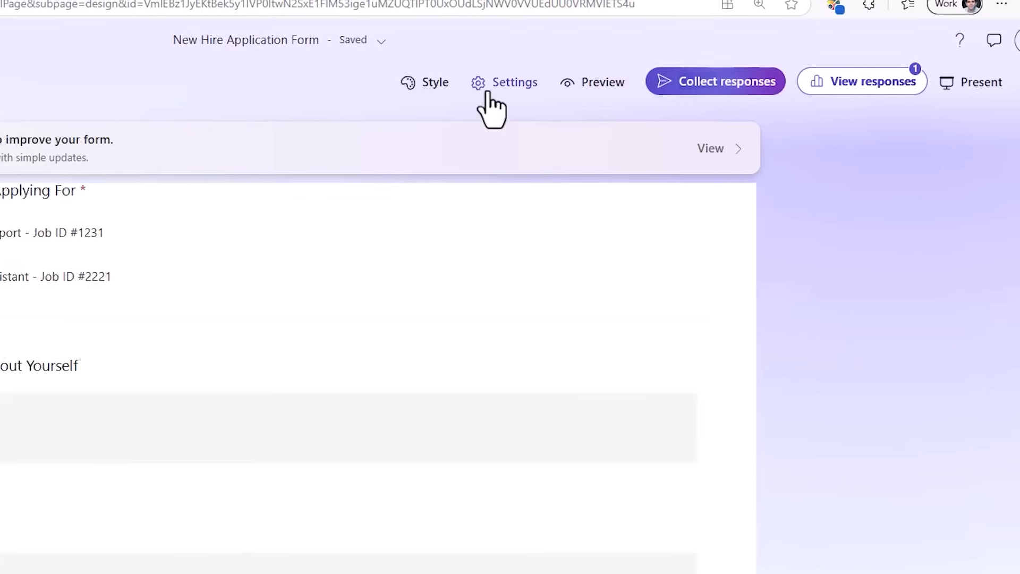
pyautogui.click(462, 97)
pyautogui.click(687, 256)
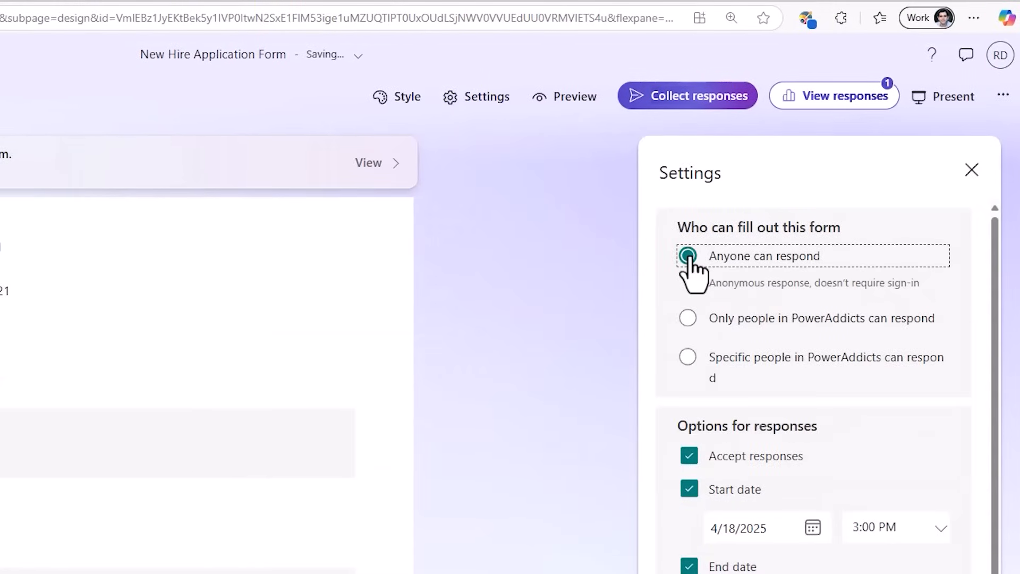
# Preview the New Hire Application Form.
pyautogui.click(552, 98)
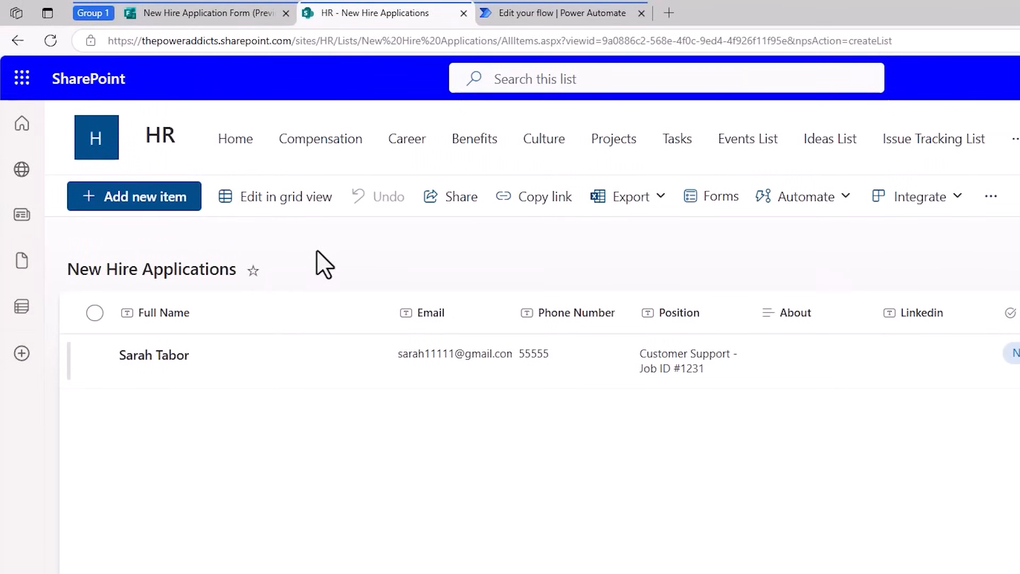
# Create a document library named New Hire Information on the HR site, shown in the site navigation.
pyautogui.click(101, 155)
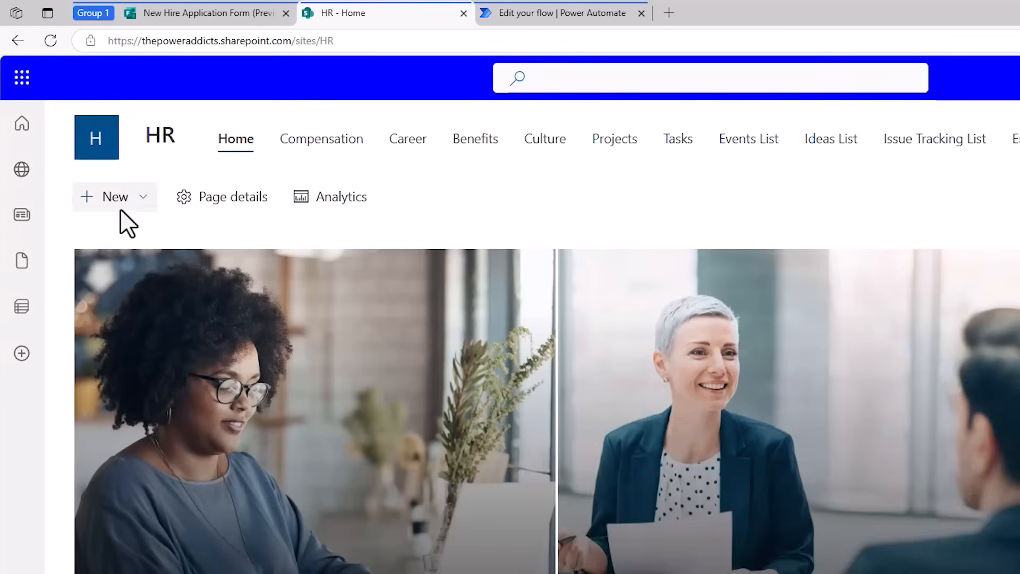
pyautogui.click(118, 197)
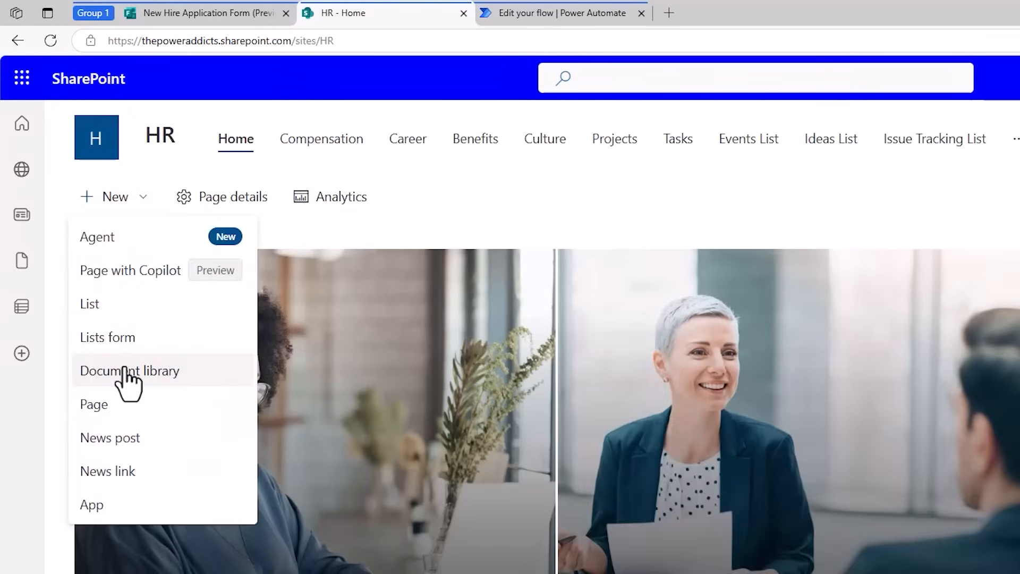
pyautogui.click(123, 371)
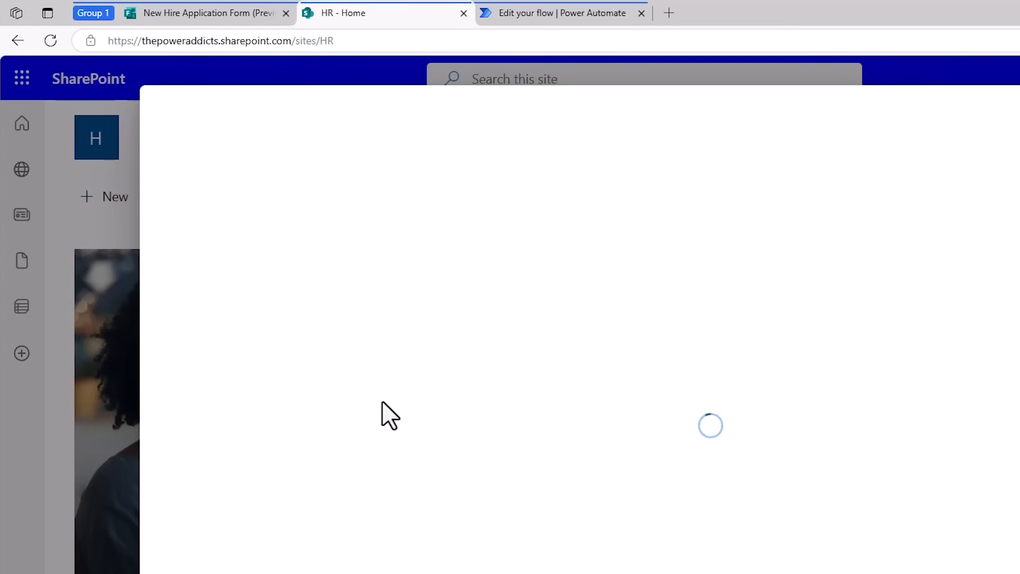
pyautogui.click(255, 266)
pyautogui.write('New Hire Infor')
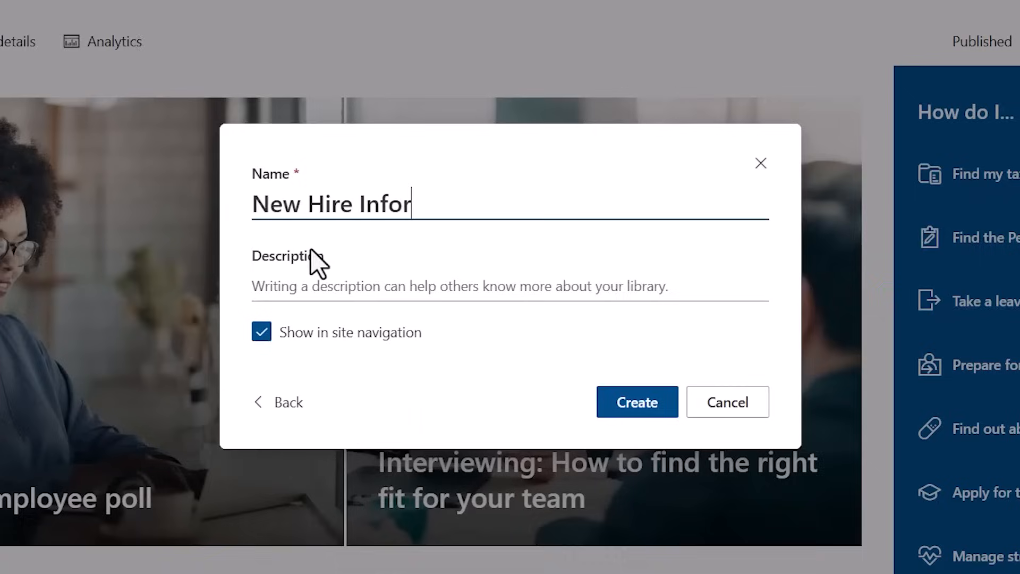
pyautogui.write('mation')
pyautogui.click(343, 287)
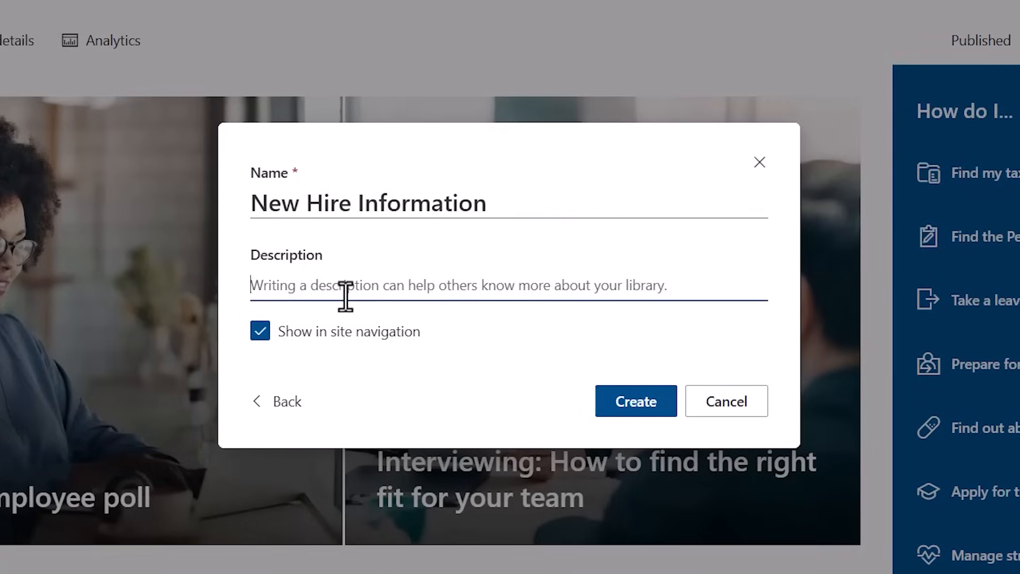
pyautogui.click(635, 409)
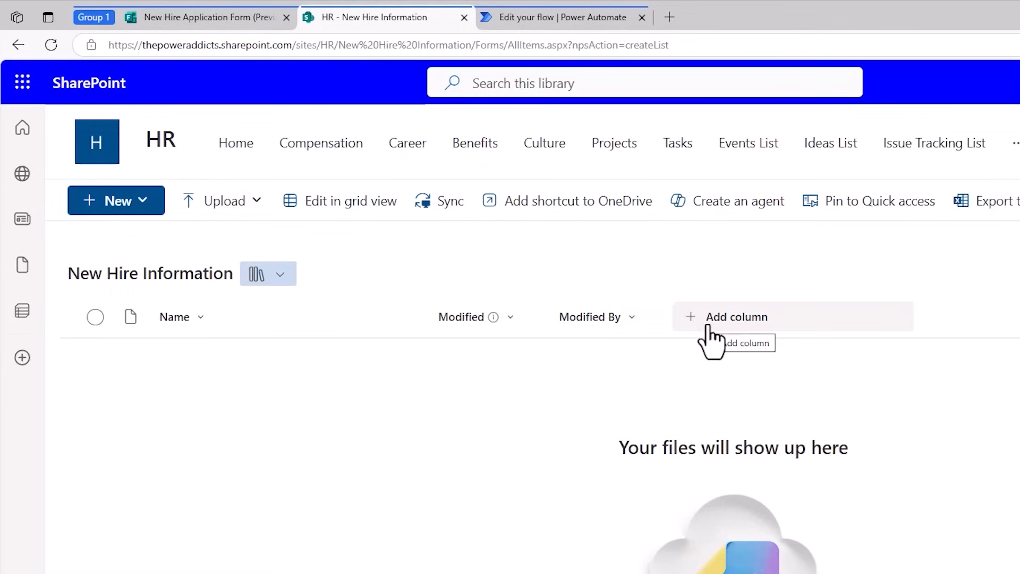
# Review the questions in the New Hire Application Form preview and return to the New Hire Information library.
pyautogui.click(240, 16)
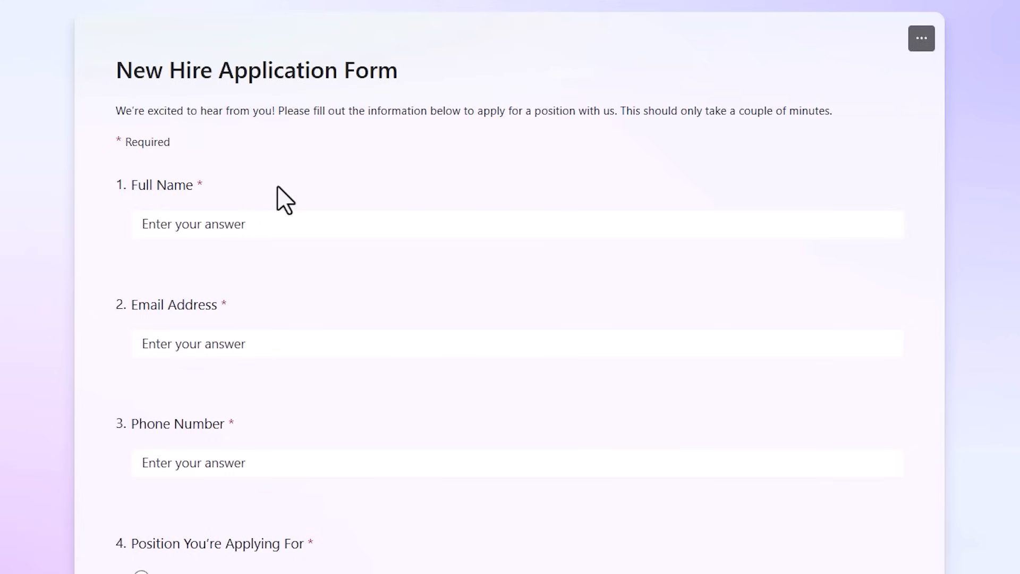
pyautogui.click(372, 14)
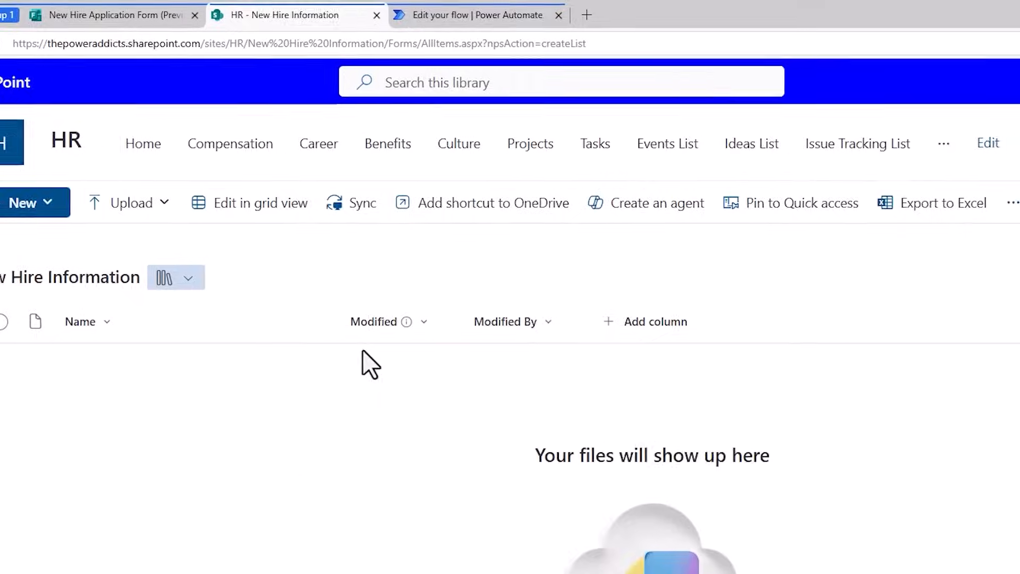
# Activate the Document Sets feature in the HR site's site collection features.
pyautogui.click(897, 95)
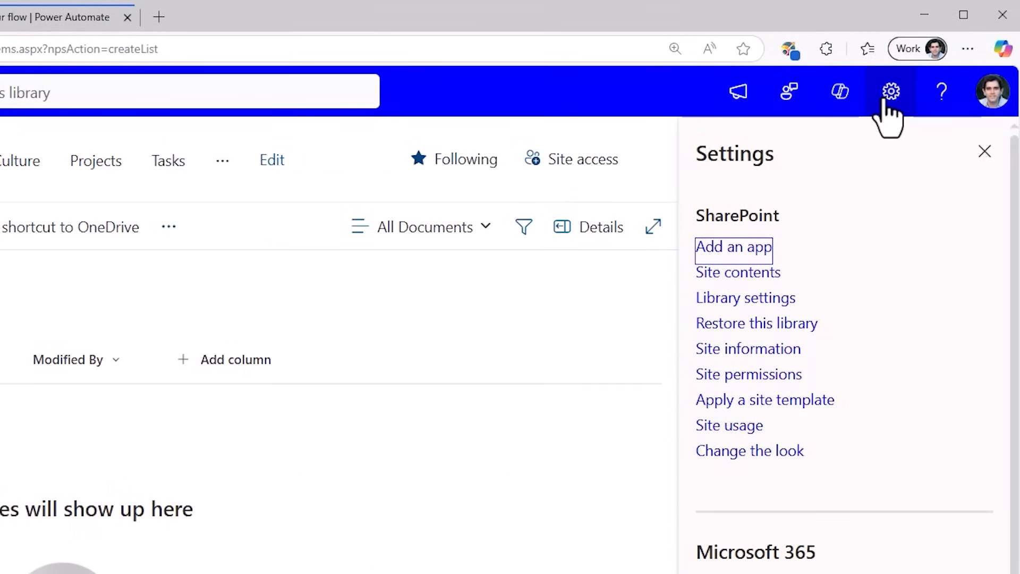
pyautogui.click(733, 360)
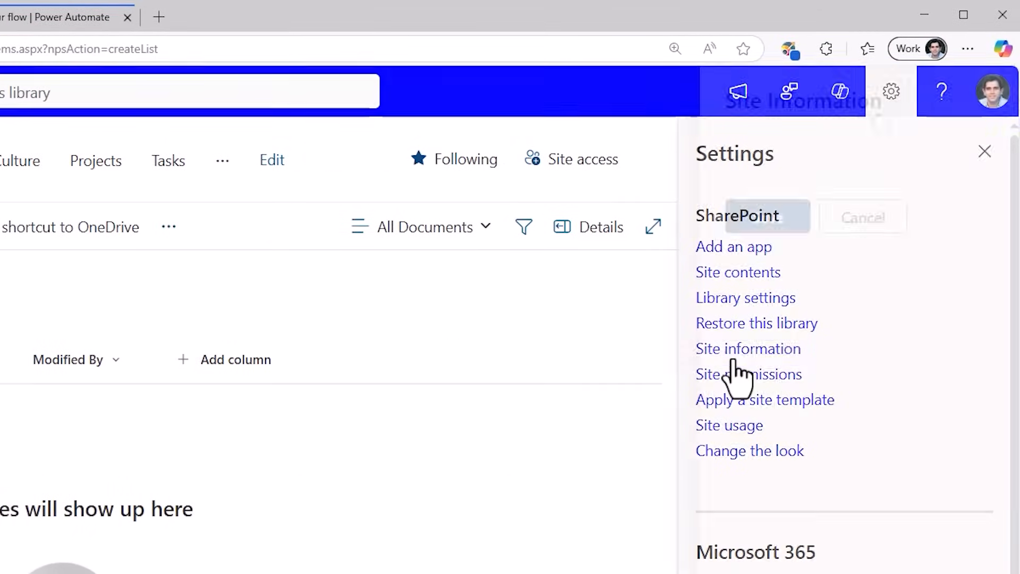
pyautogui.click(740, 315)
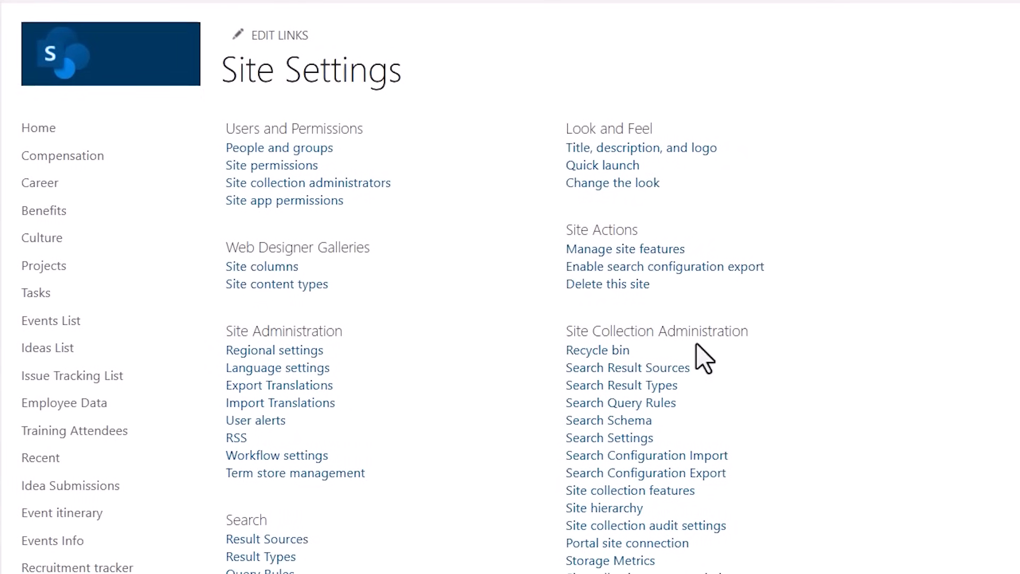
pyautogui.moveTo(566, 332); pyautogui.dragTo(777, 330)
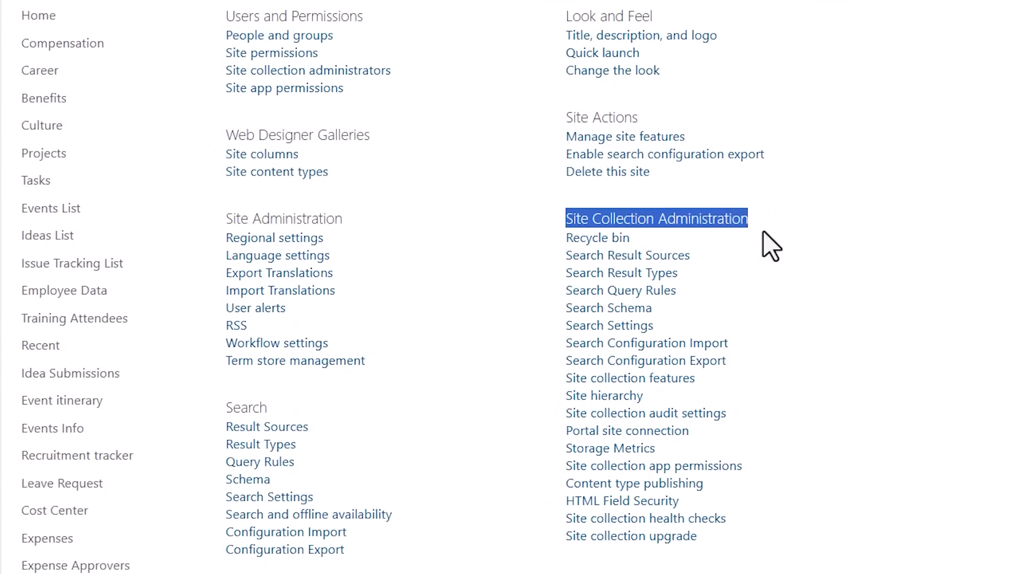
pyautogui.click(642, 491)
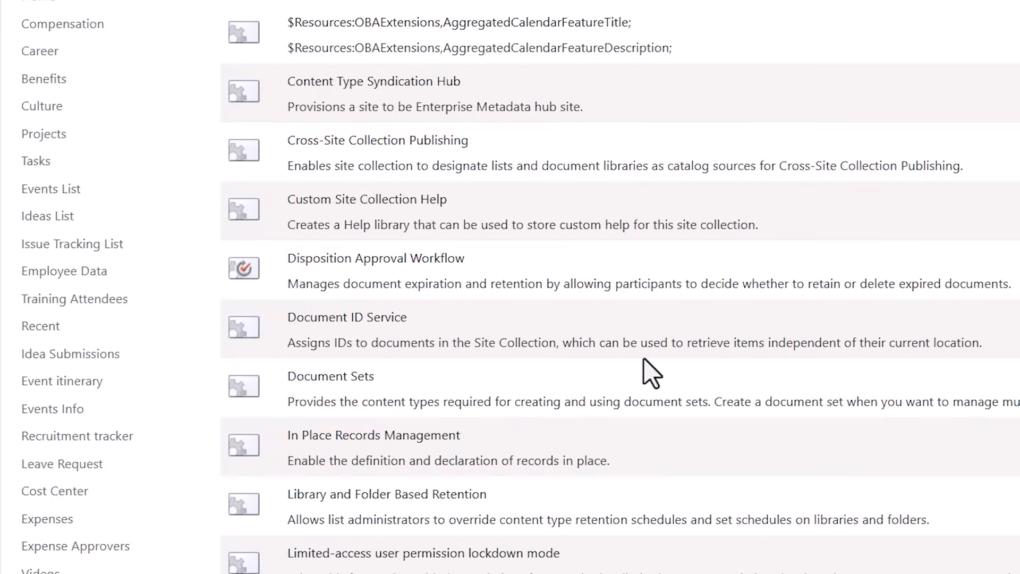
pyautogui.moveTo(289, 376); pyautogui.dragTo(388, 391)
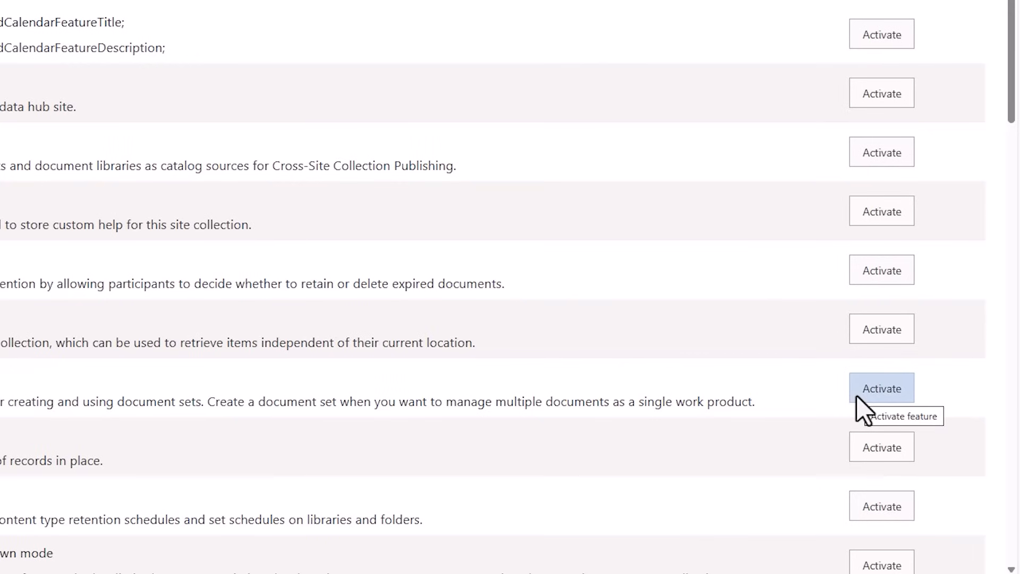
pyautogui.click(856, 397)
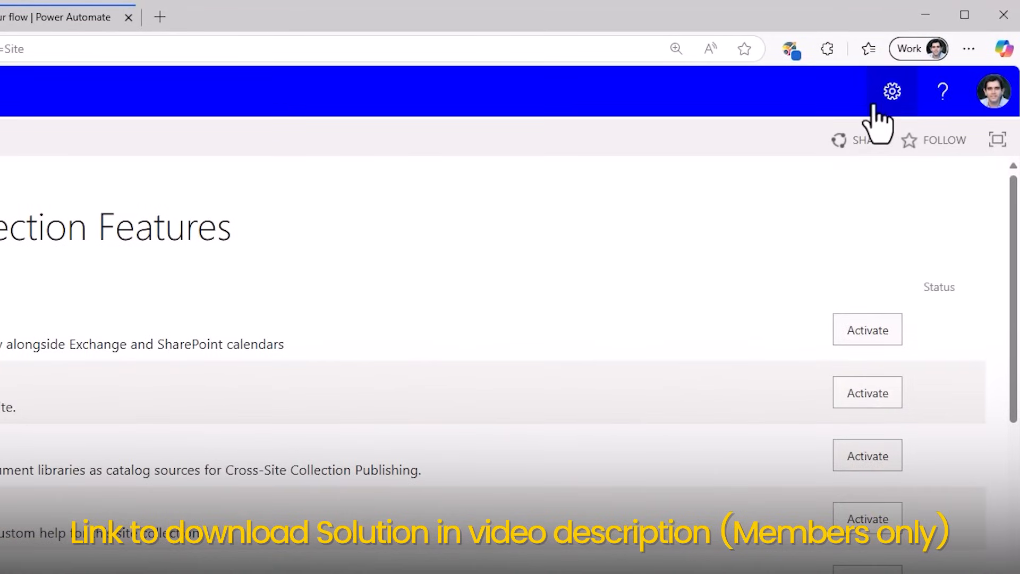
# Create a site content type named New Hire, based on Document Set from the Document Set Content Types parent category.
pyautogui.click(876, 106)
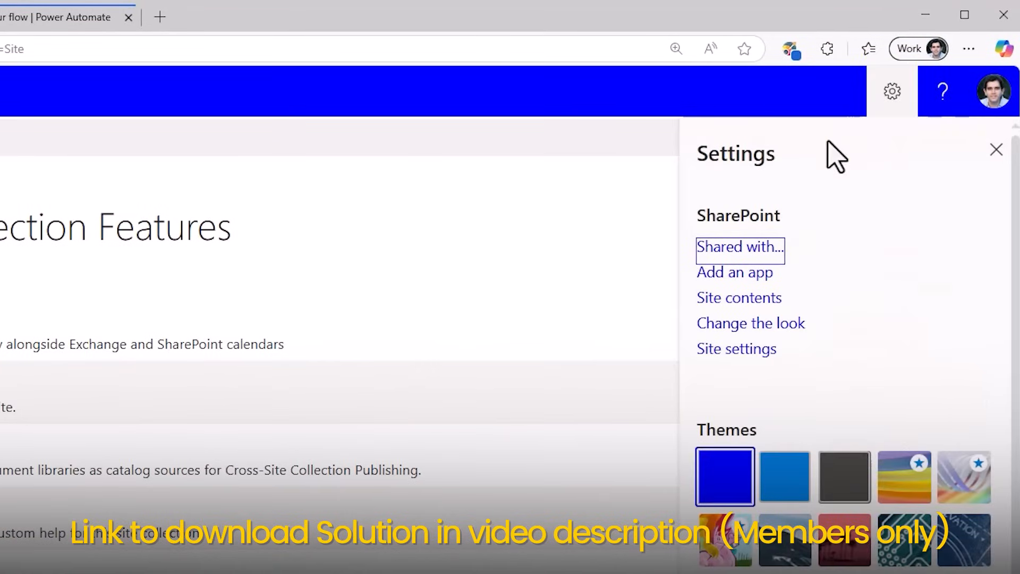
pyautogui.click(745, 348)
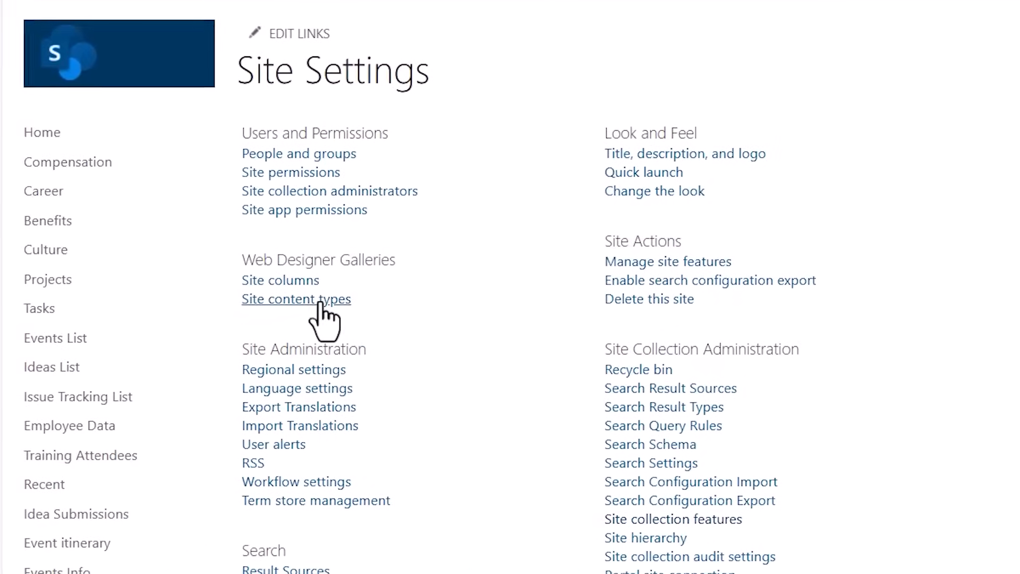
pyautogui.click(320, 304)
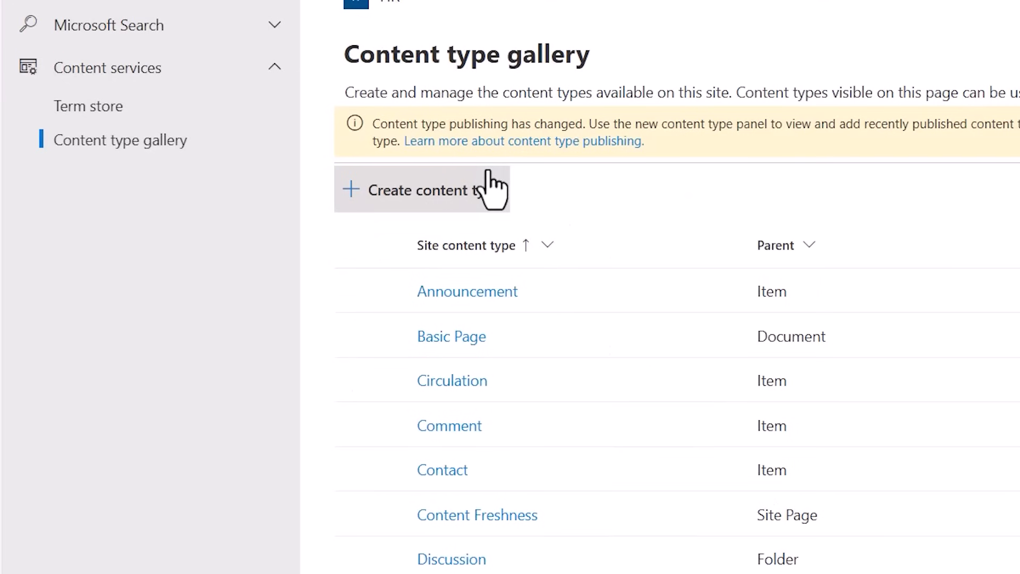
pyautogui.click(467, 197)
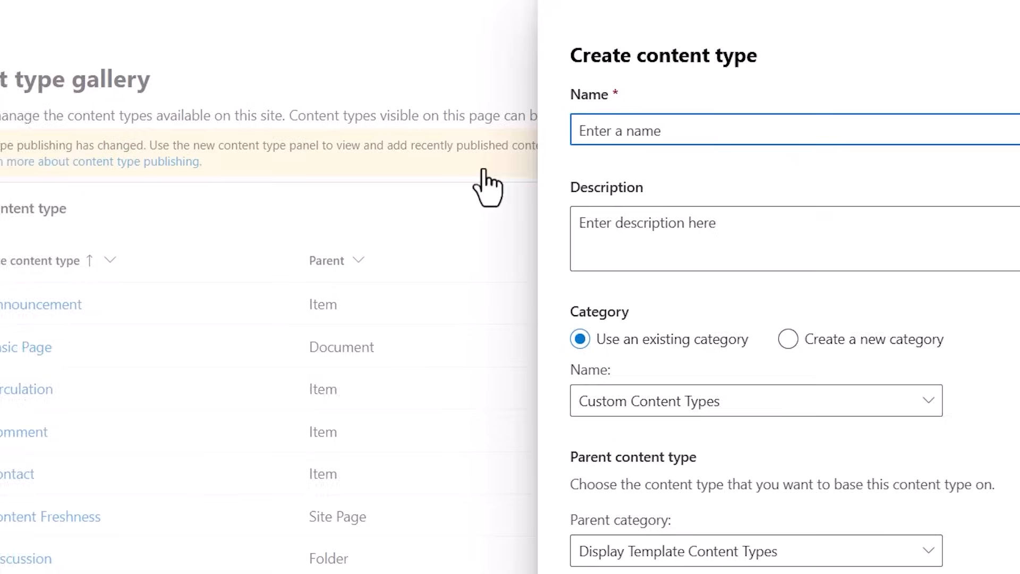
pyautogui.write('New Hire')
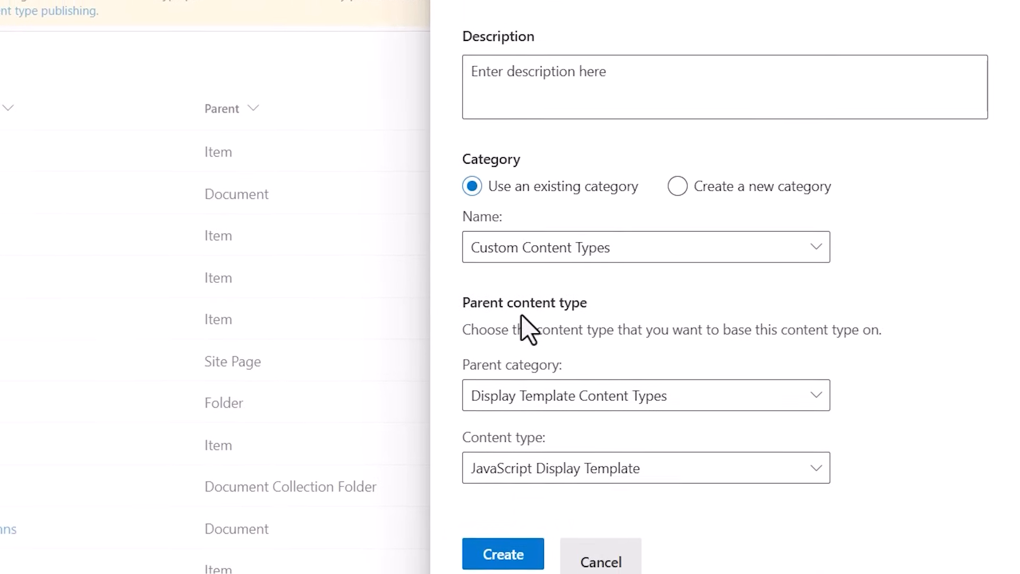
pyautogui.click(557, 403)
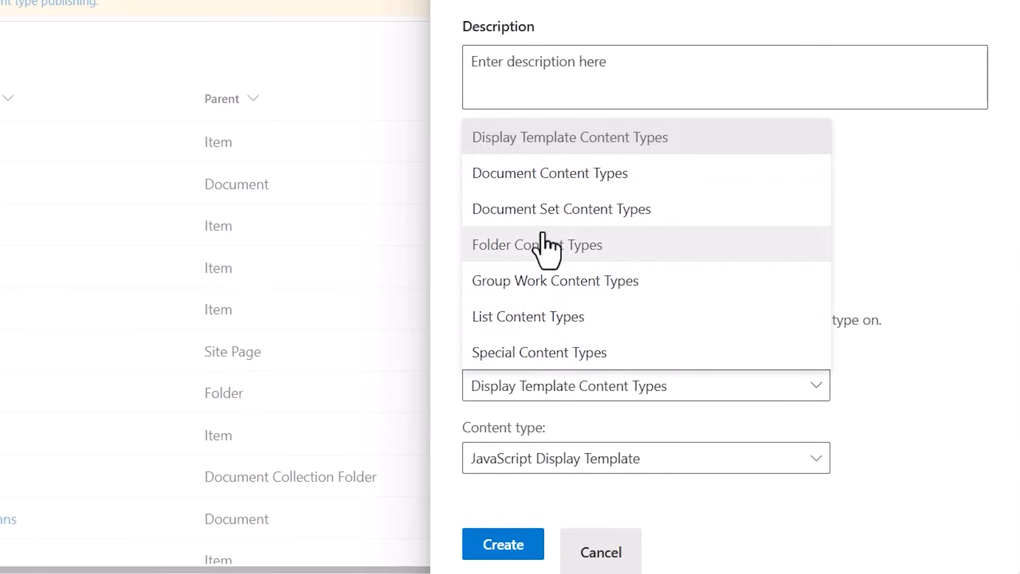
pyautogui.click(547, 210)
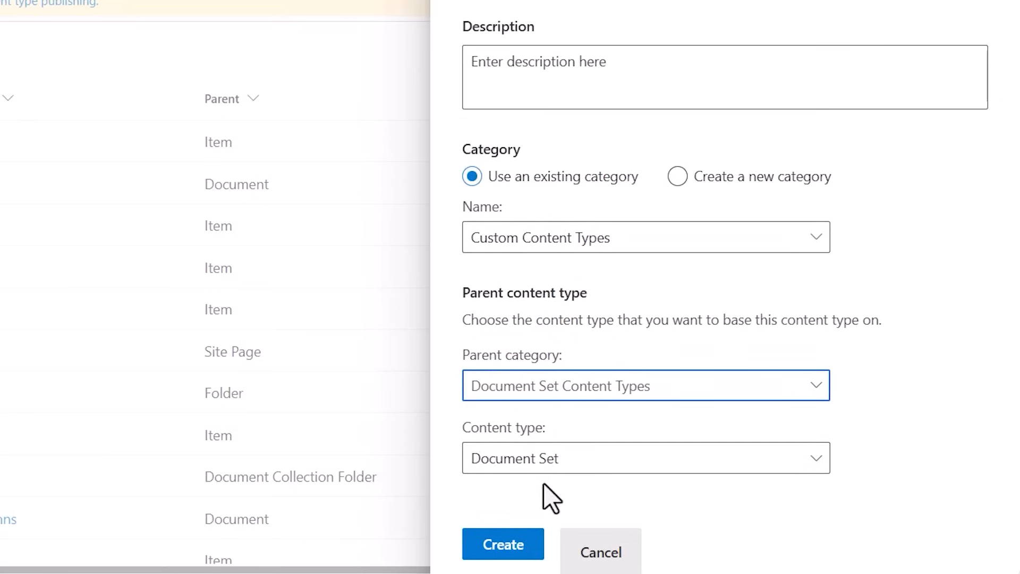
pyautogui.click(508, 539)
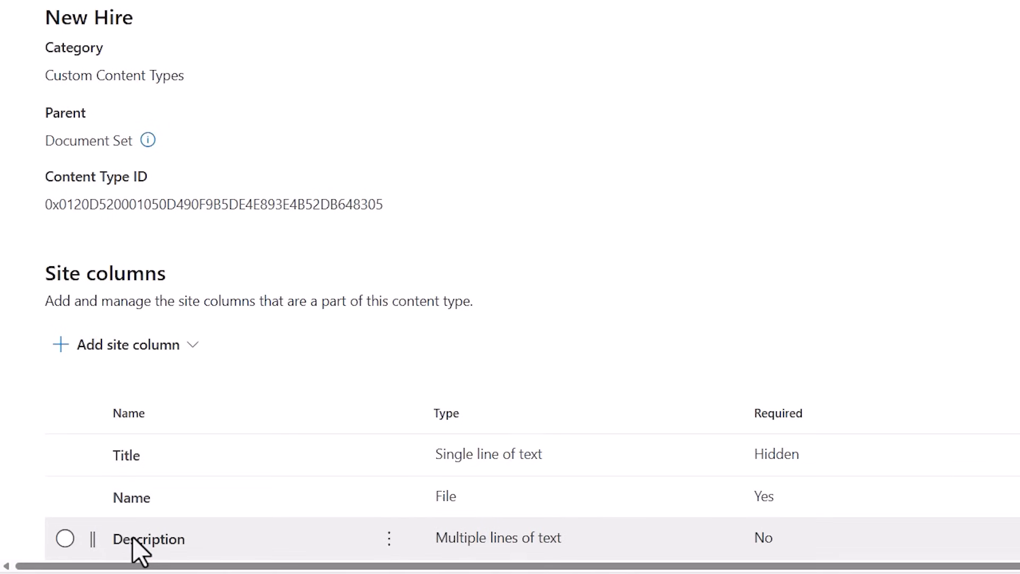
# Add a new single-line-of-text site column named Email to the New Hire content type.
pyautogui.click(171, 367)
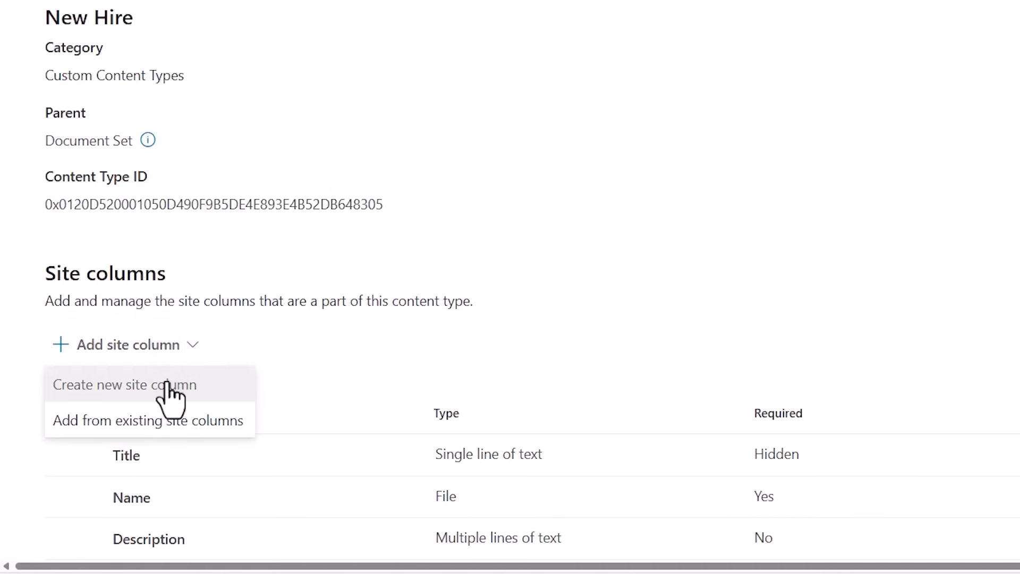
pyautogui.click(174, 392)
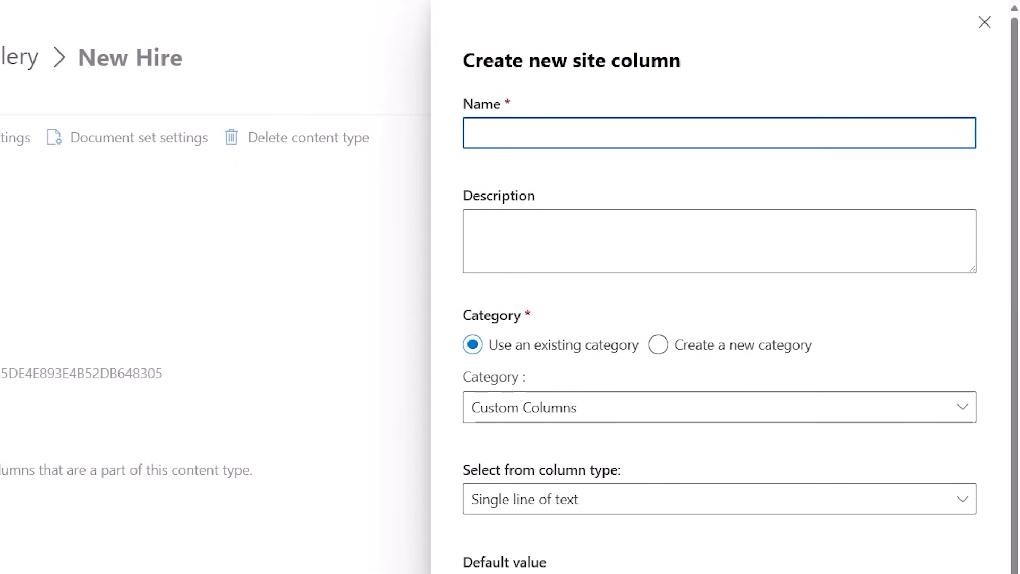
pyautogui.write('Email')
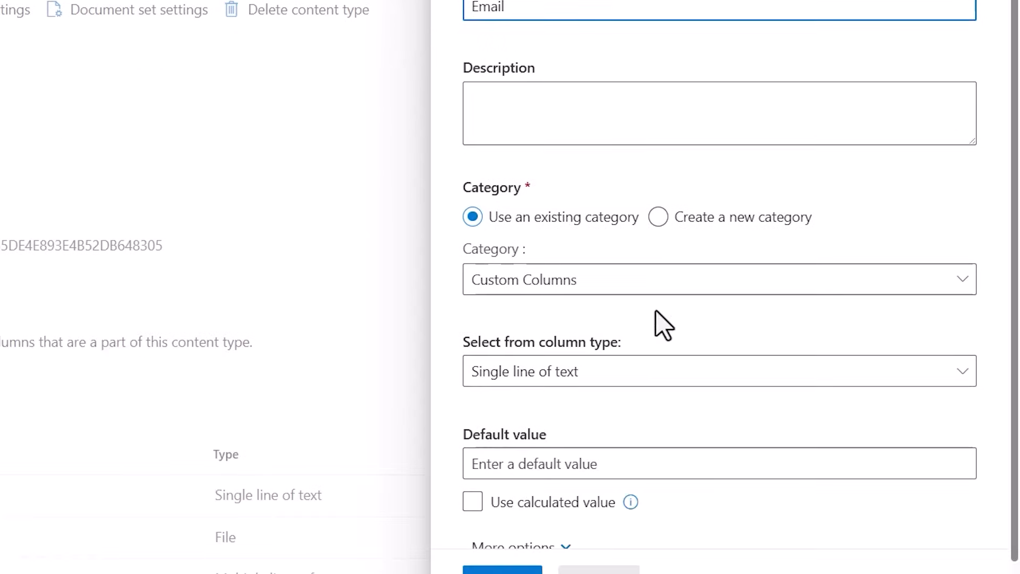
pyautogui.click(509, 545)
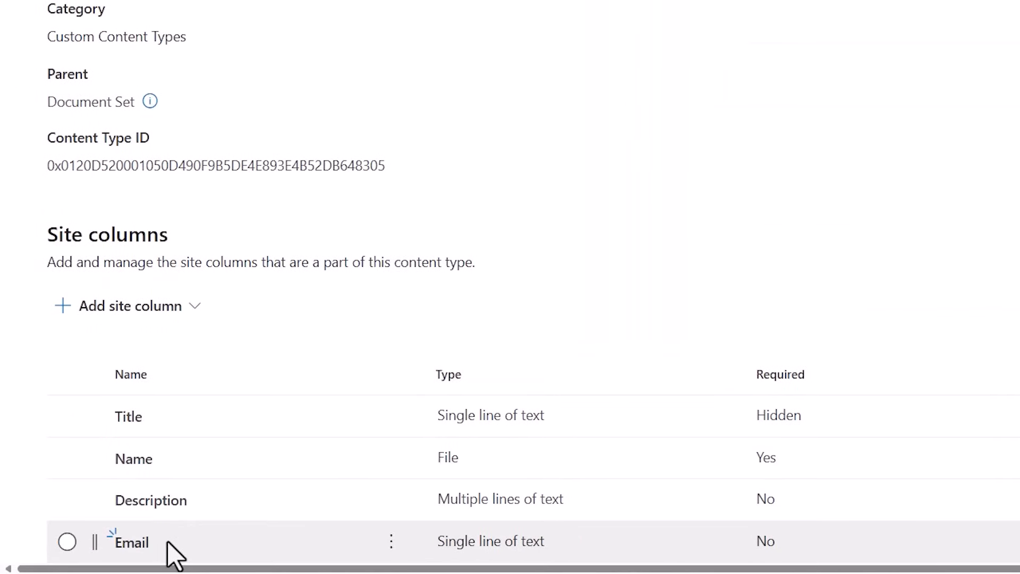
# Add a new single-line-of-text site column named Phone Number to the New Hire content type.
pyautogui.click(131, 305)
pyautogui.click(218, 345)
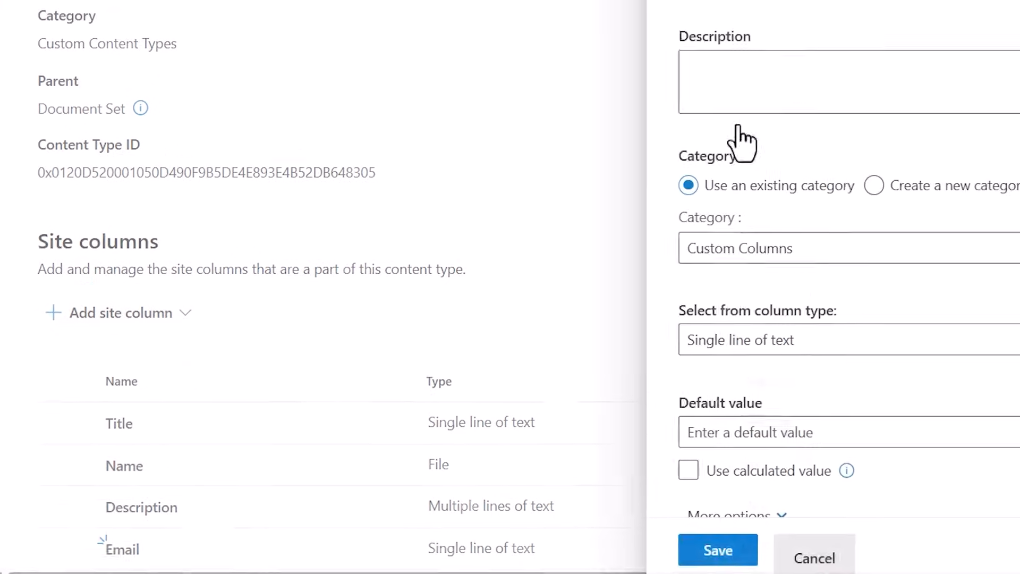
pyautogui.write('P')
pyautogui.write('hone Numb')
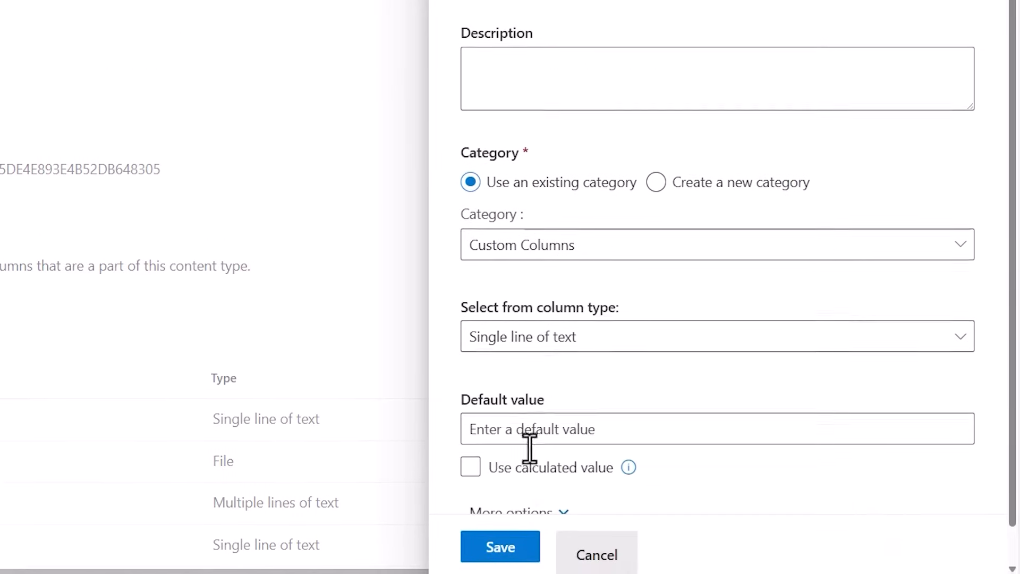
pyautogui.scroll(-1, 526, 478)
pyautogui.click(516, 547)
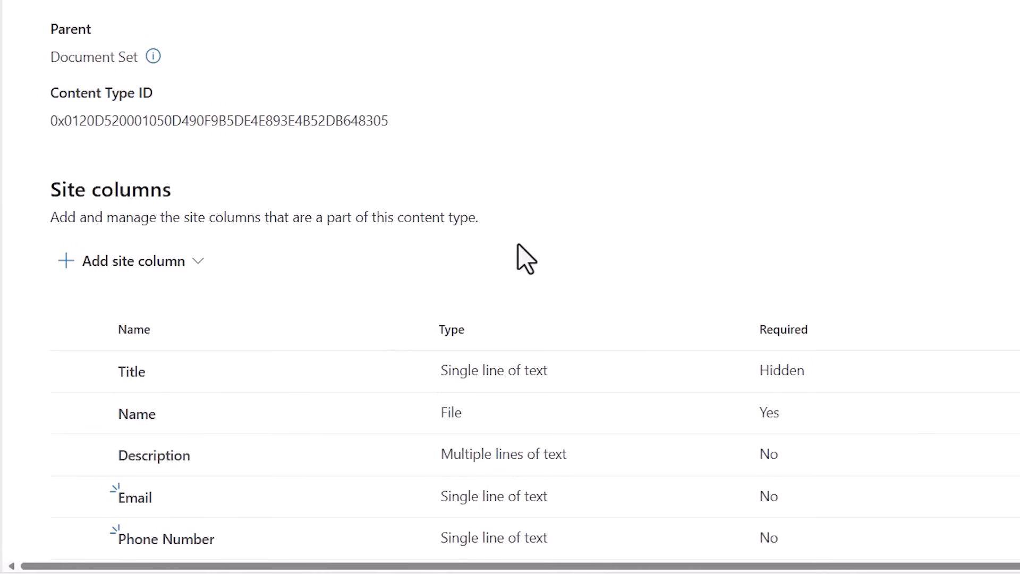
# Add a new site column named Position to the New Hire content type, keeping the type Single line of text.
pyautogui.click(159, 260)
pyautogui.click(241, 296)
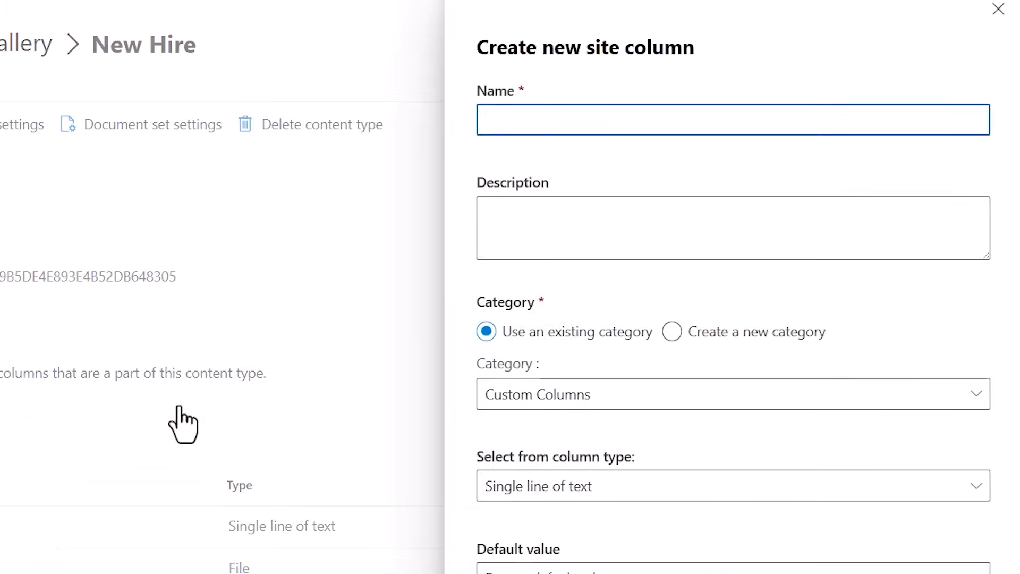
pyautogui.write('Position')
pyautogui.click(558, 495)
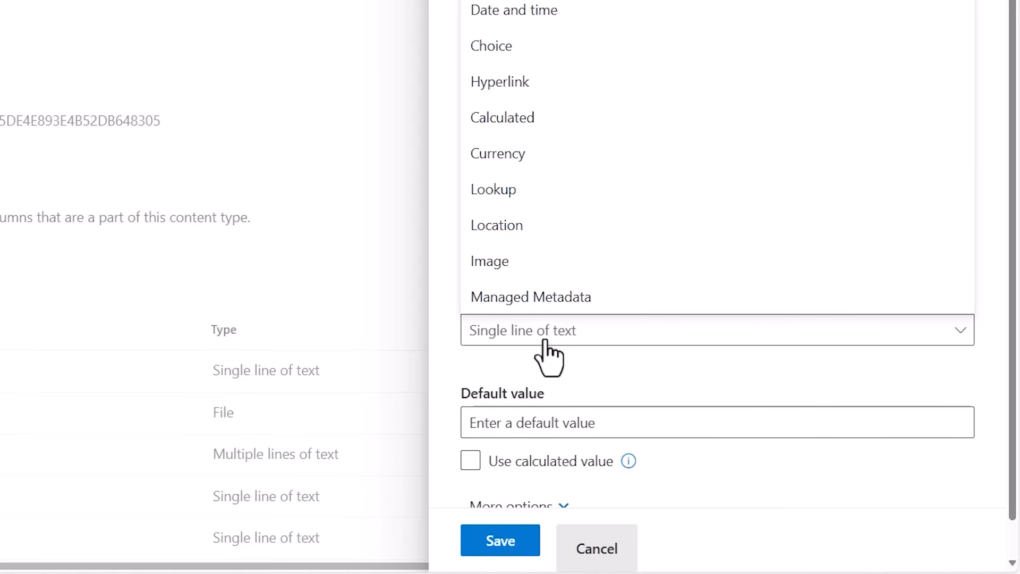
pyautogui.click(546, 345)
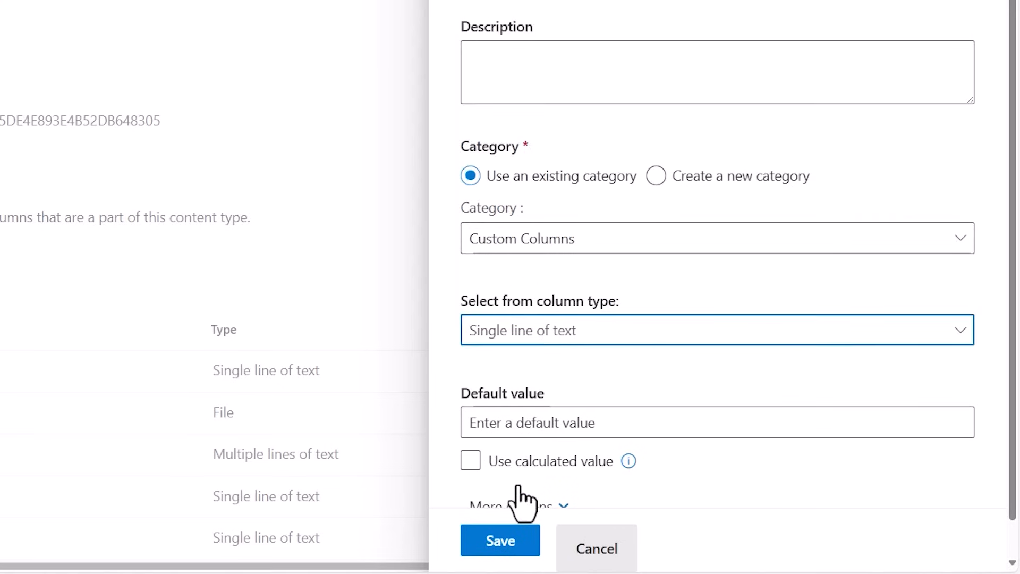
pyautogui.click(502, 542)
# Add a new site column named Linkedin to the New Hire content type, keeping the type Single line of text.
pyautogui.click(130, 263)
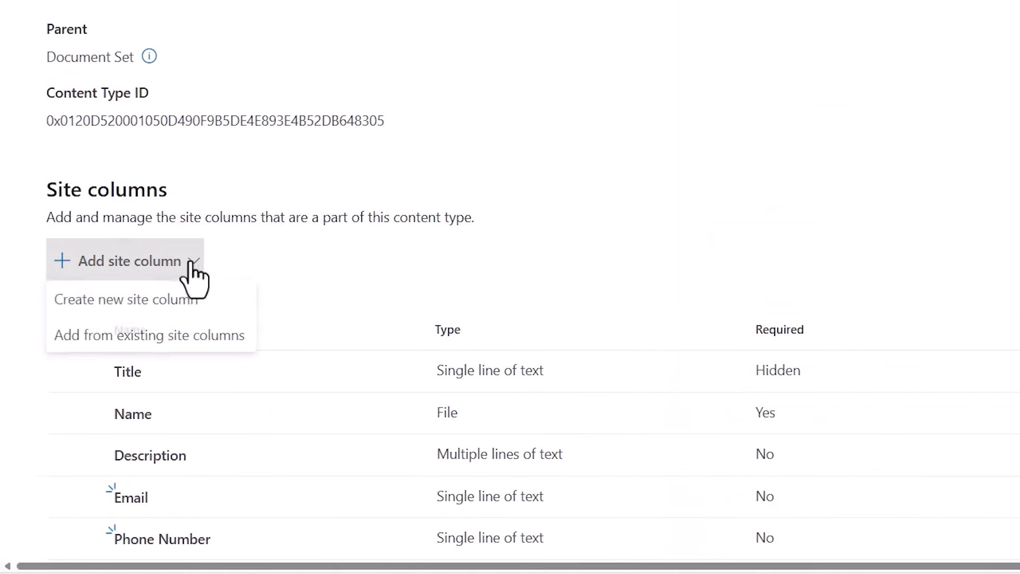
pyautogui.click(88, 299)
pyautogui.write('LinkedIn')
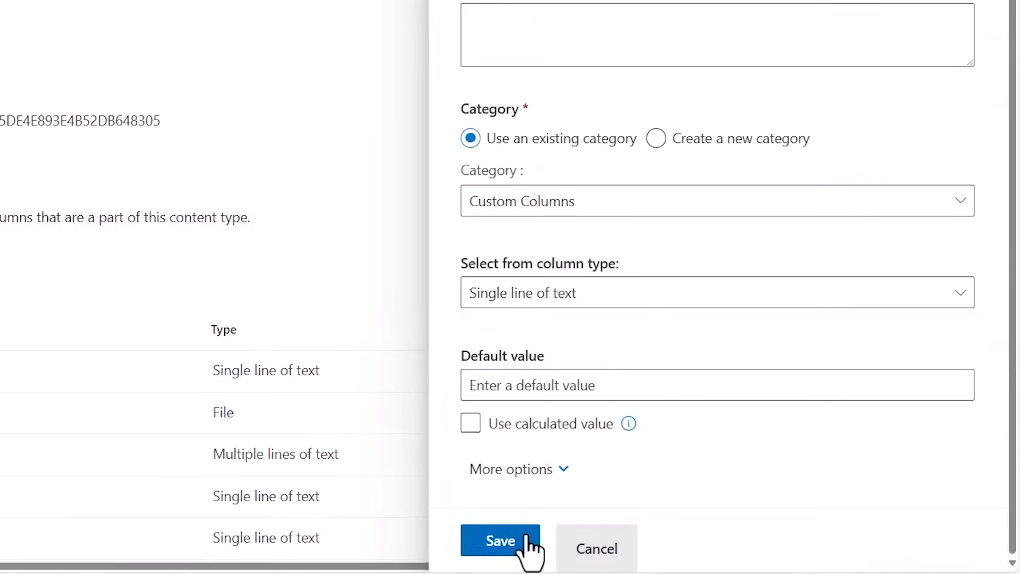
pyautogui.click(528, 549)
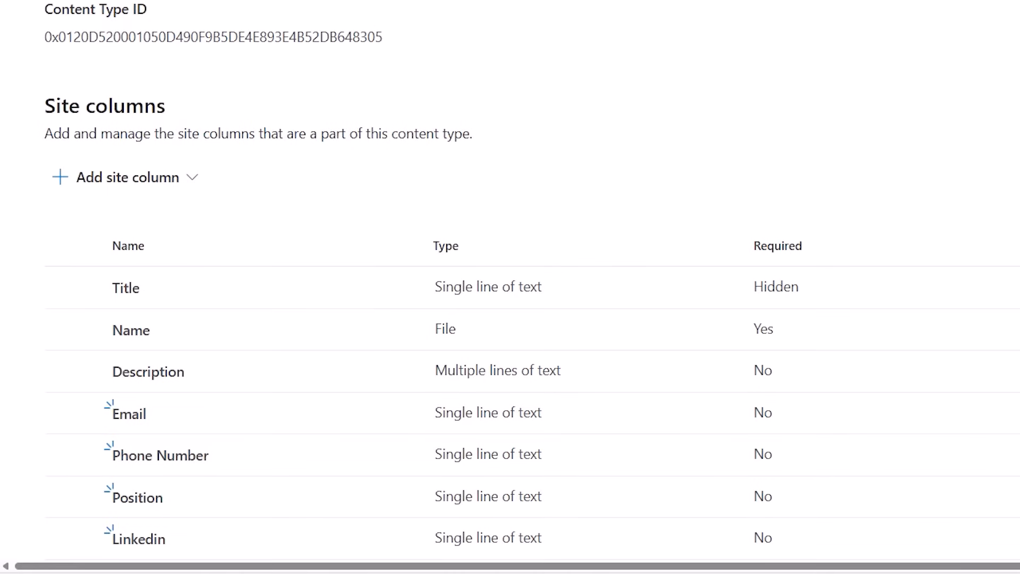
# Go to the HR site's contents and open the New Hire Information document library.
pyautogui.click(900, 84)
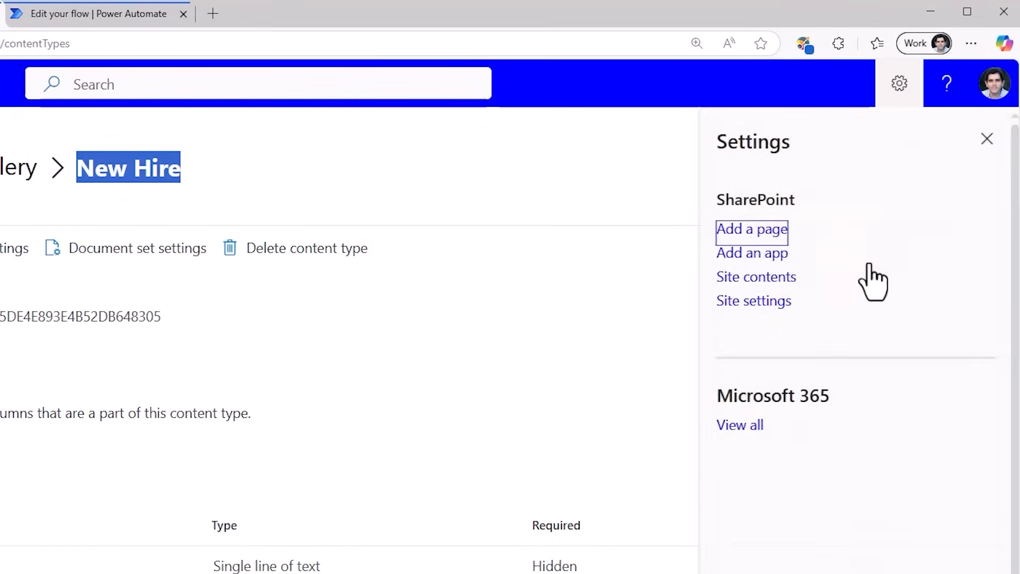
pyautogui.click(772, 278)
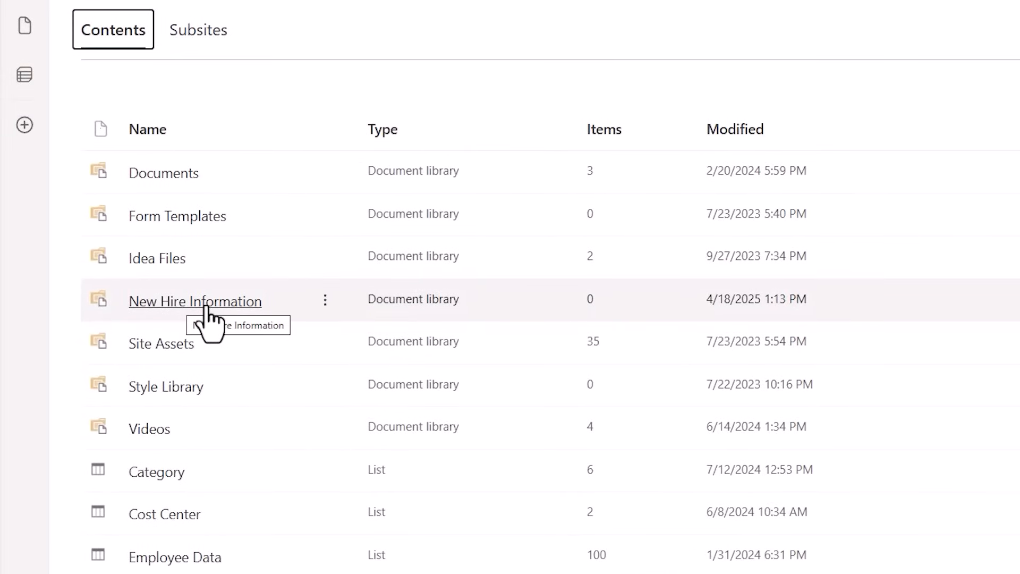
pyautogui.click(206, 307)
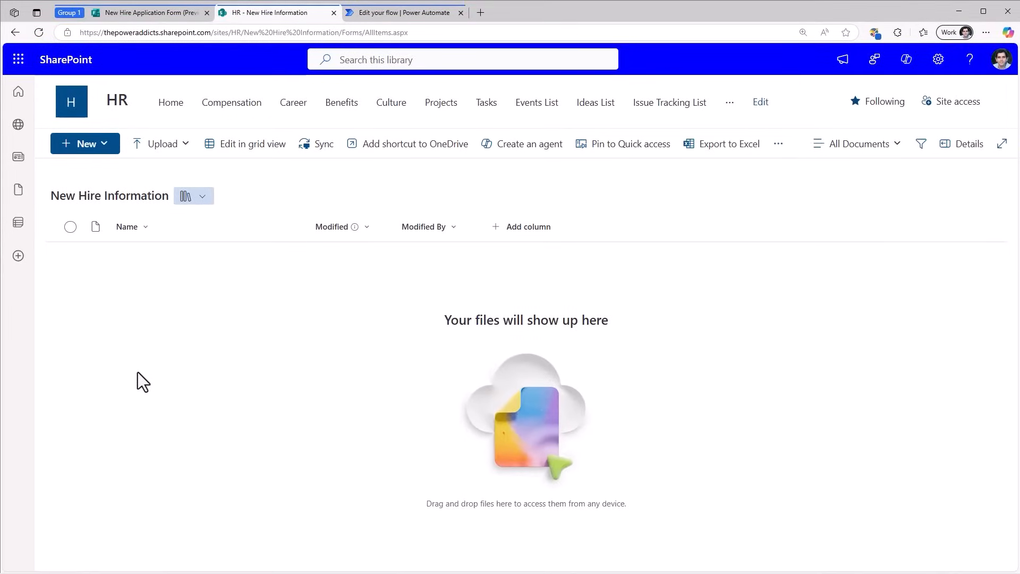
# Allow management of content types in the advanced settings of the New Hire Information library.
pyautogui.click(937, 59)
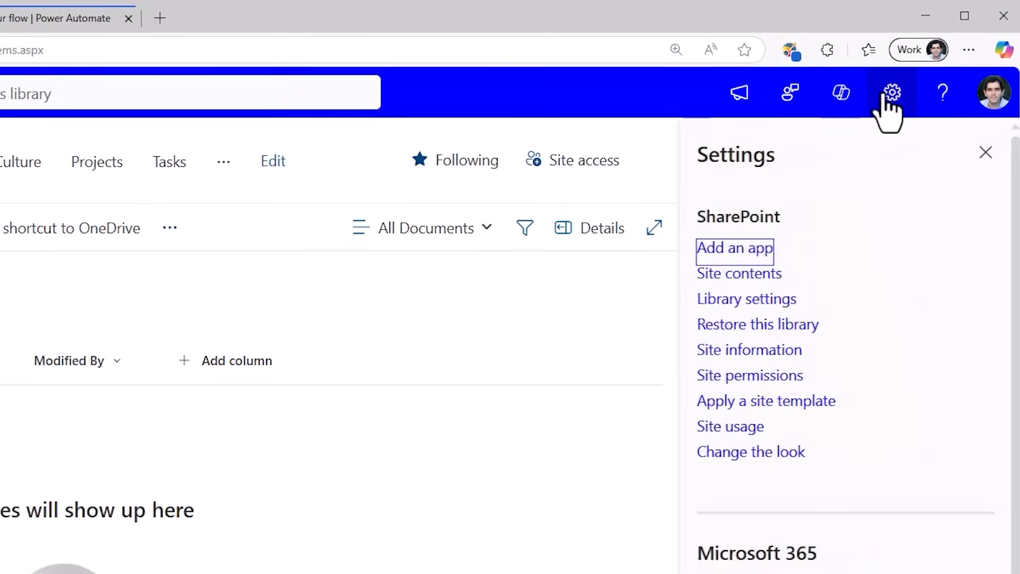
pyautogui.click(763, 302)
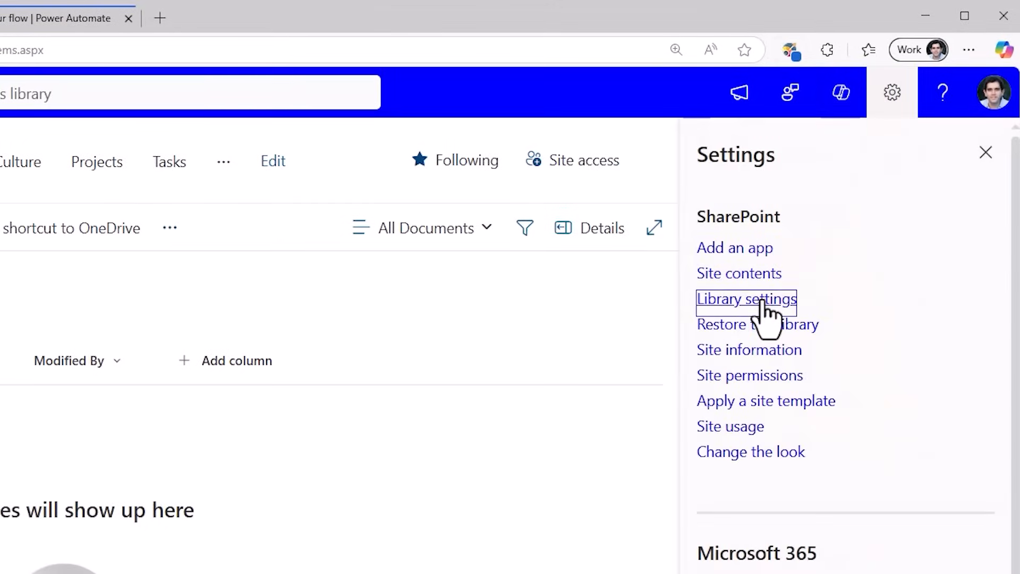
pyautogui.click(773, 390)
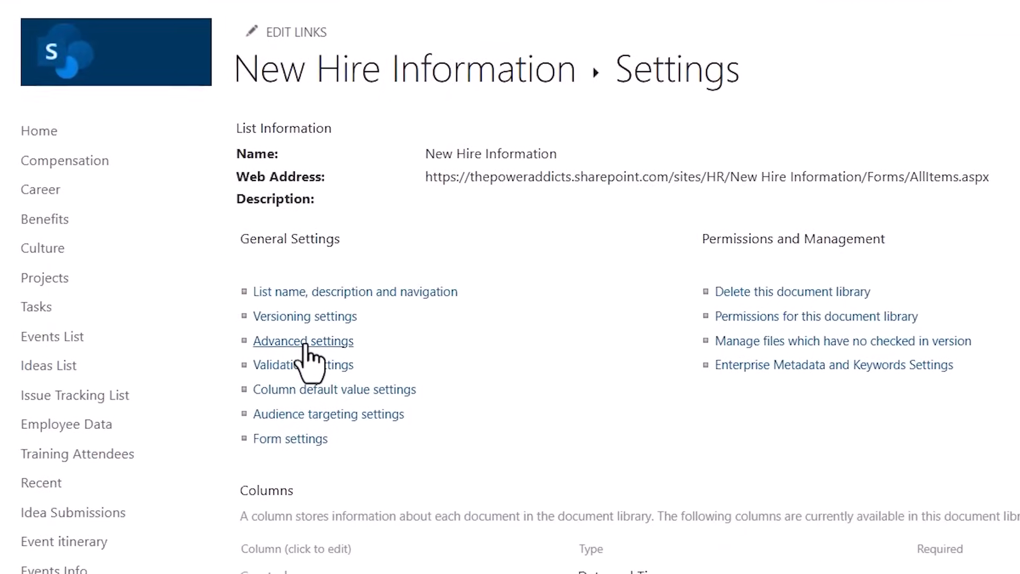
pyautogui.click(306, 342)
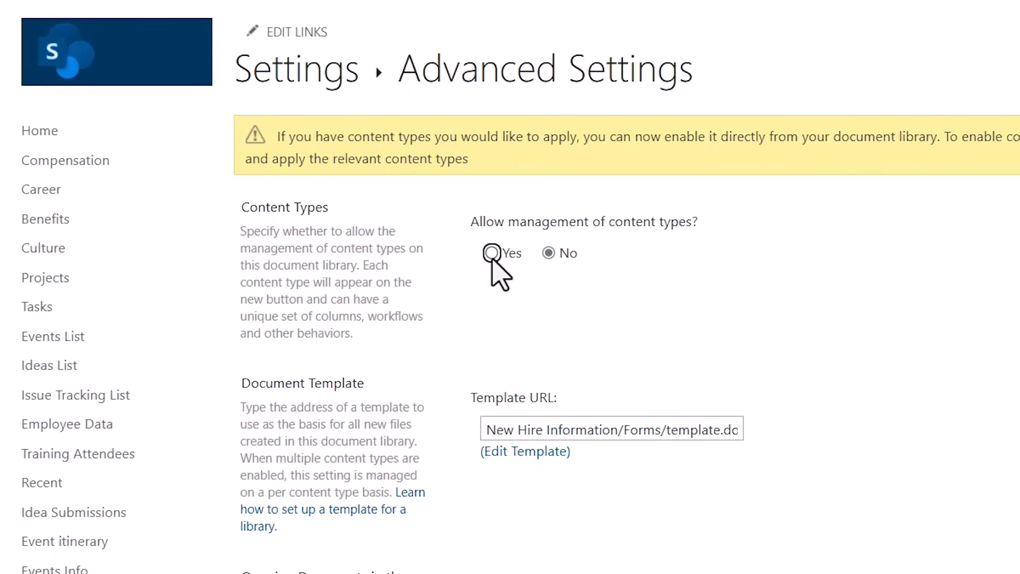
pyautogui.click(491, 253)
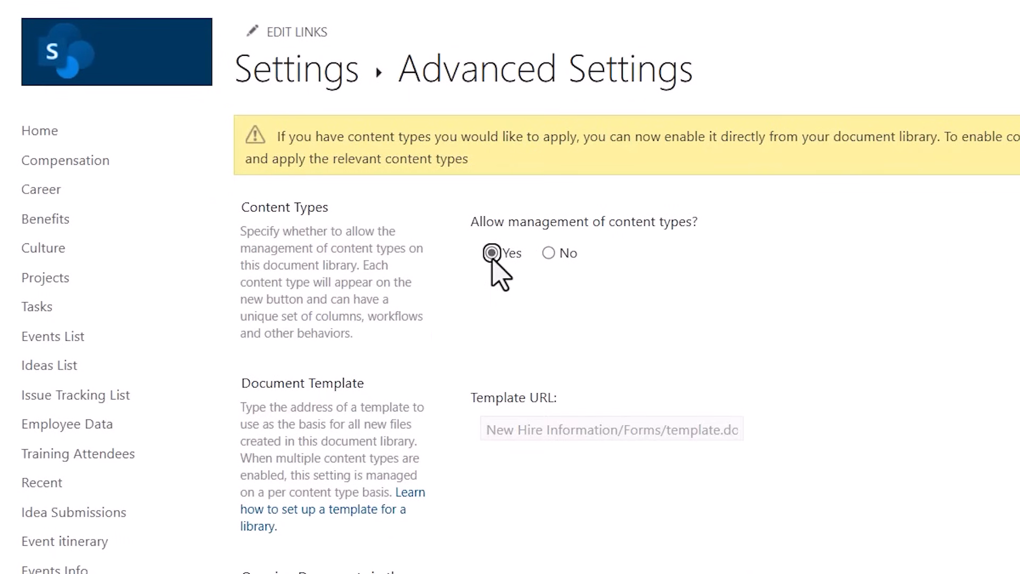
pyautogui.scroll(-15, 585, 349)
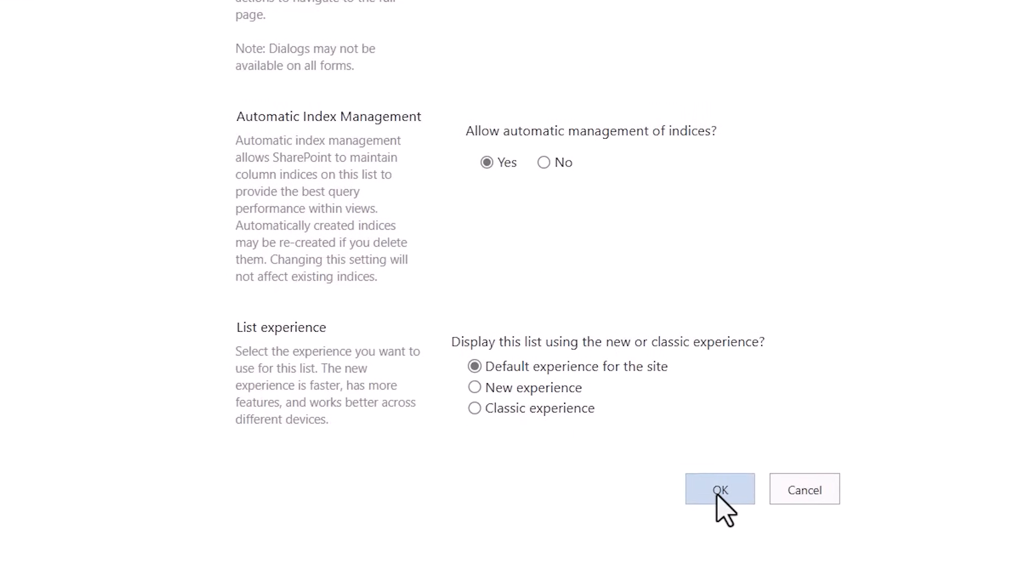
pyautogui.click(718, 519)
# Add the existing site content type New Hire from the Custom Content Types group to the library.
pyautogui.scroll(-4, 432, 296)
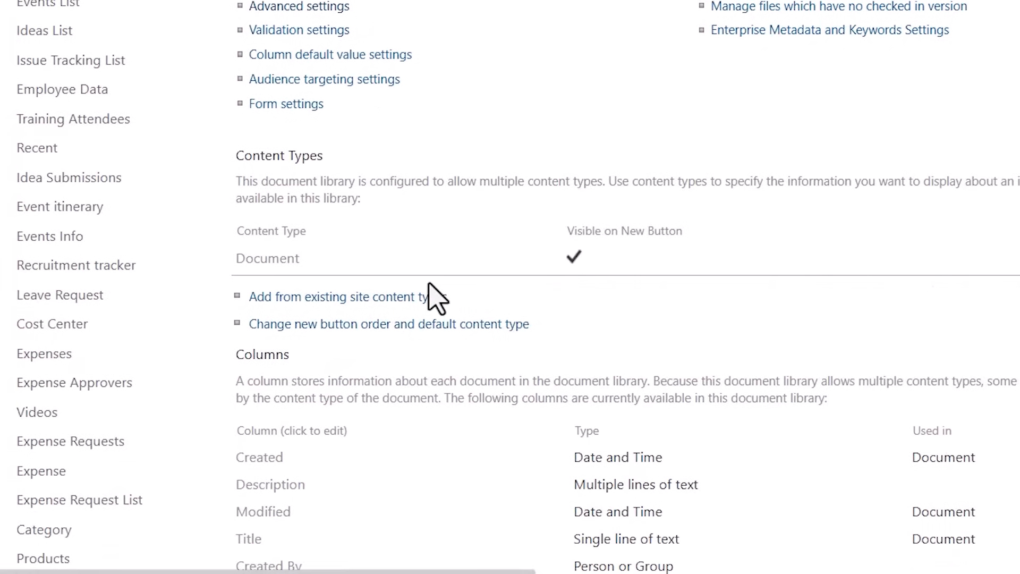
pyautogui.click(332, 304)
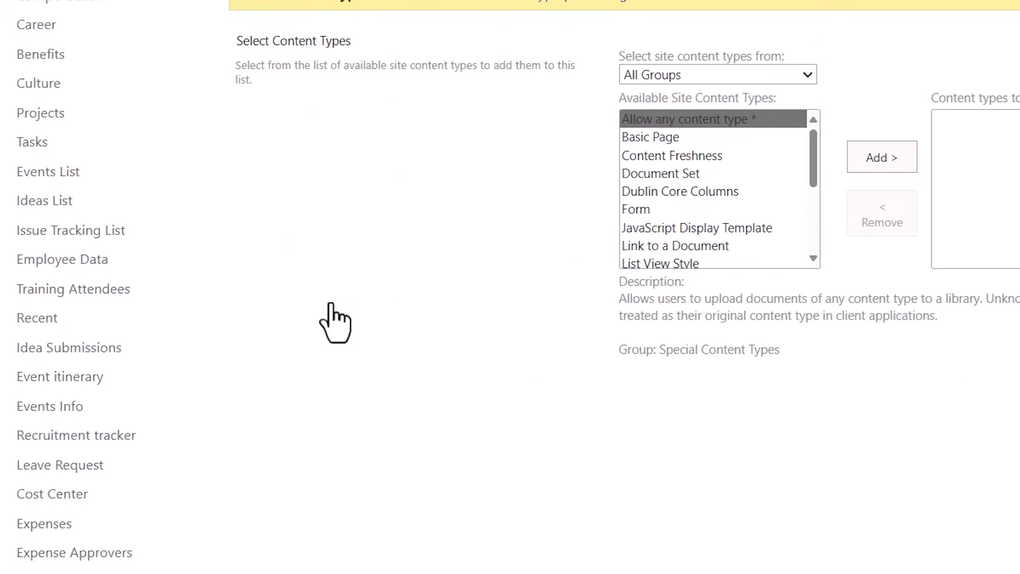
pyautogui.click(446, 199)
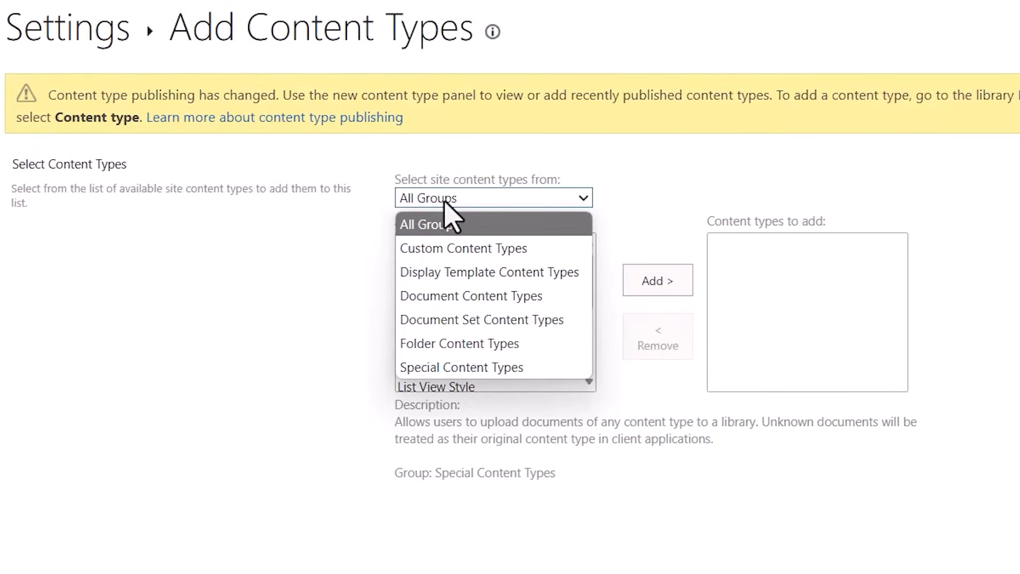
pyautogui.click(457, 250)
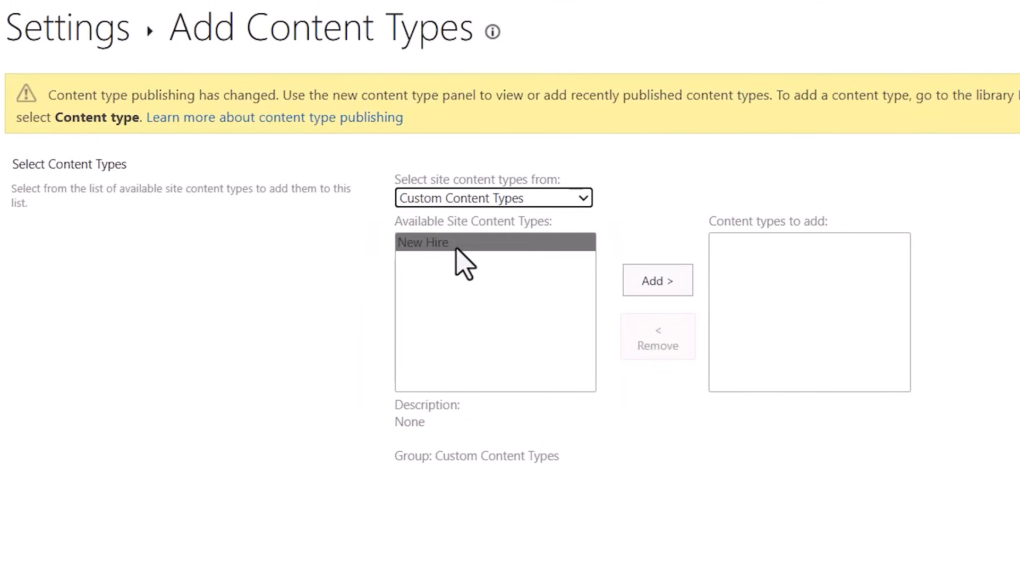
pyautogui.click(417, 245)
pyautogui.click(654, 286)
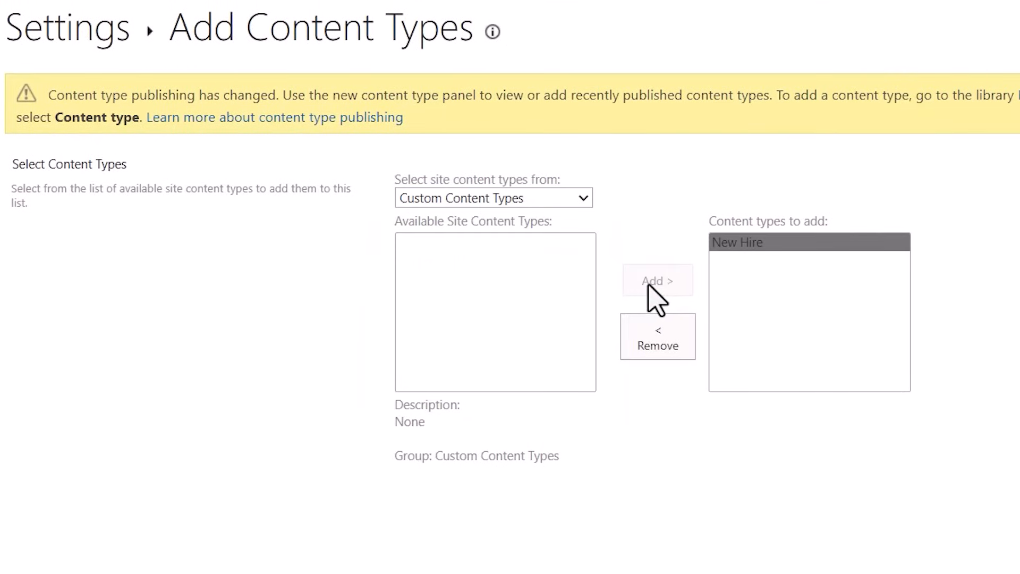
pyautogui.click(865, 465)
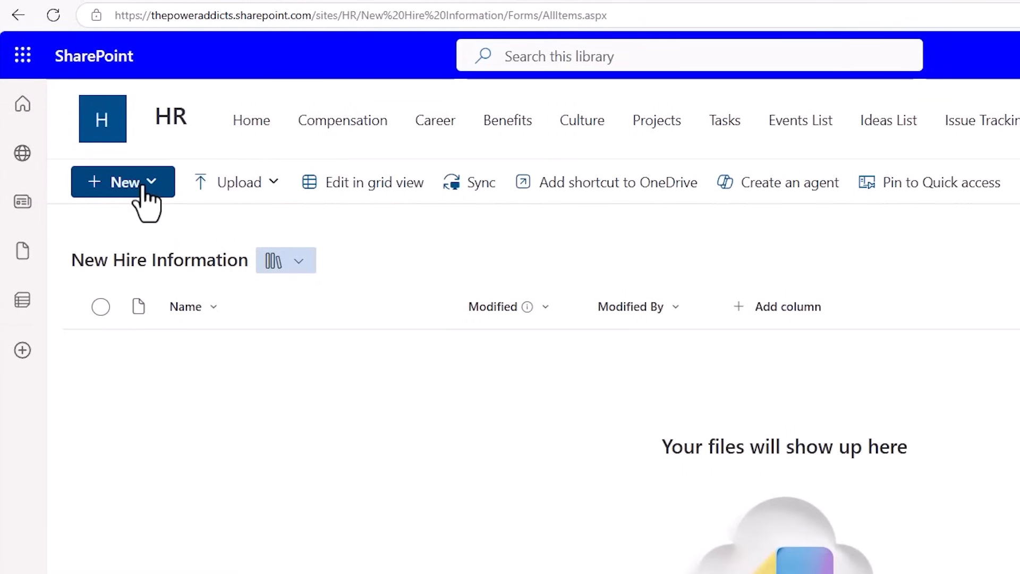
# Examine the New Hire option for creating new content in the New Hire Information library.
pyautogui.click(144, 187)
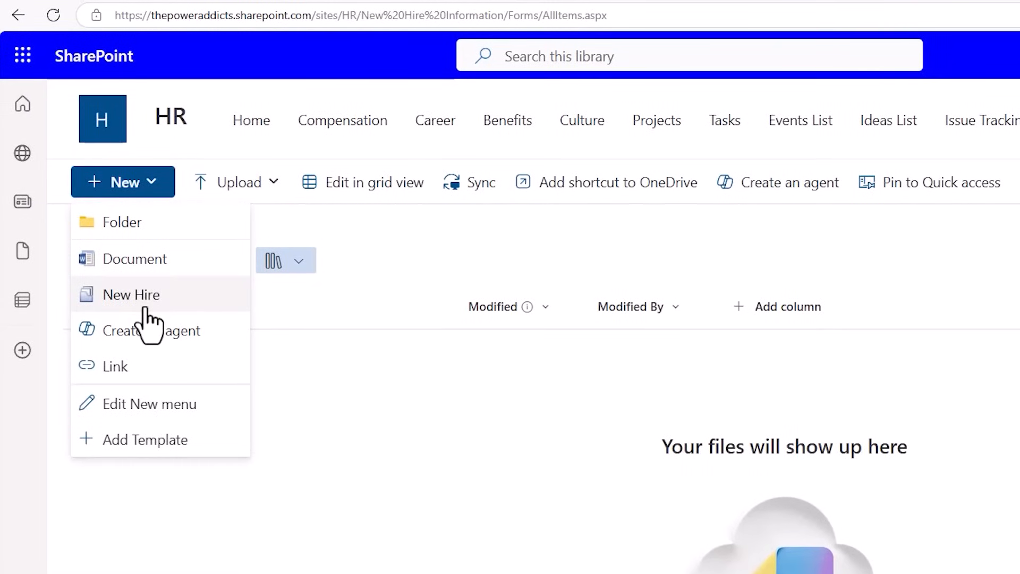
pyautogui.click(145, 310)
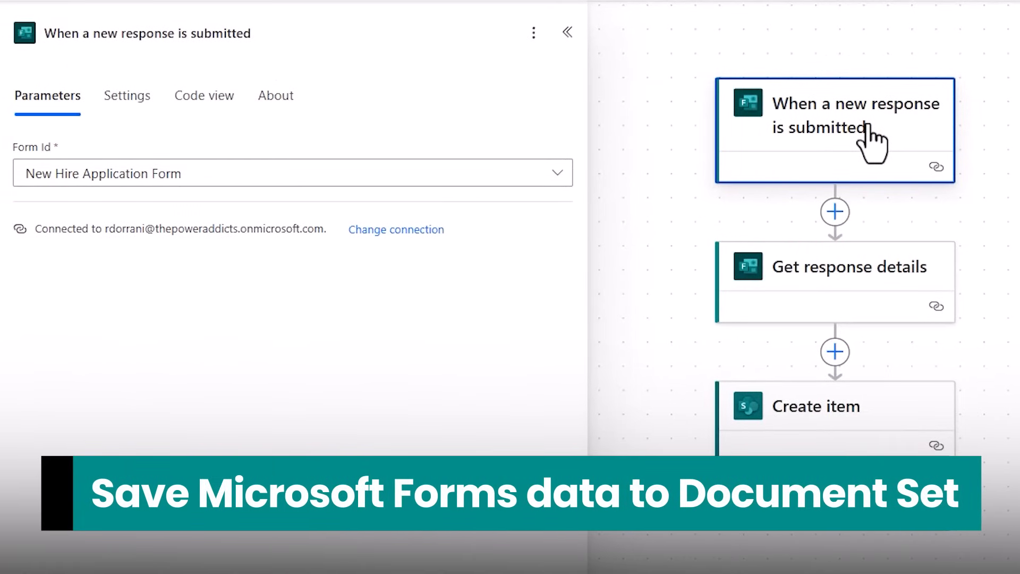
# In the Power Automate flow, insert the SharePoint action Create new document set between Get response details and Create item.
pyautogui.click(834, 272)
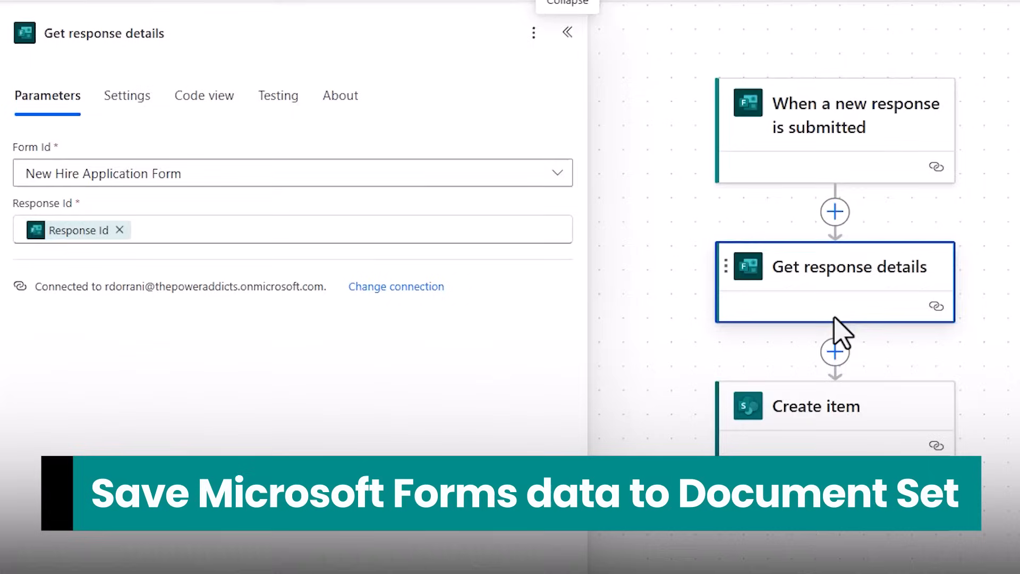
pyautogui.click(834, 351)
pyautogui.write('create new document')
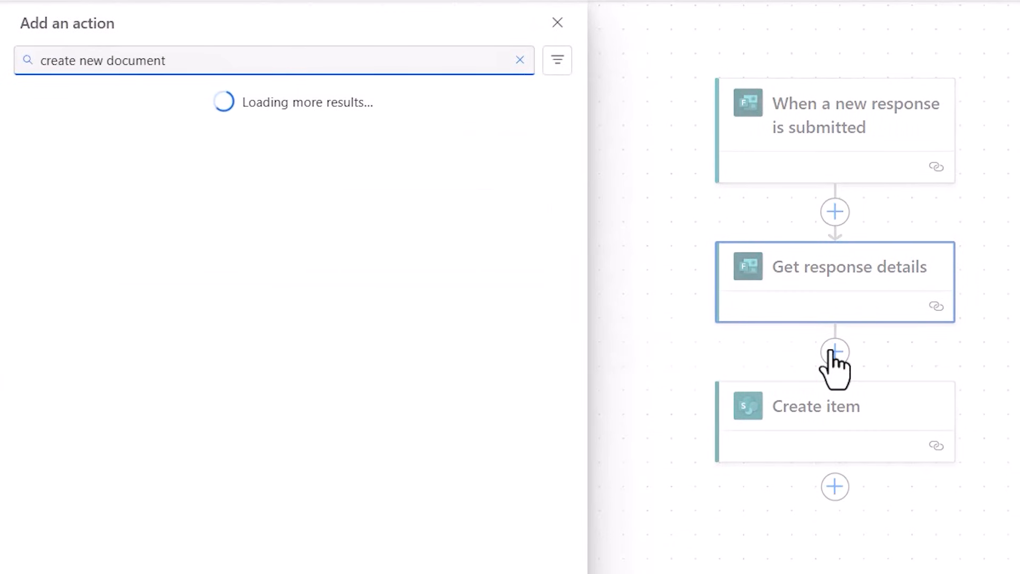
pyautogui.write(' set')
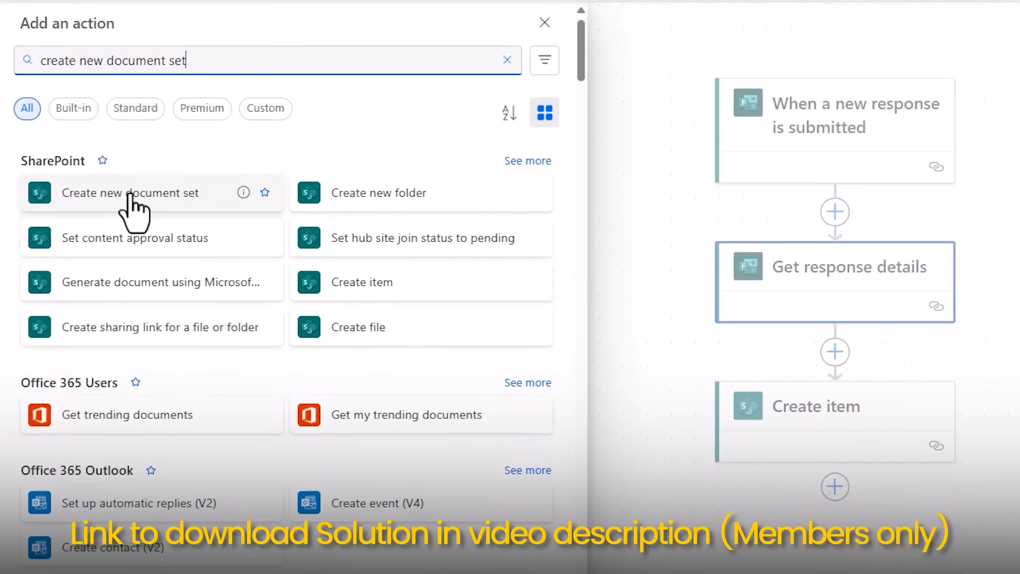
pyautogui.click(135, 194)
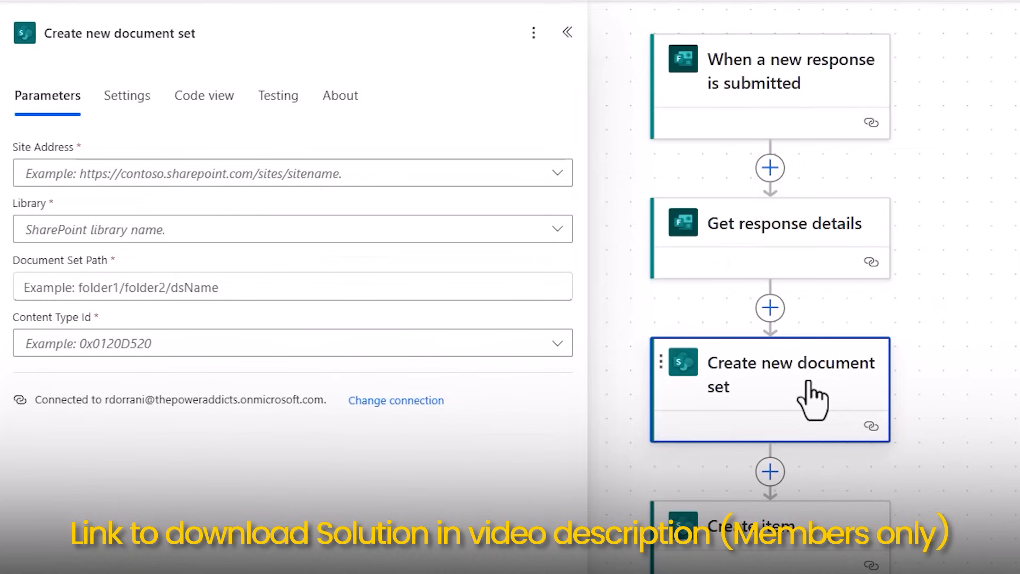
# Set the document set action's site address to the HR site and its library to New Hire Information.
pyautogui.click(298, 178)
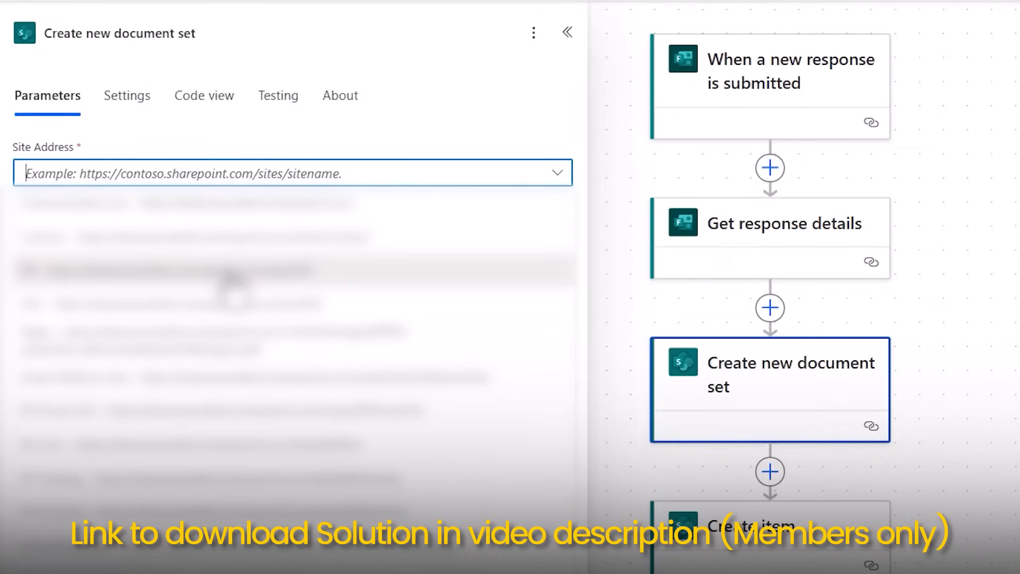
pyautogui.click(237, 271)
pyautogui.click(180, 231)
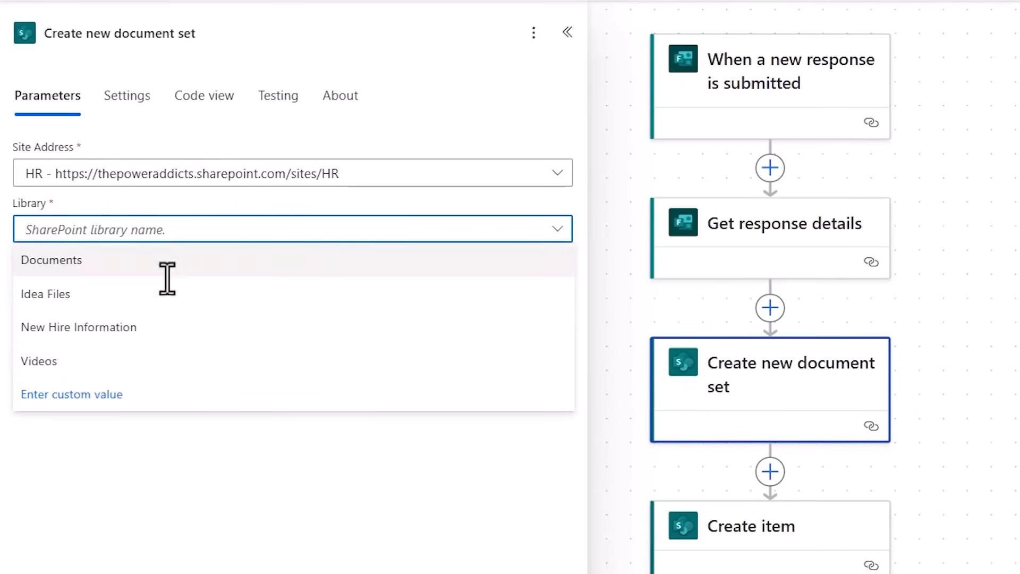
pyautogui.click(154, 326)
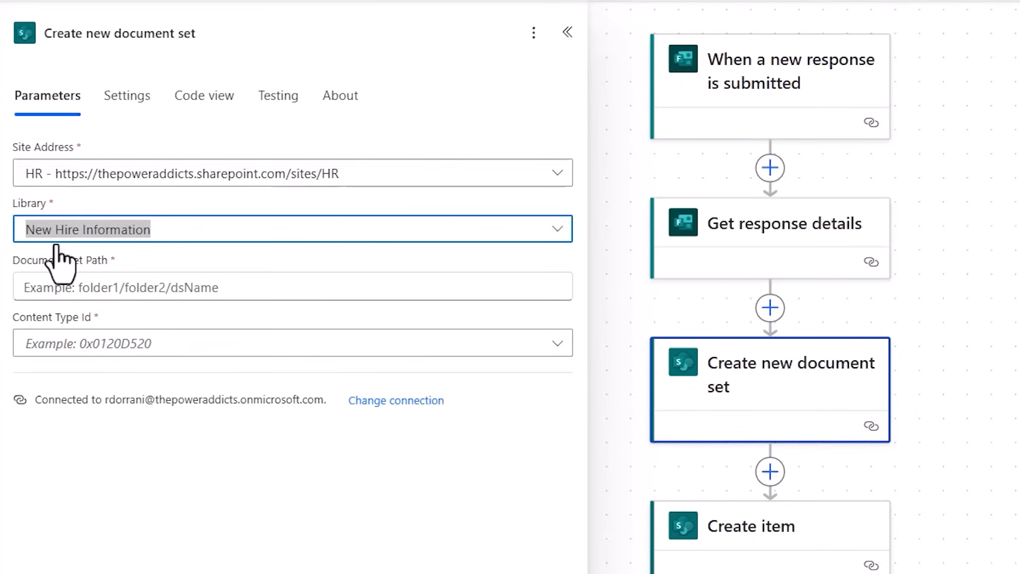
# Set the Document Set Path to the form's Full Name and Email Address answers, joined by an underscore.
pyautogui.click(128, 283)
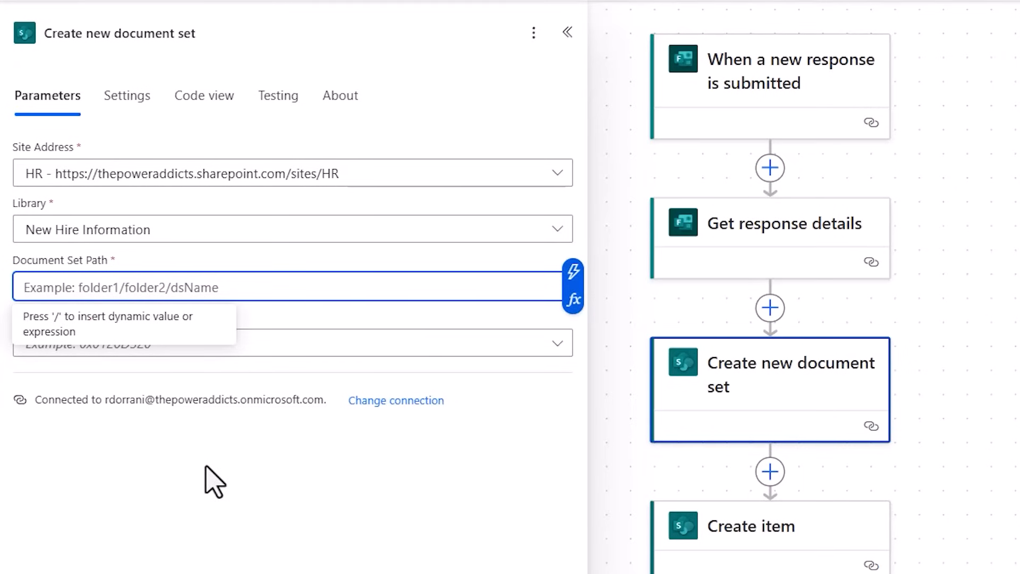
pyautogui.click(573, 271)
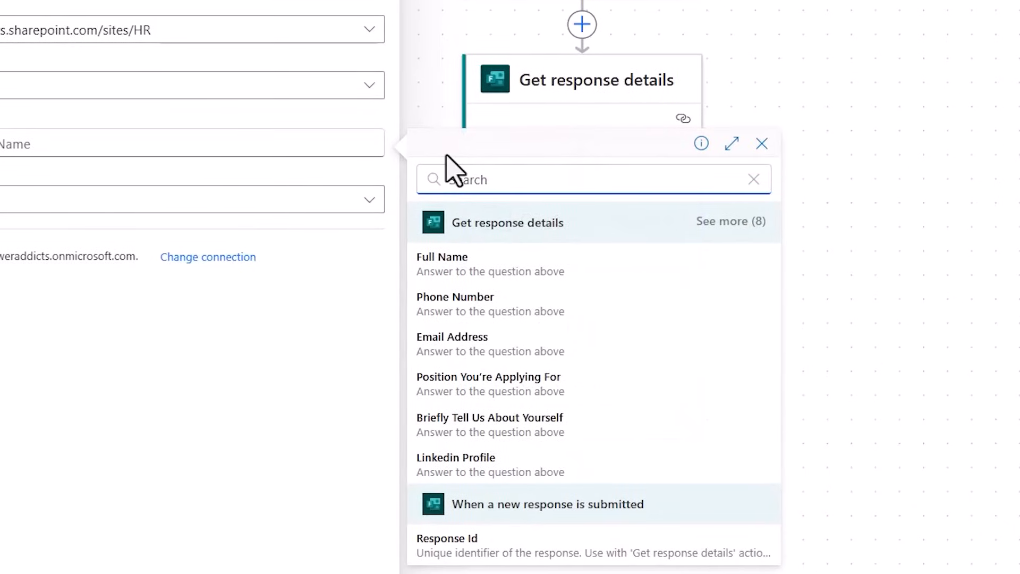
pyautogui.click(484, 260)
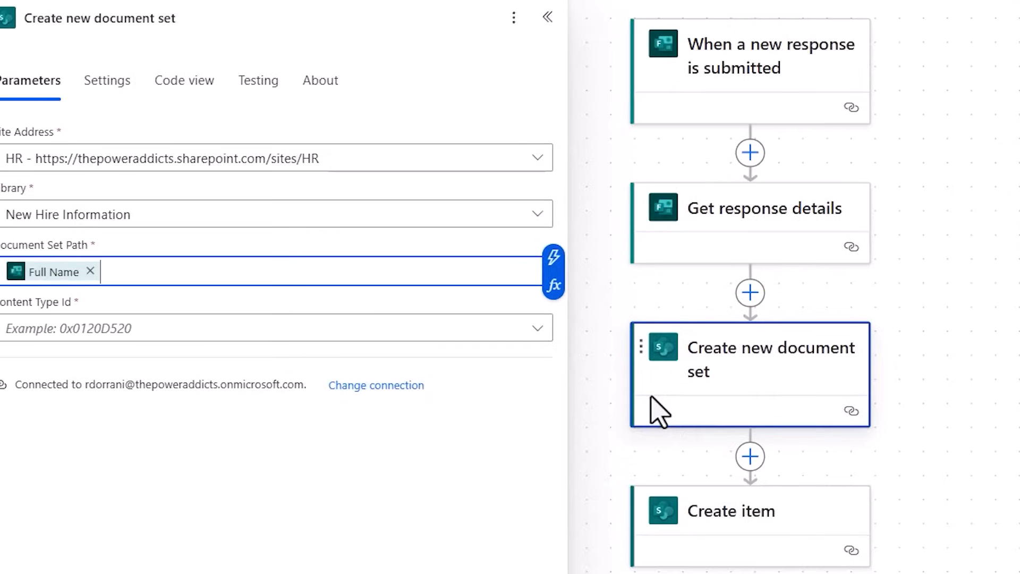
pyautogui.write('_')
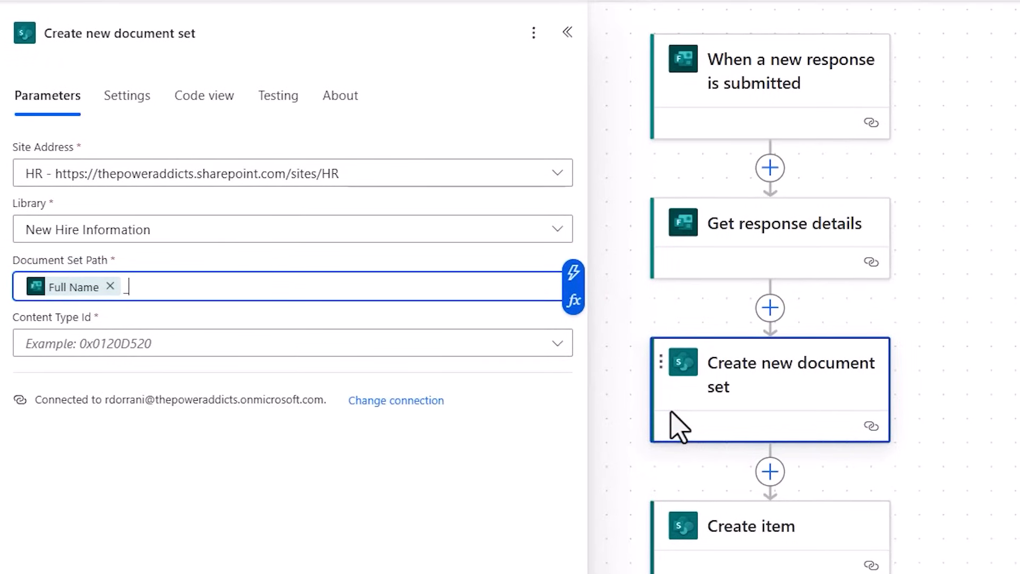
pyautogui.click(582, 303)
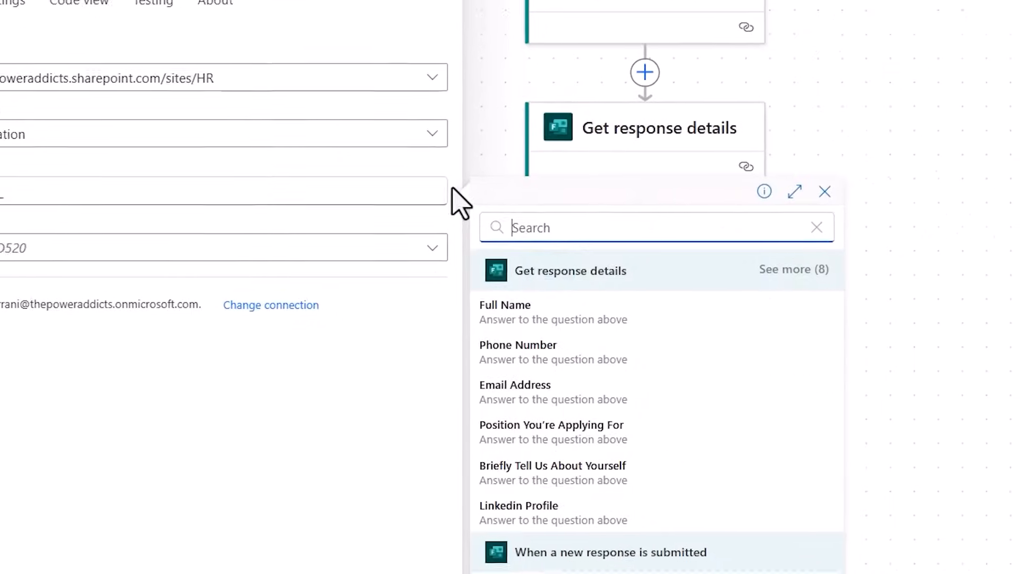
pyautogui.write('email')
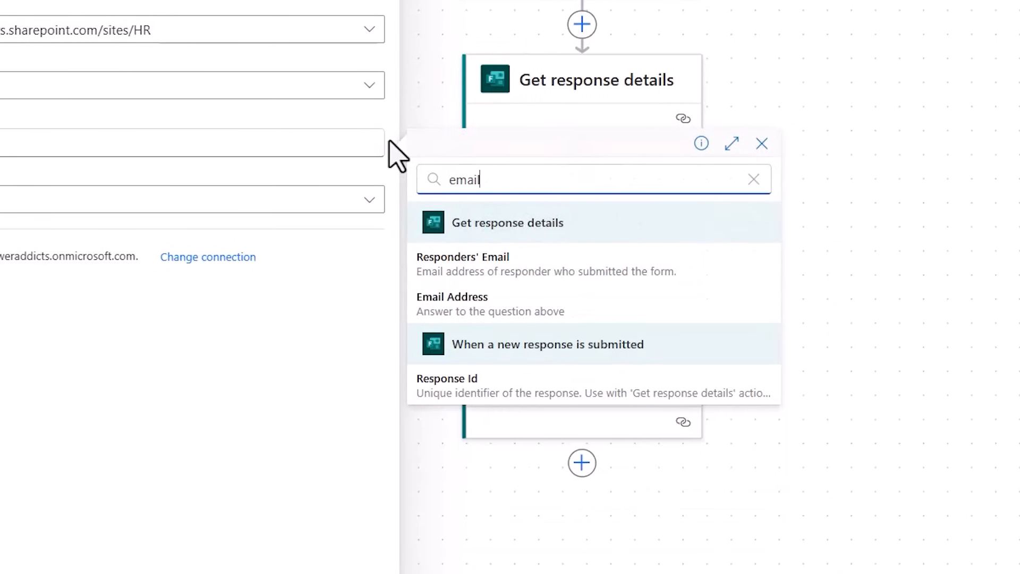
pyautogui.click(513, 322)
pyautogui.click(302, 487)
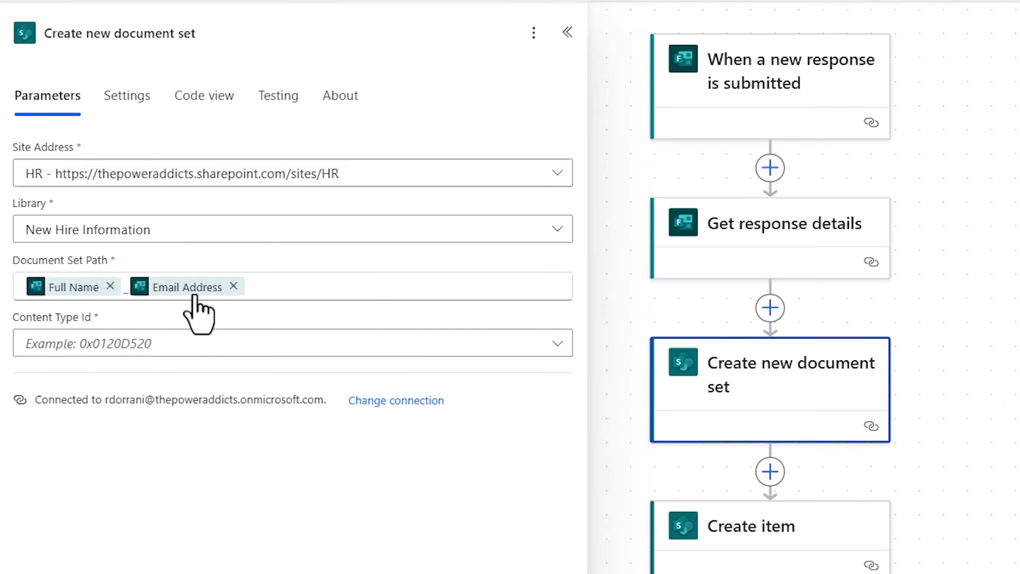
# Set the document set action's Content Type Id to New Hire and show all its advanced parameters.
pyautogui.click(169, 355)
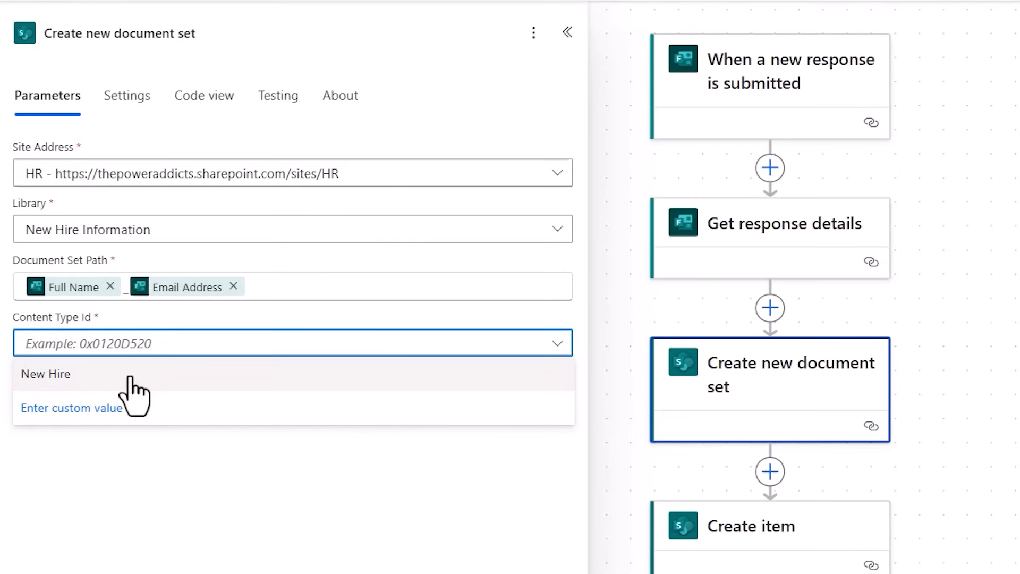
pyautogui.click(130, 377)
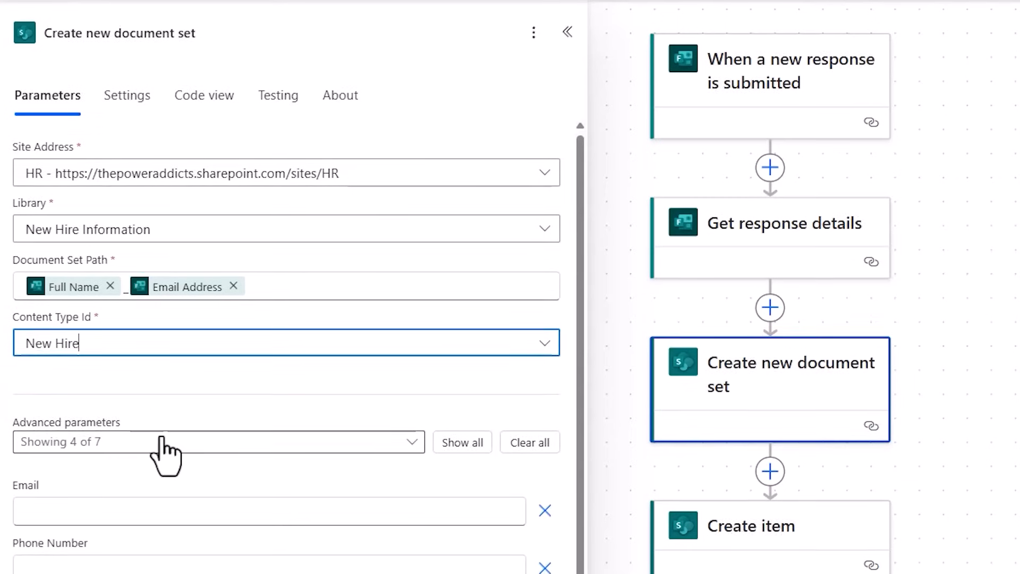
pyautogui.click(460, 254)
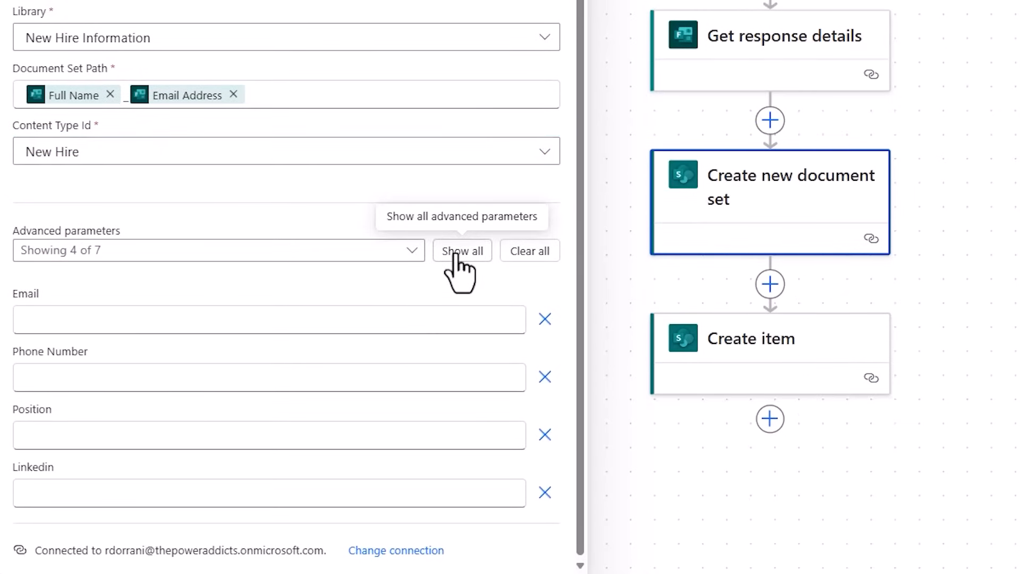
pyautogui.scroll(-3, 357, 311)
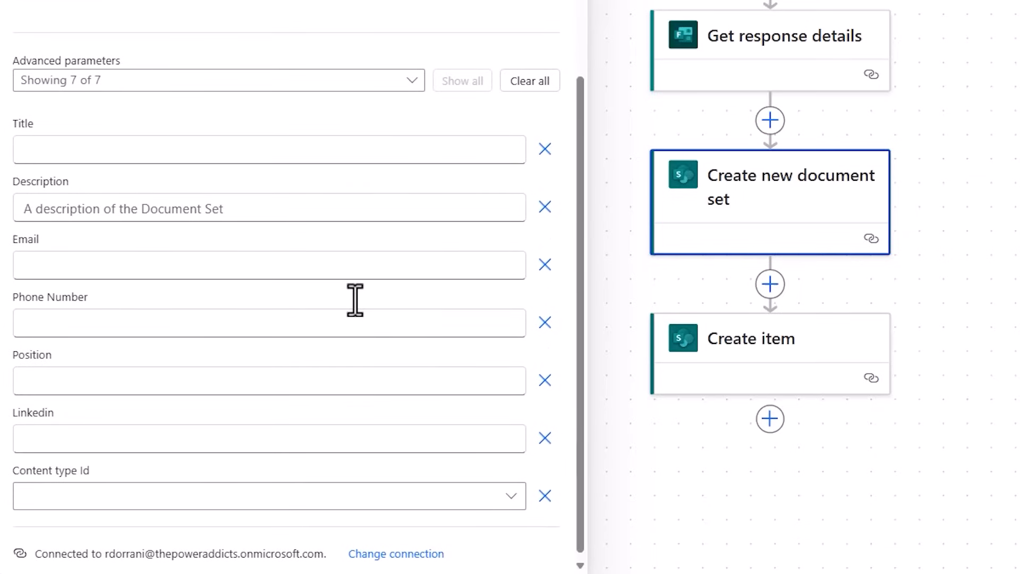
# Set the document set's Title to the form's Full Name answer and its Description to the Briefly Tell Us About Yourself answer.
pyautogui.click(71, 155)
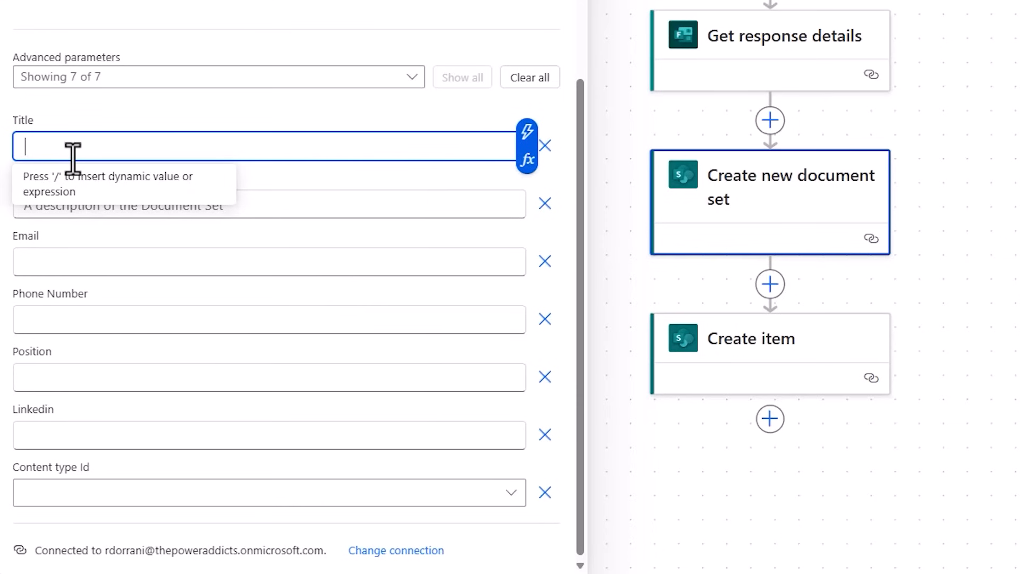
pyautogui.click(528, 132)
pyautogui.click(616, 273)
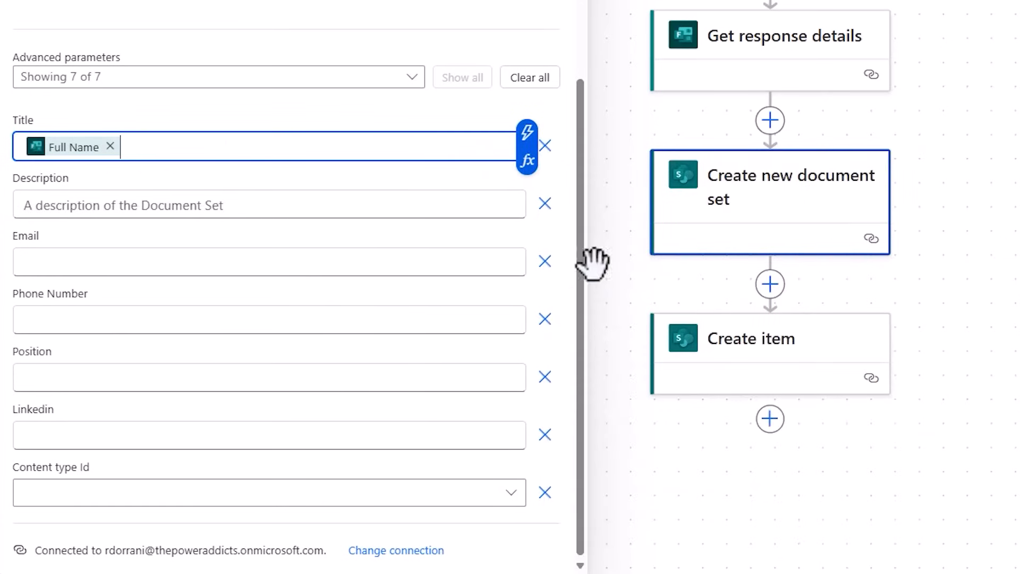
pyautogui.click(194, 210)
pyautogui.click(527, 191)
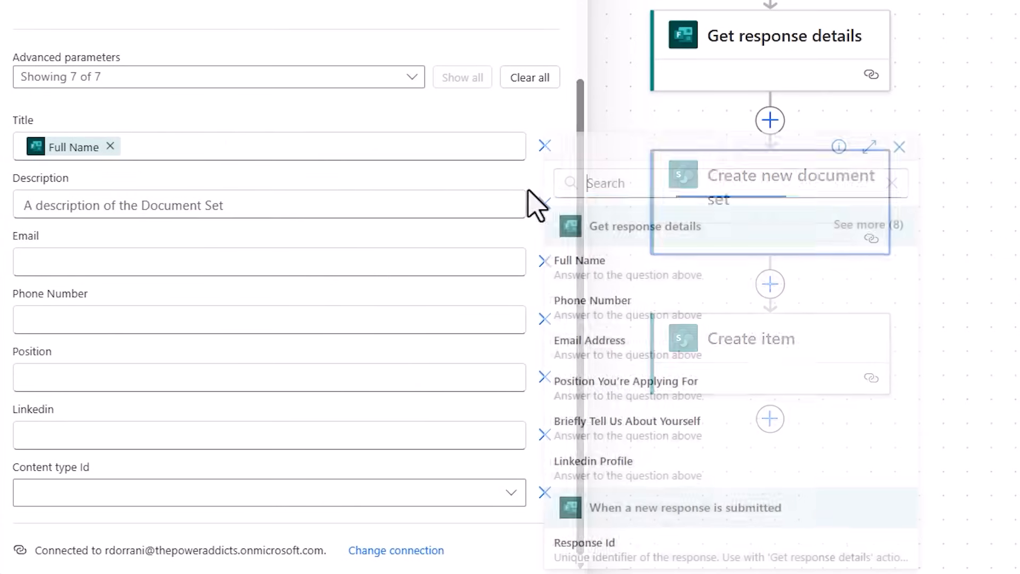
pyautogui.click(627, 427)
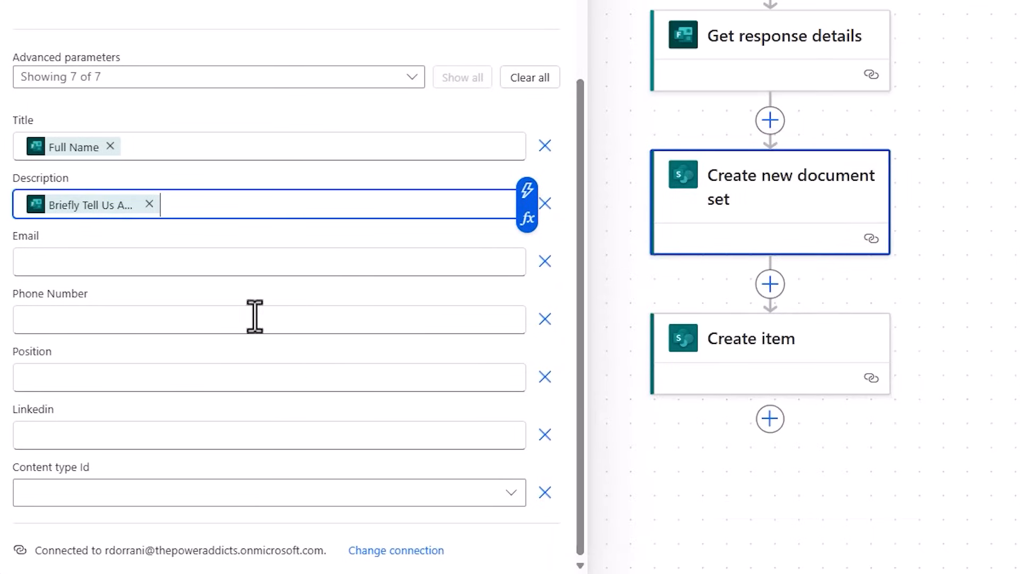
# Fill the document set's Email, Phone Number, Position and Linkedin with the form's Email Address, Phone Number, Position You're Applying For and Linkedin Profile answers.
pyautogui.click(140, 262)
pyautogui.click(527, 248)
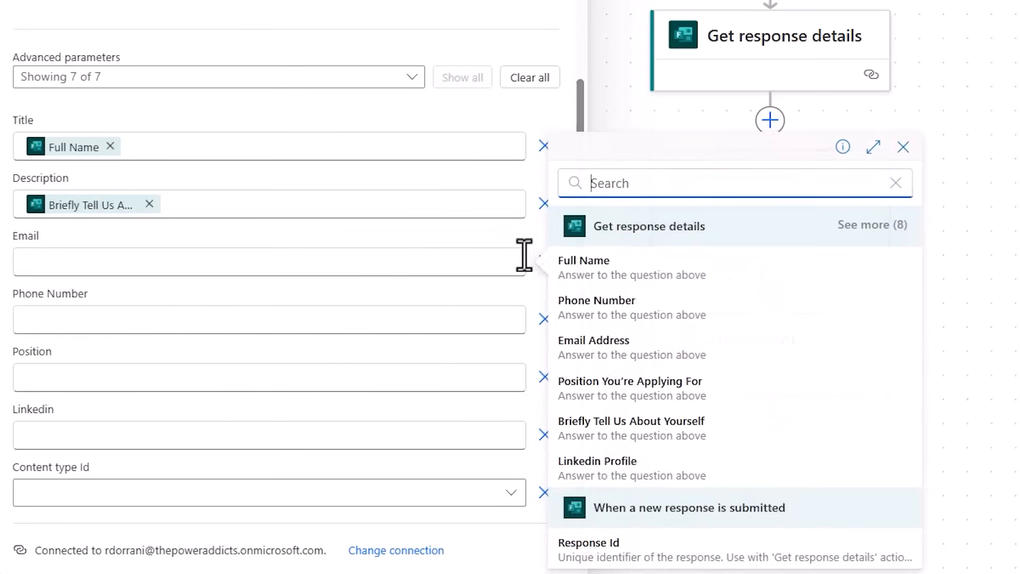
pyautogui.click(611, 348)
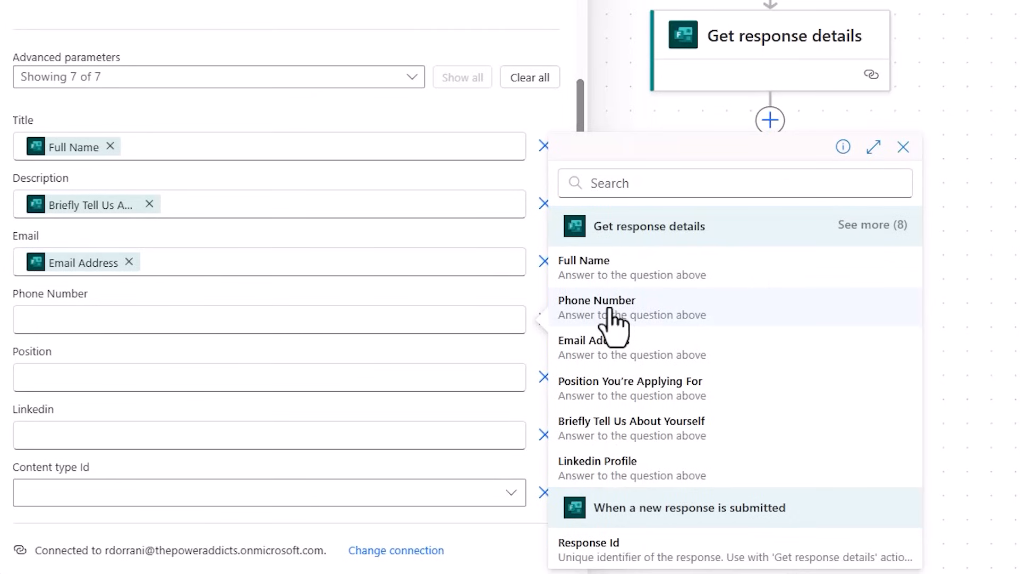
pyautogui.click(614, 314)
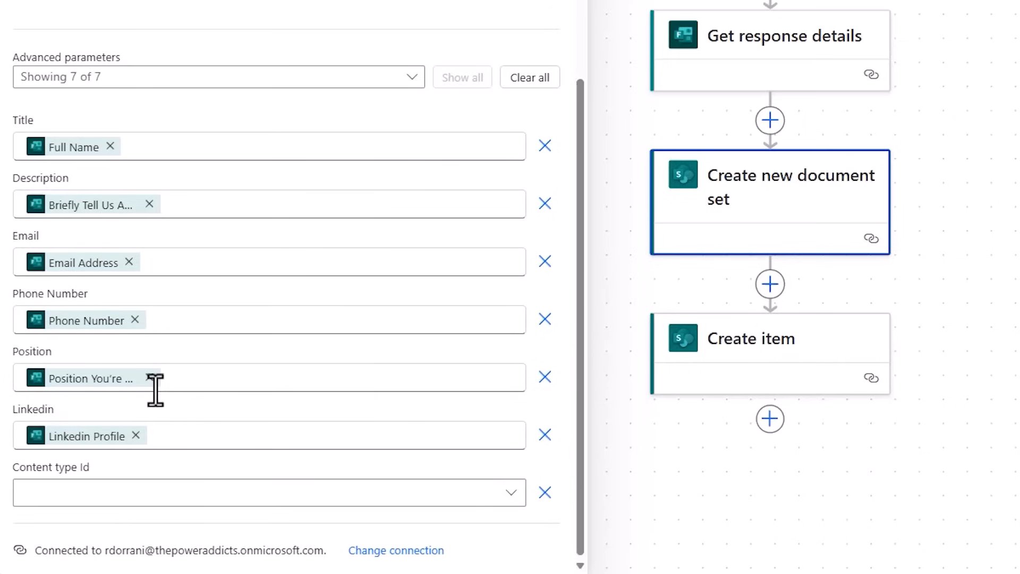
# Insert the SharePoint action Grant access to an item or a folder between Create new document set and Create item.
pyautogui.click(771, 284)
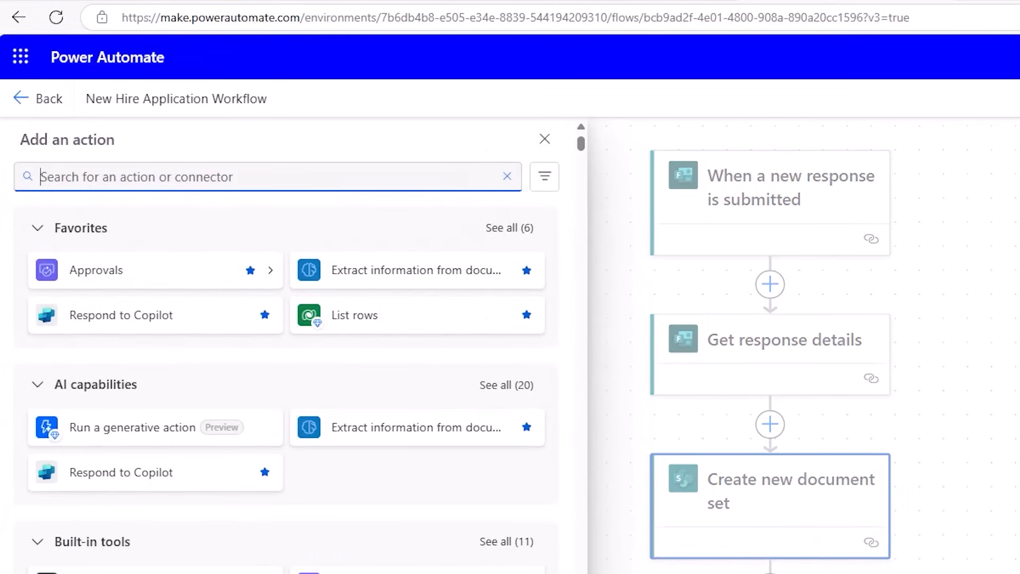
pyautogui.write('grant access')
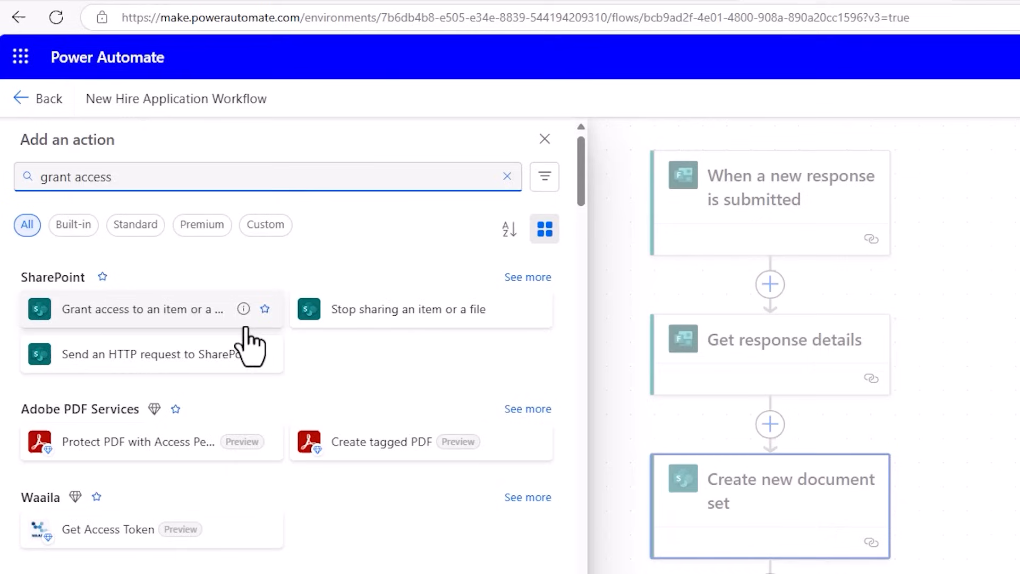
pyautogui.click(199, 319)
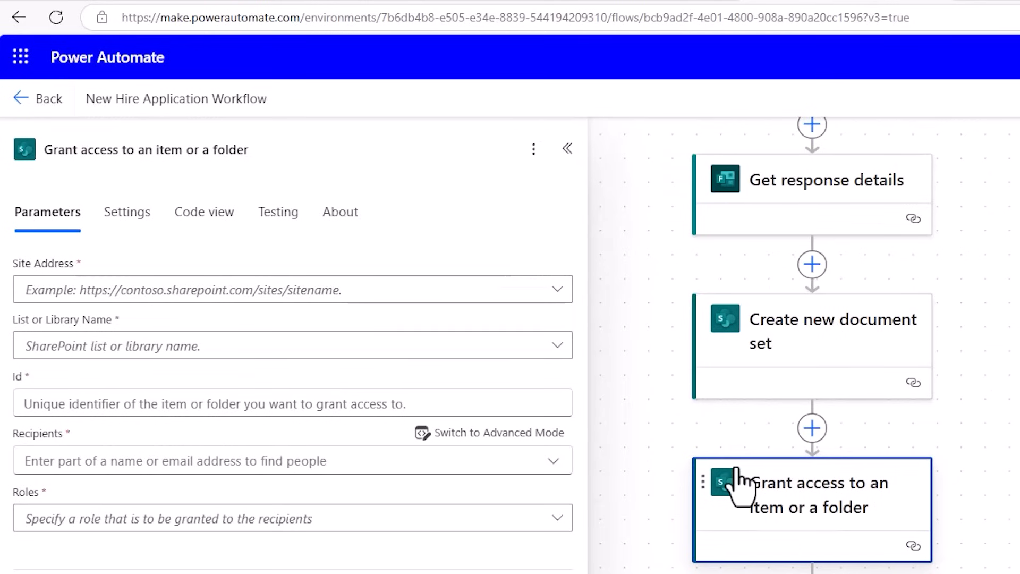
# Point the grant access action to the HR site's New Hire Information library, with the ID from Create new document set as its Id.
pyautogui.click(214, 350)
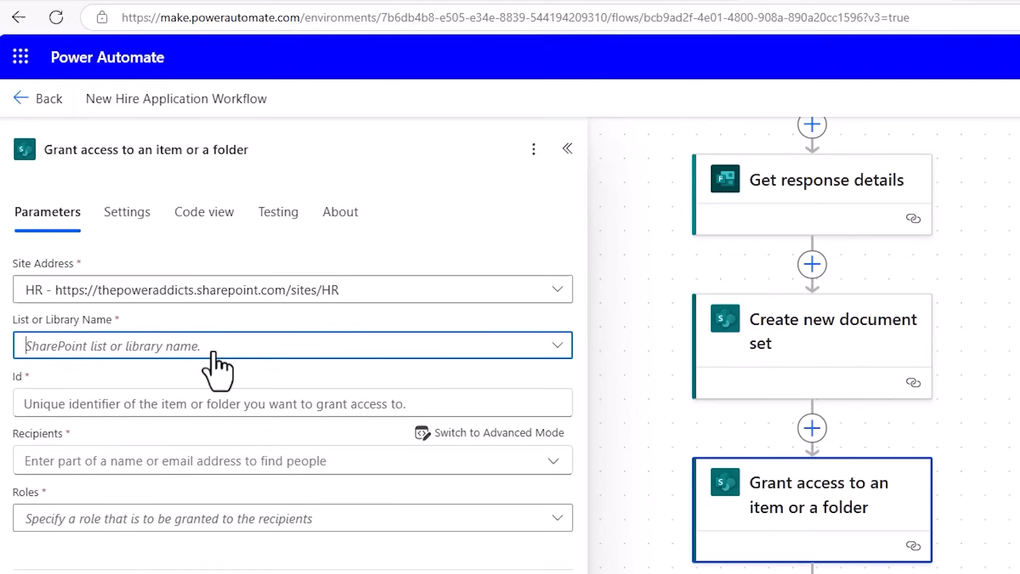
pyautogui.click(112, 378)
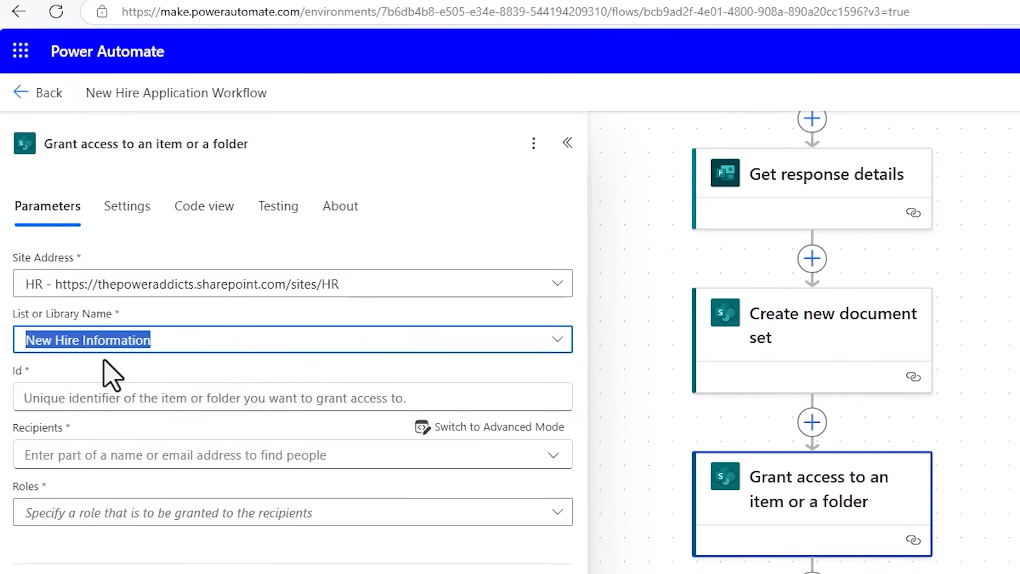
pyautogui.click(109, 401)
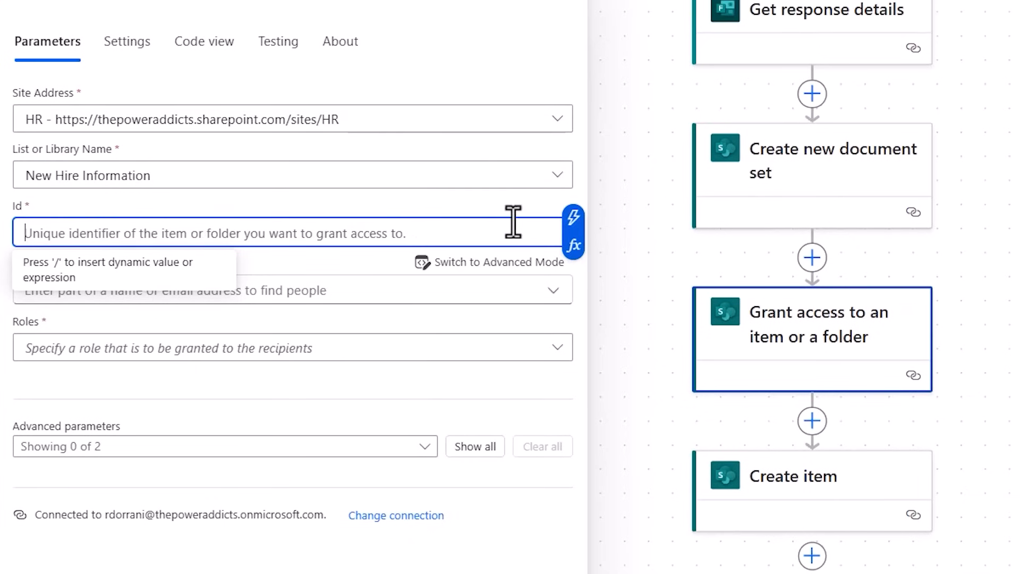
pyautogui.click(573, 220)
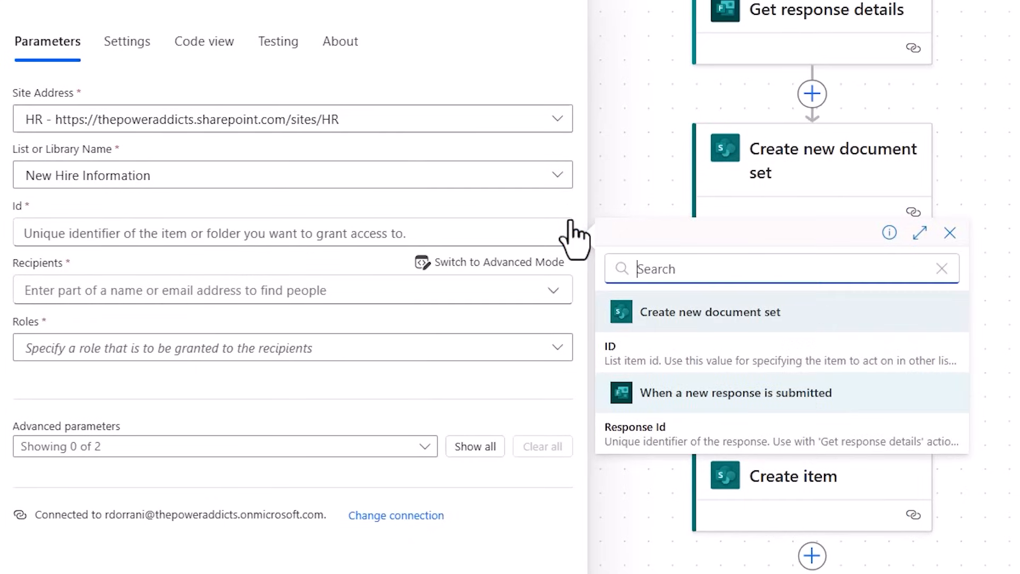
pyautogui.click(628, 361)
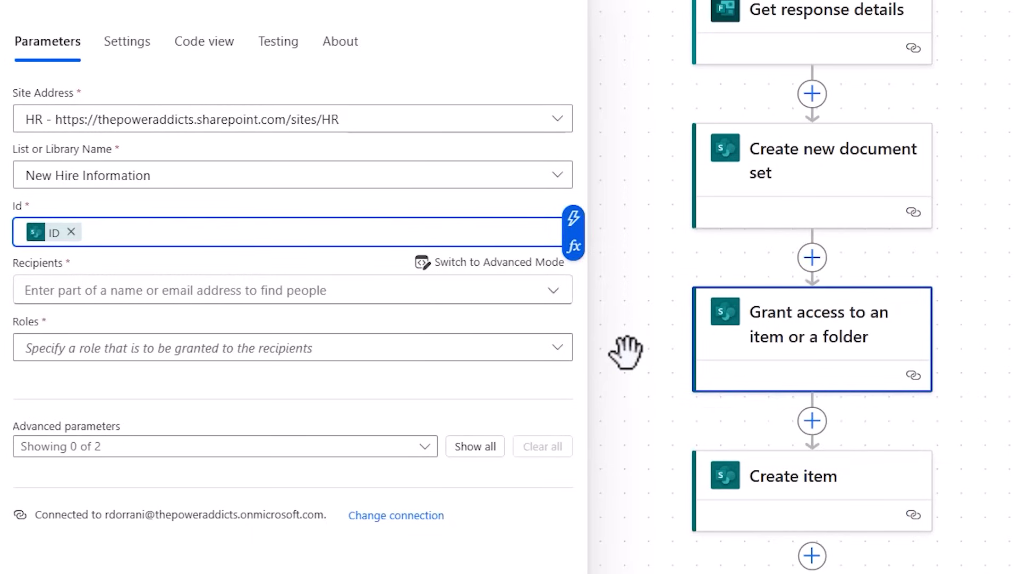
# Set the grant access Recipients, in advanced mode, to the form's Email Address answer and give them the Can edit role.
pyautogui.click(239, 299)
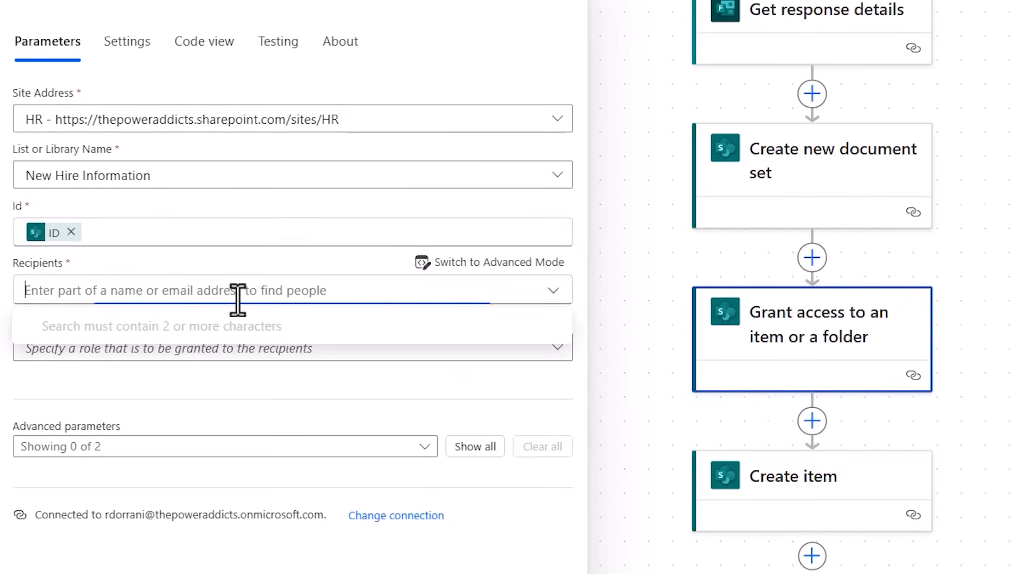
pyautogui.click(441, 264)
pyautogui.click(413, 291)
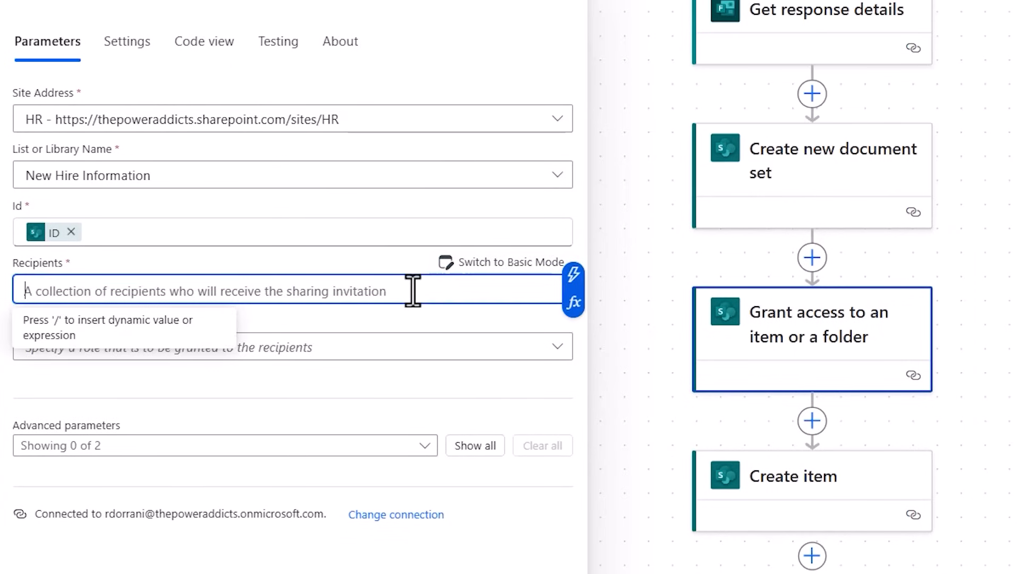
pyautogui.click(572, 276)
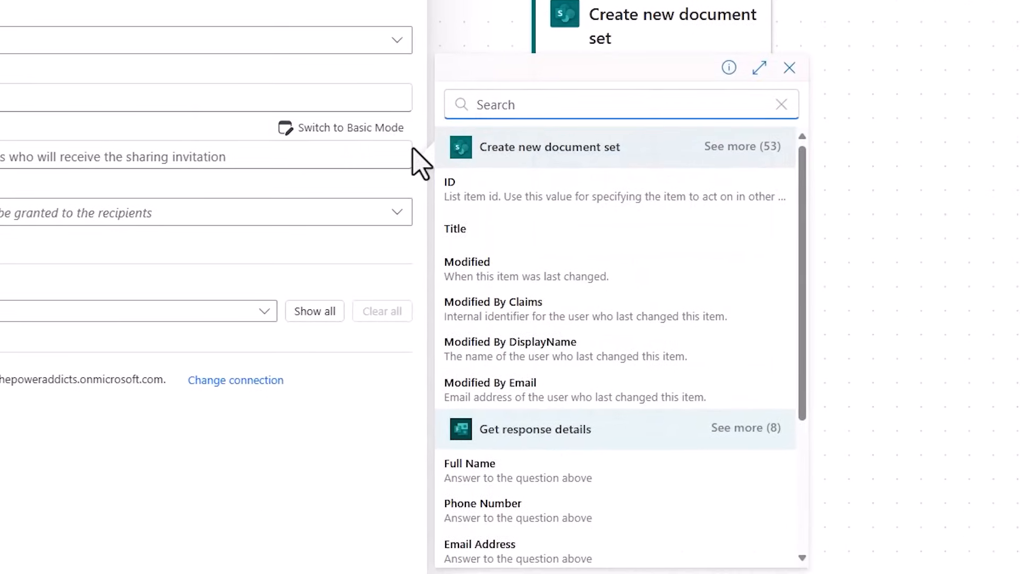
pyautogui.write('email')
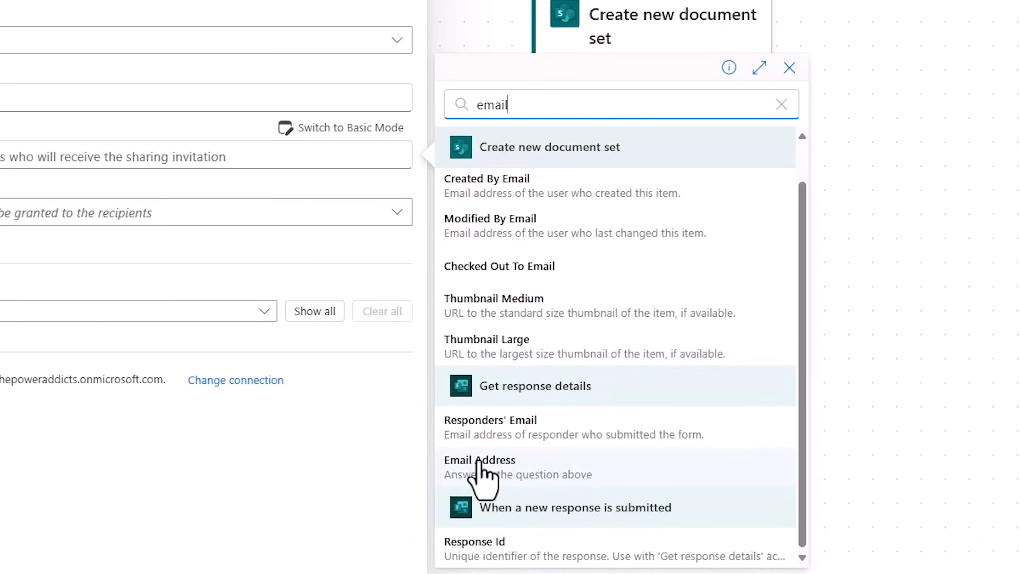
pyautogui.click(480, 468)
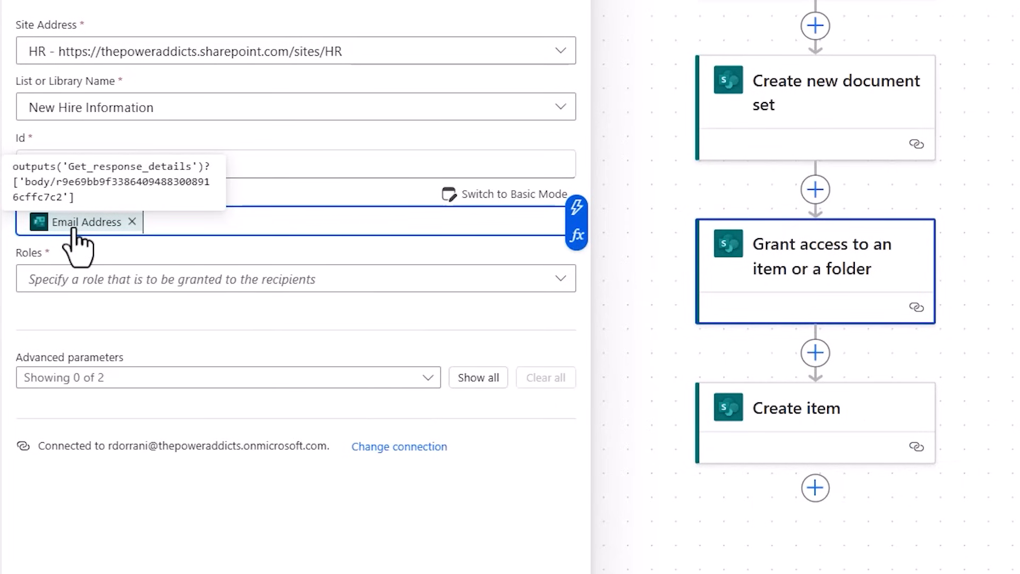
pyautogui.click(101, 280)
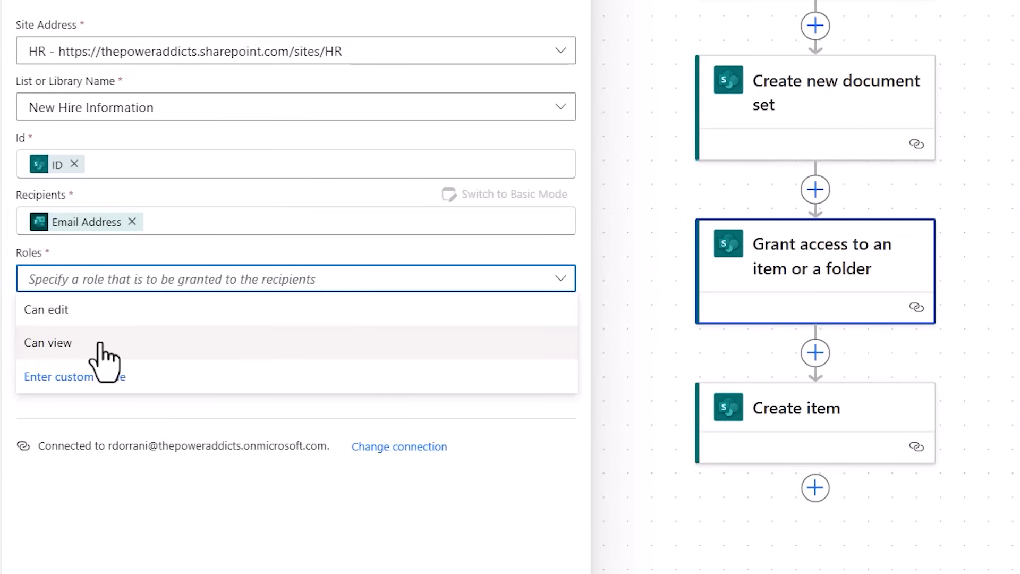
pyautogui.click(85, 318)
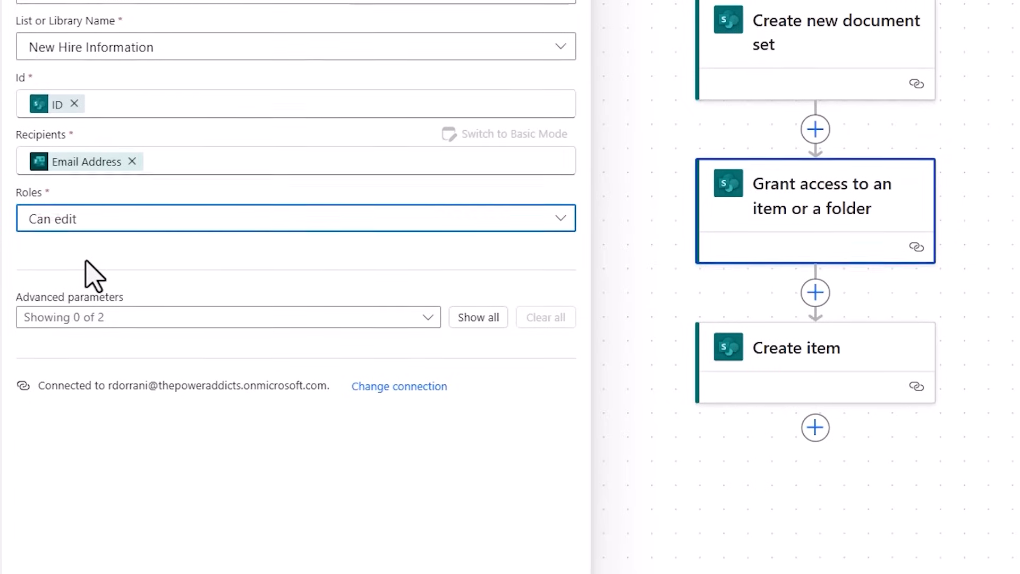
# Add the sharing message "Please upload your supporting documents (resume, certificates etc.) for the application" and set Notify Recipients to Yes.
pyautogui.click(465, 372)
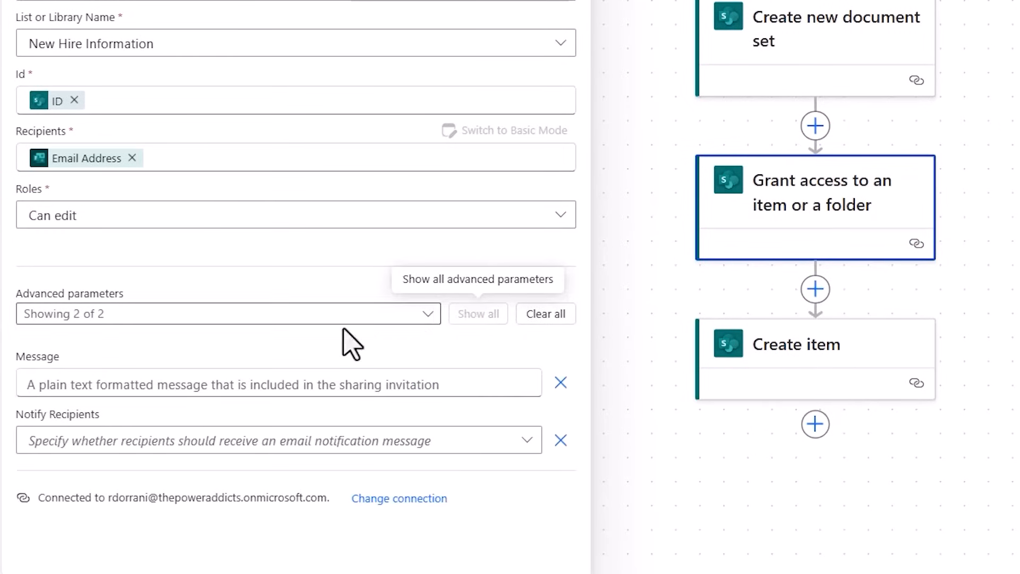
pyautogui.click(130, 385)
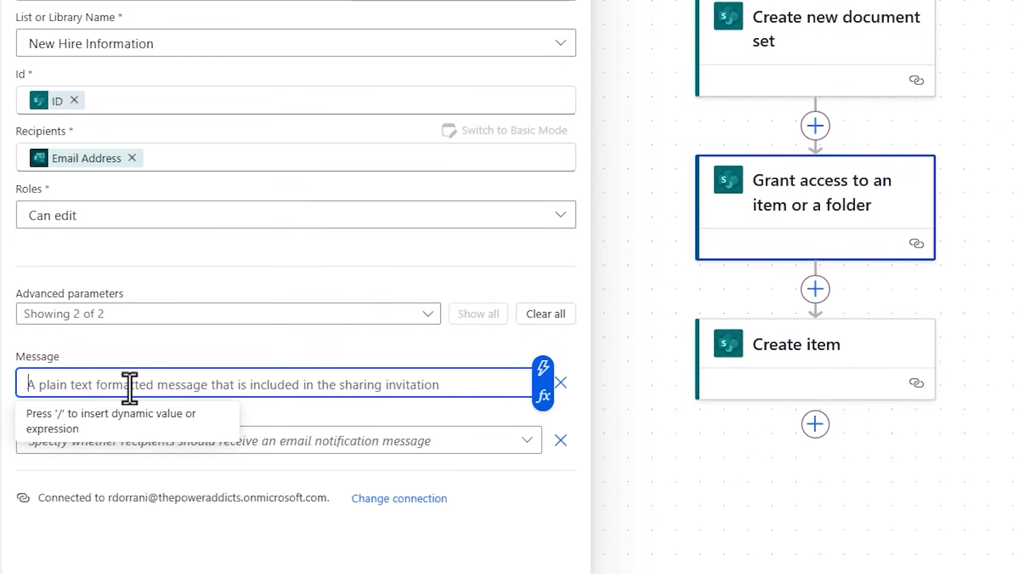
pyautogui.write('Pl')
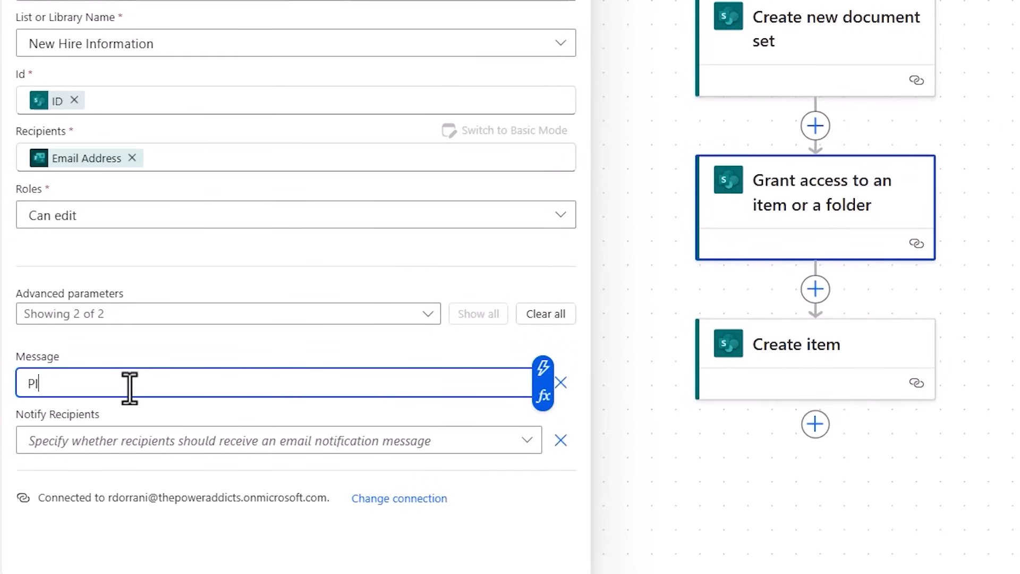
pyautogui.write('ease upload your ')
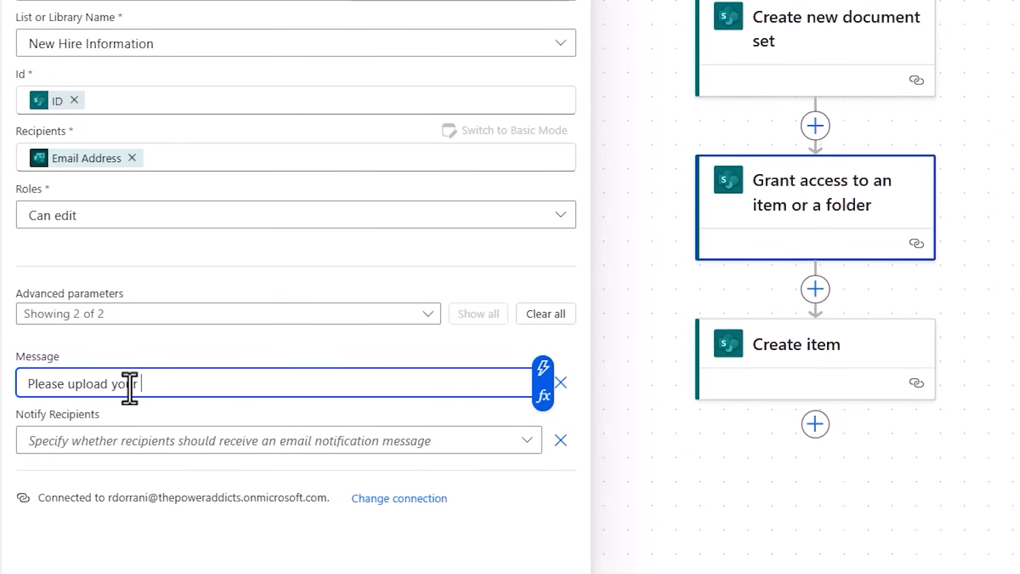
pyautogui.write('supporting documents (resume, certificates etc.) for the application')
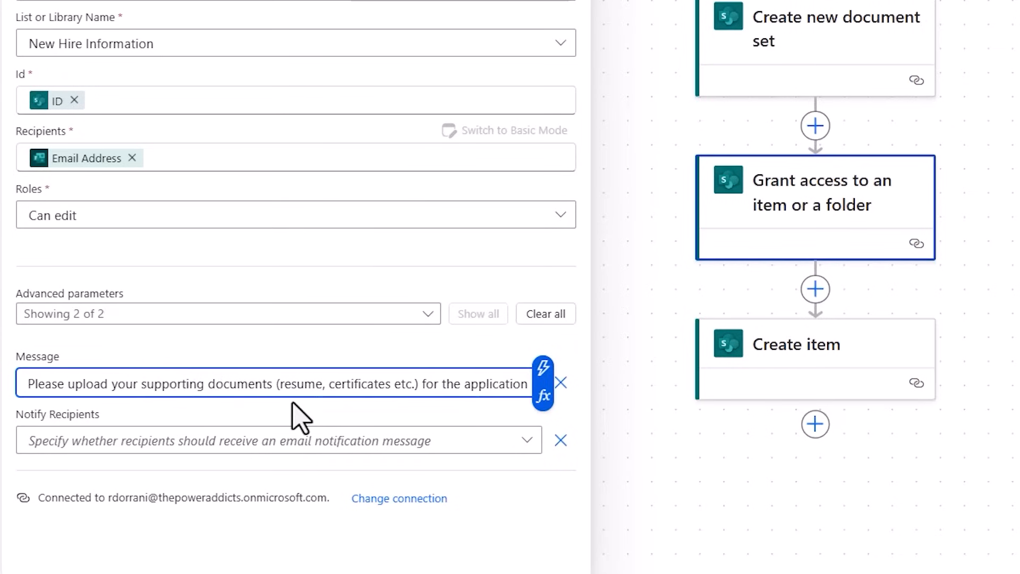
pyautogui.click(176, 455)
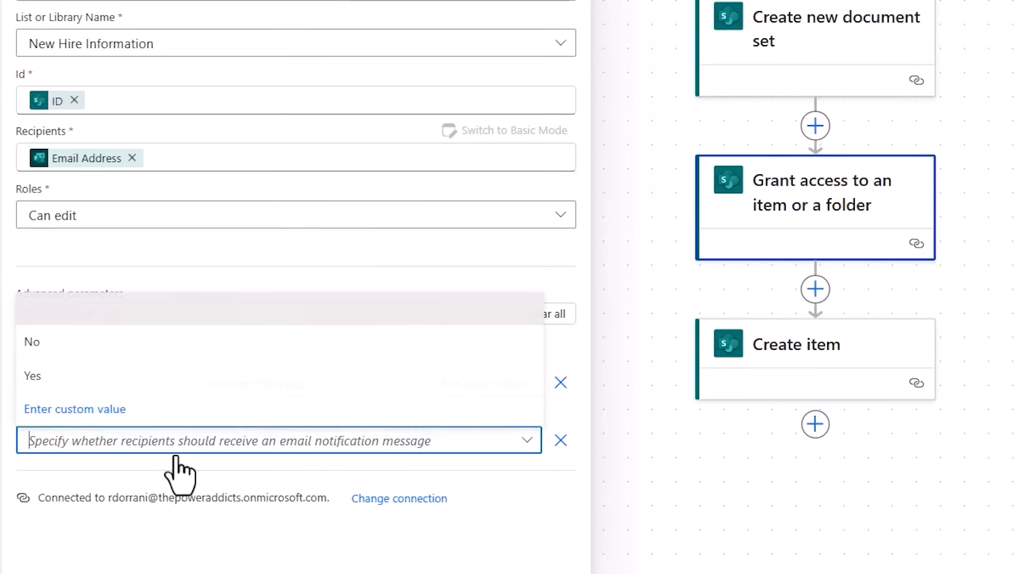
pyautogui.click(78, 383)
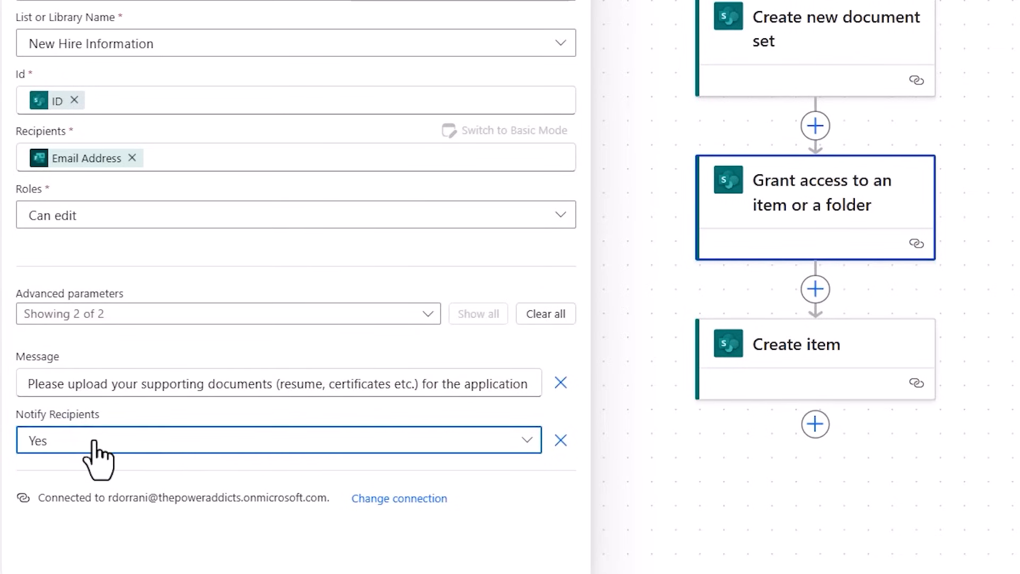
# Delete the Create item action from the end of the flow and save the flow.
pyautogui.click(829, 372)
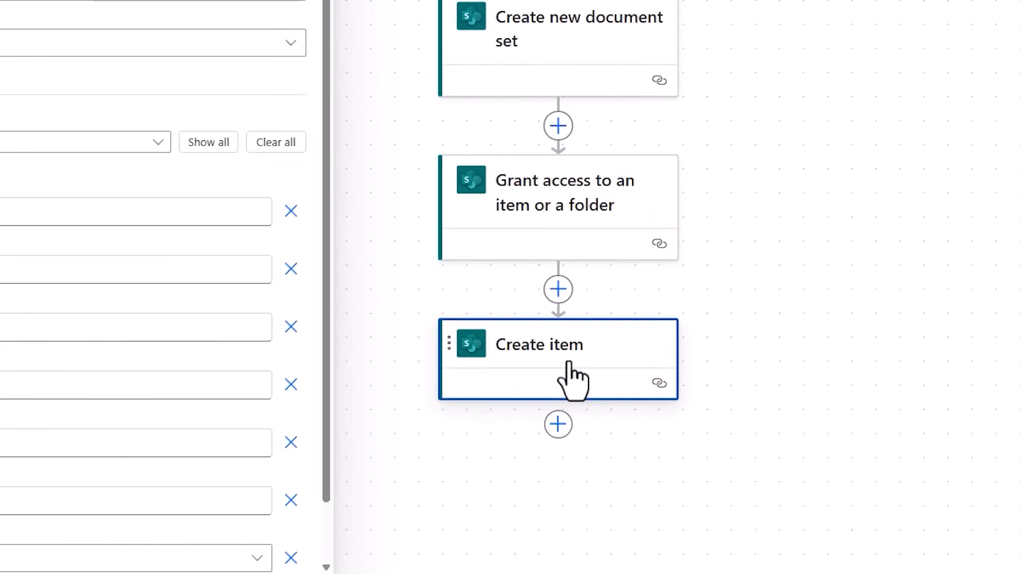
pyautogui.rightClick(569, 363)
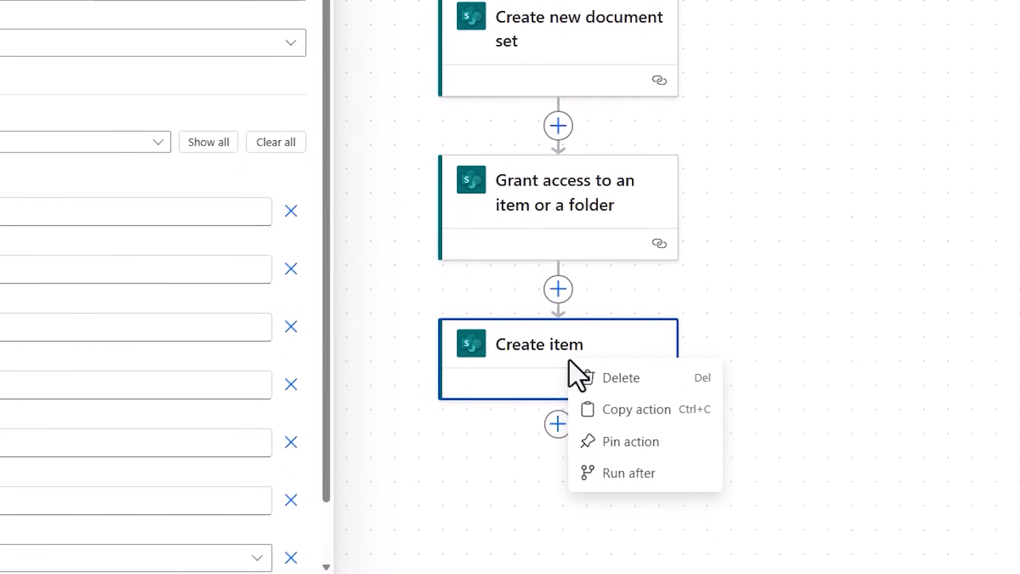
pyautogui.click(602, 377)
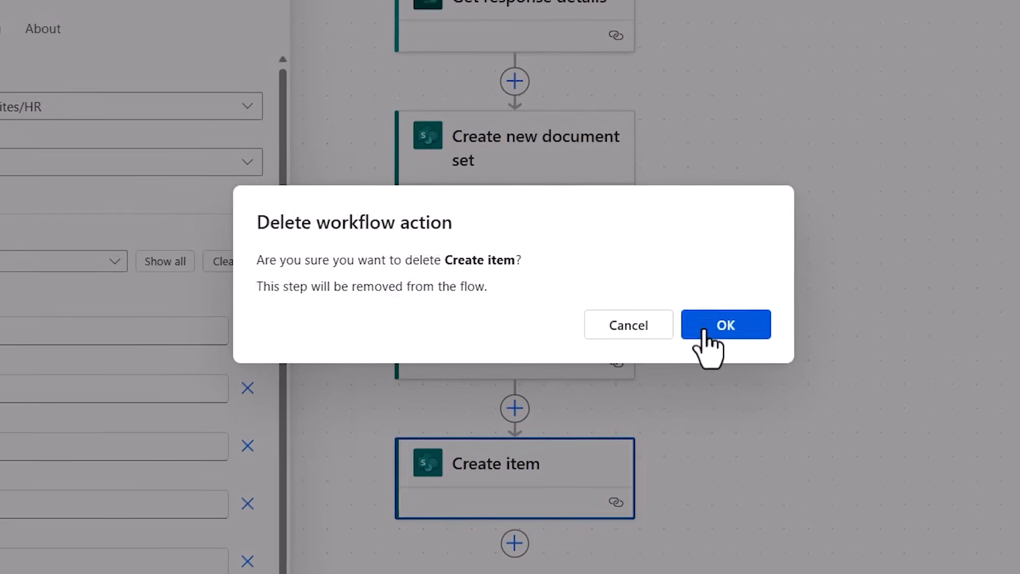
pyautogui.click(706, 328)
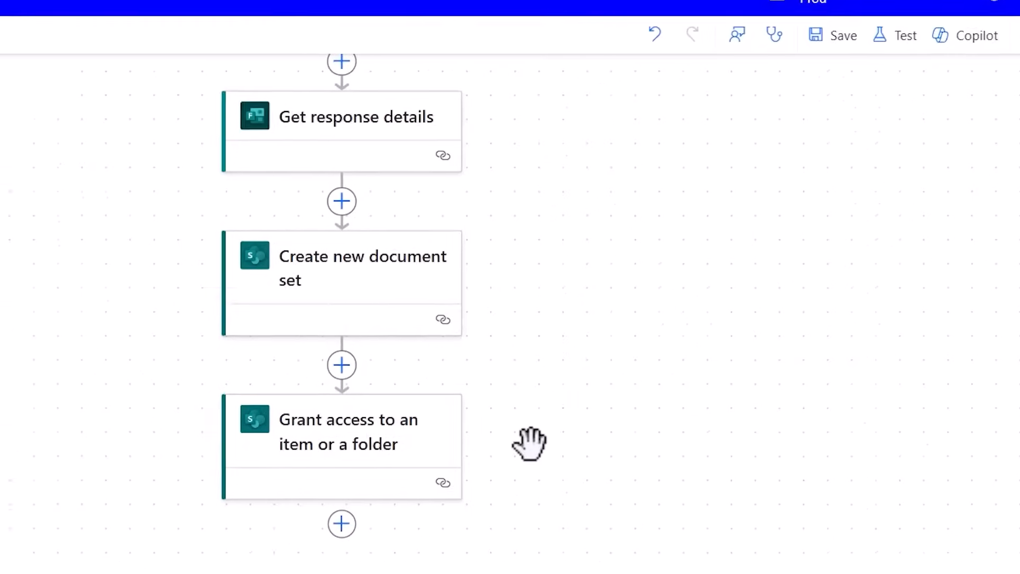
pyautogui.click(715, 125)
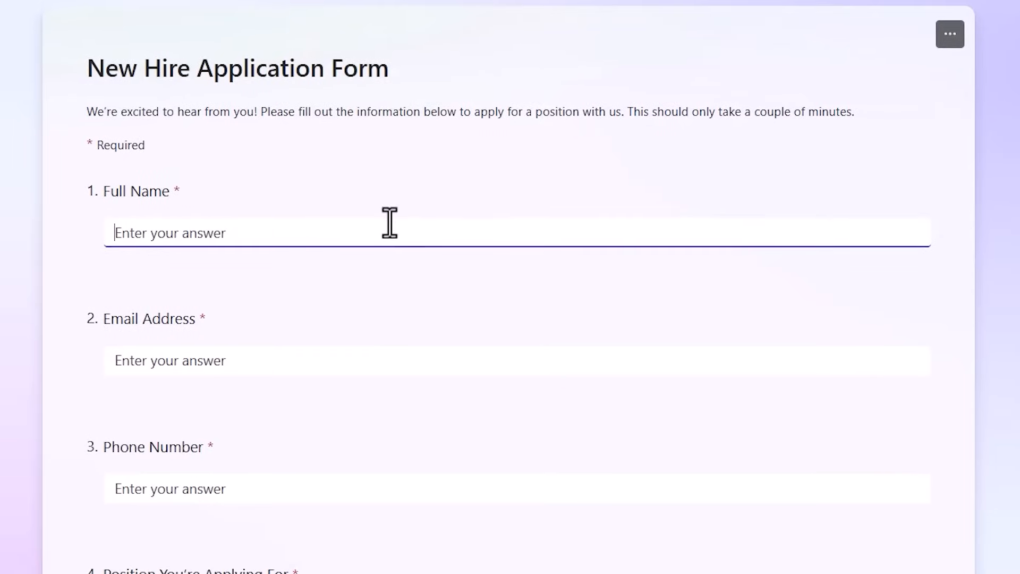
# In the Microsoft Forms New Hire Application Form, enter the applicant's full name, email address and phone number.
pyautogui.write('Reza Dorrani')
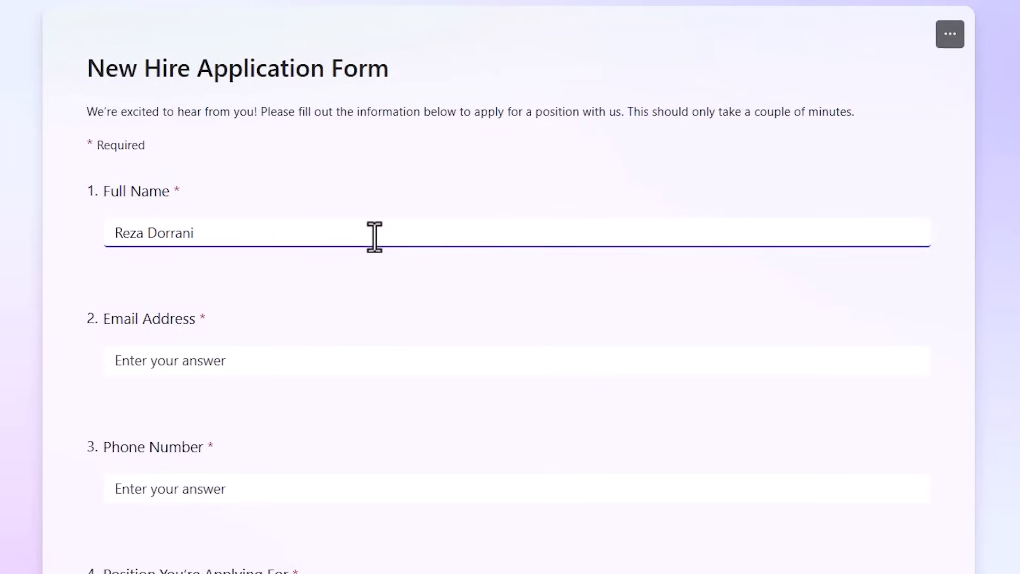
pyautogui.click(250, 354)
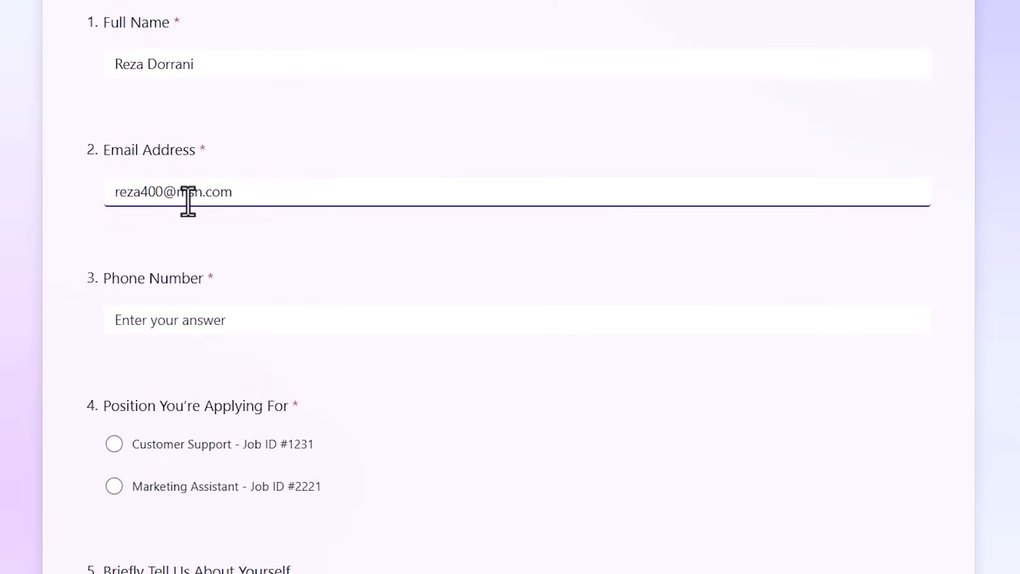
pyautogui.click(175, 300)
pyautogui.write('5454545')
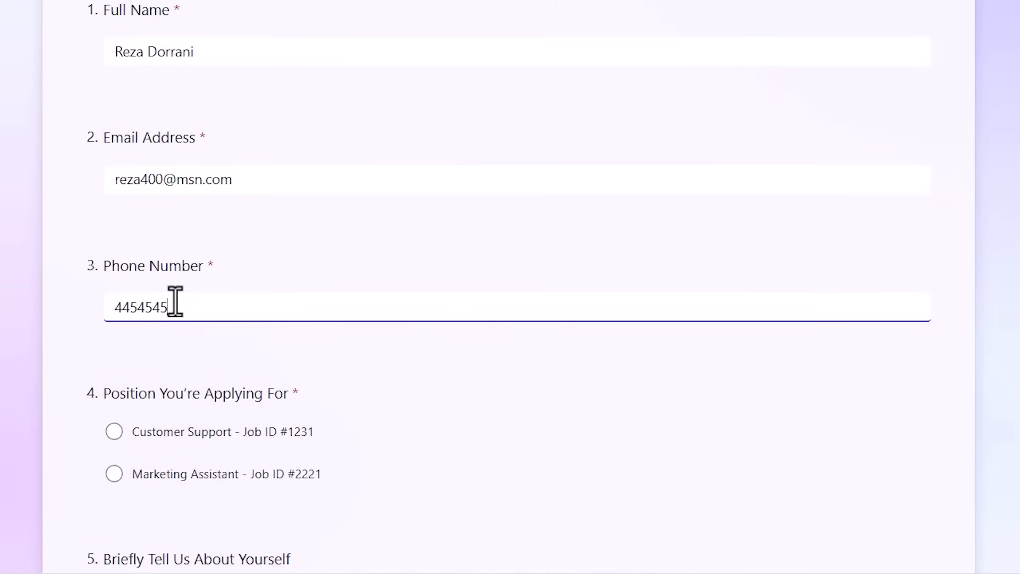
# Choose Marketing Assistant - Job ID #2221, enter "YouTuber" as the self-description plus the applicant's LinkedIn profile URL, and submit the form.
pyautogui.scroll(-5, 175, 303)
pyautogui.click(113, 236)
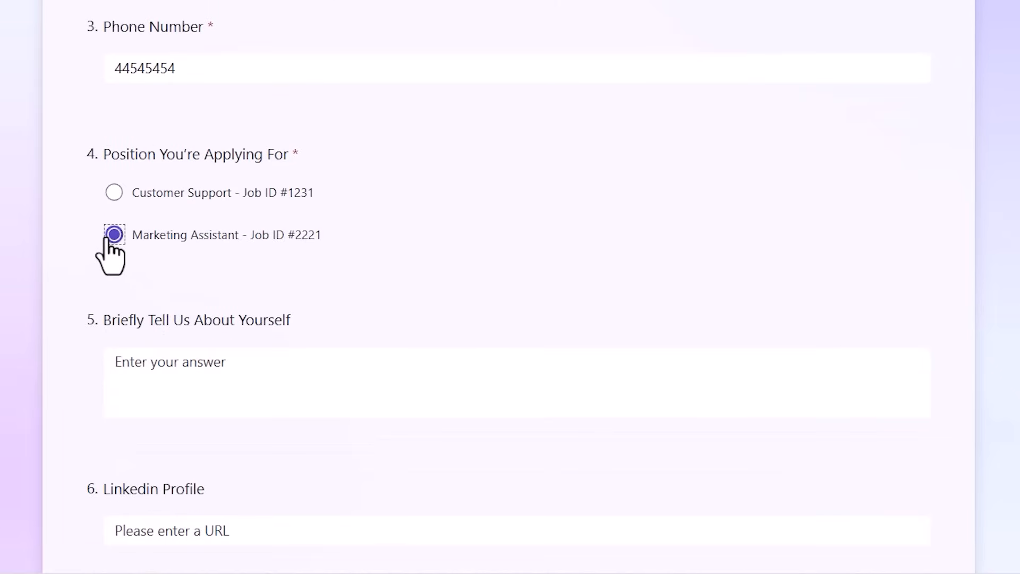
pyautogui.scroll(-3, 106, 239)
pyautogui.click(139, 214)
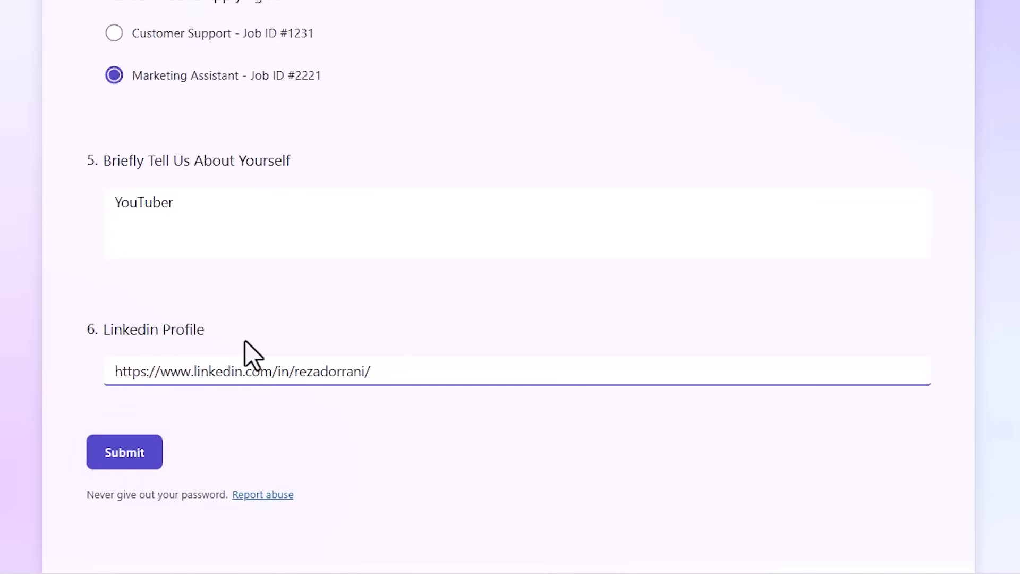
pyautogui.click(123, 461)
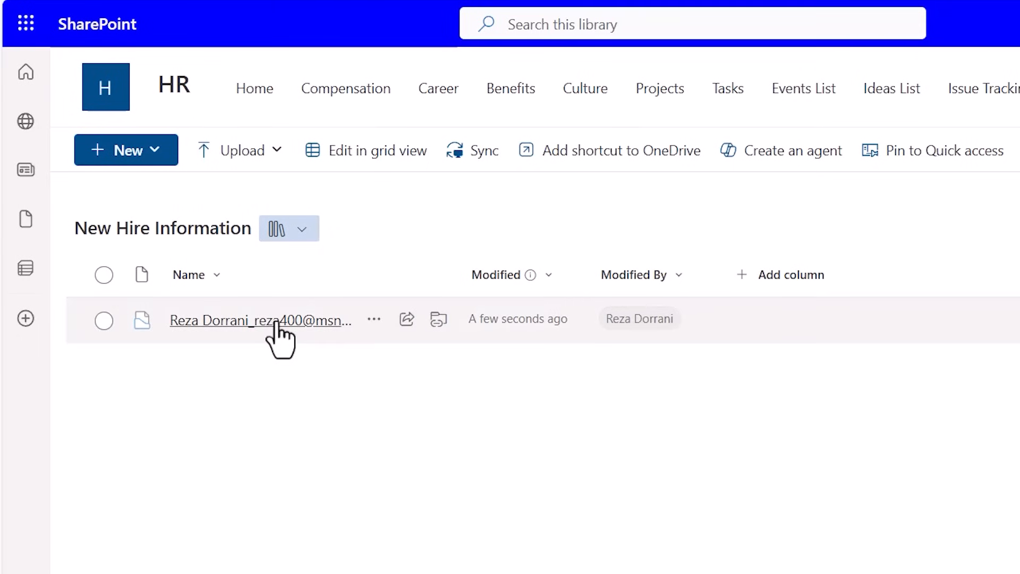
# In SharePoint's New Hire Information library, open the details of the applicant's document set and examine its properties.
pyautogui.click(374, 321)
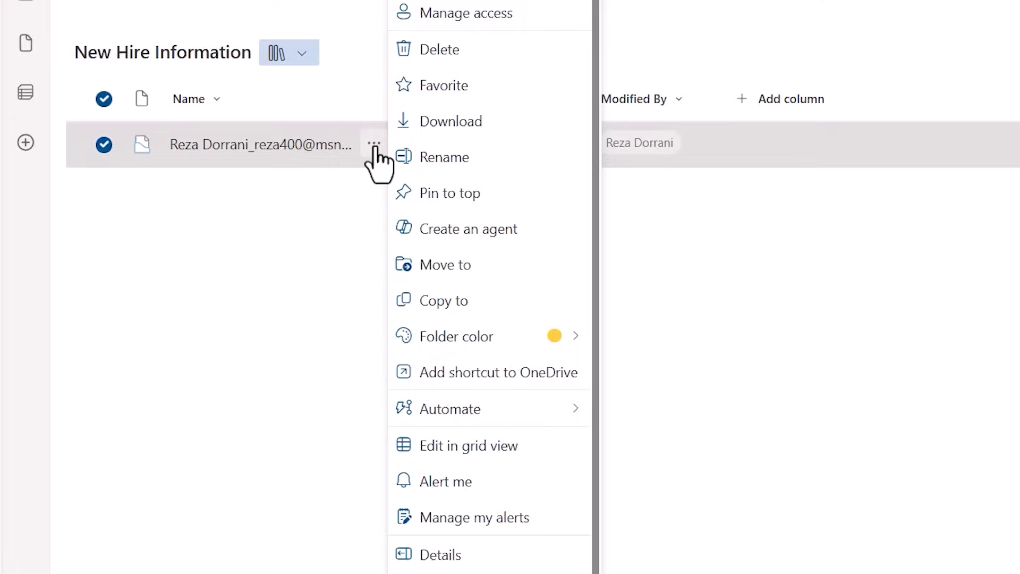
pyautogui.click(490, 515)
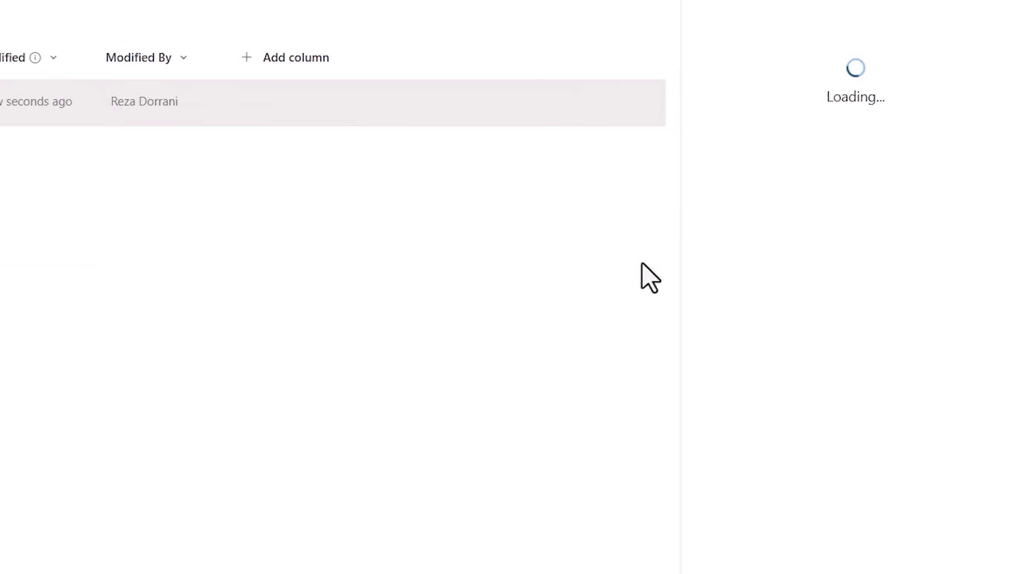
pyautogui.scroll(-5, 750, 331)
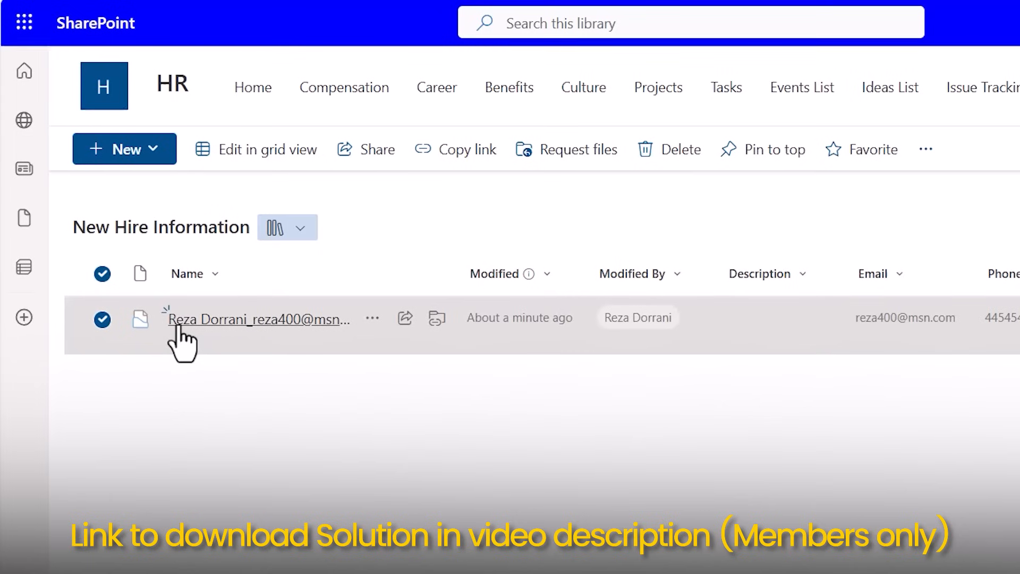
# Open Manage Access for the applicant's document set and examine who can use its sharing link.
pyautogui.click(372, 318)
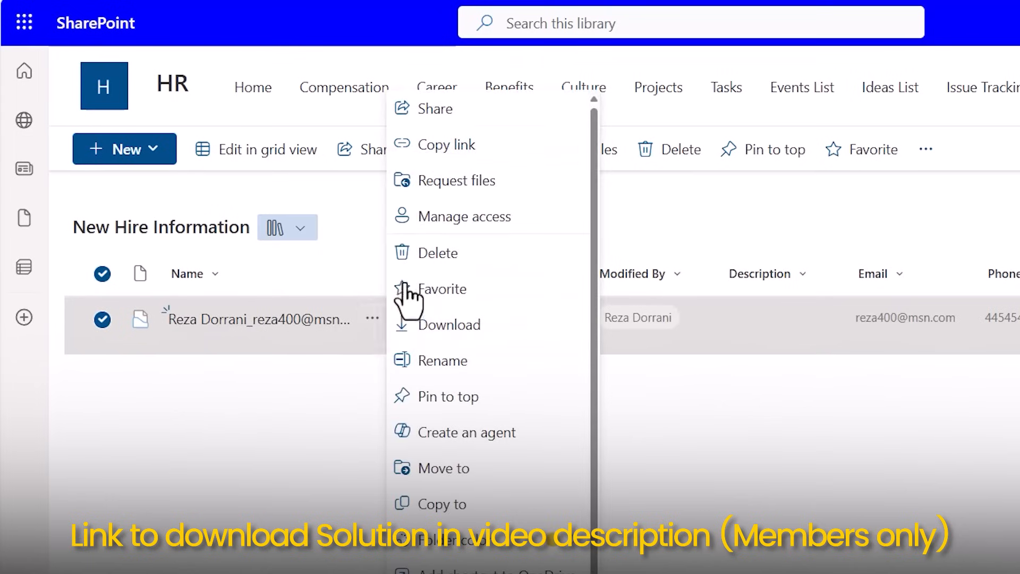
pyautogui.click(455, 234)
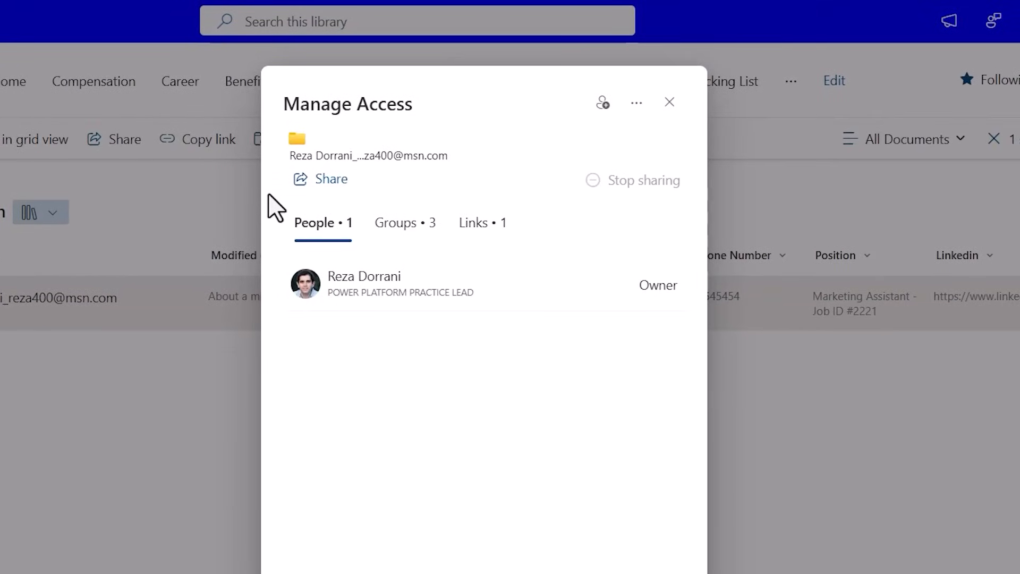
pyautogui.click(469, 227)
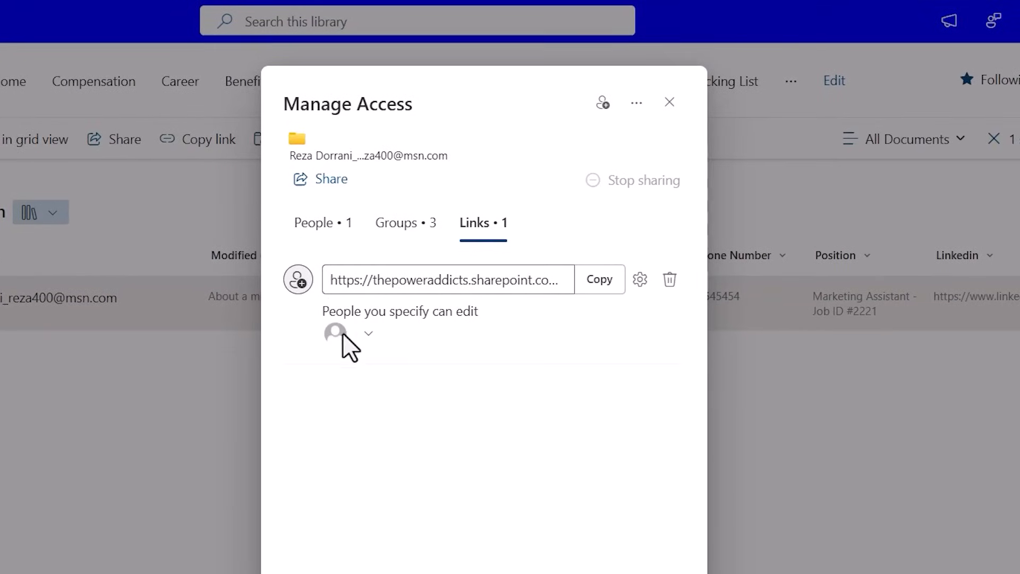
pyautogui.moveTo(342, 333)
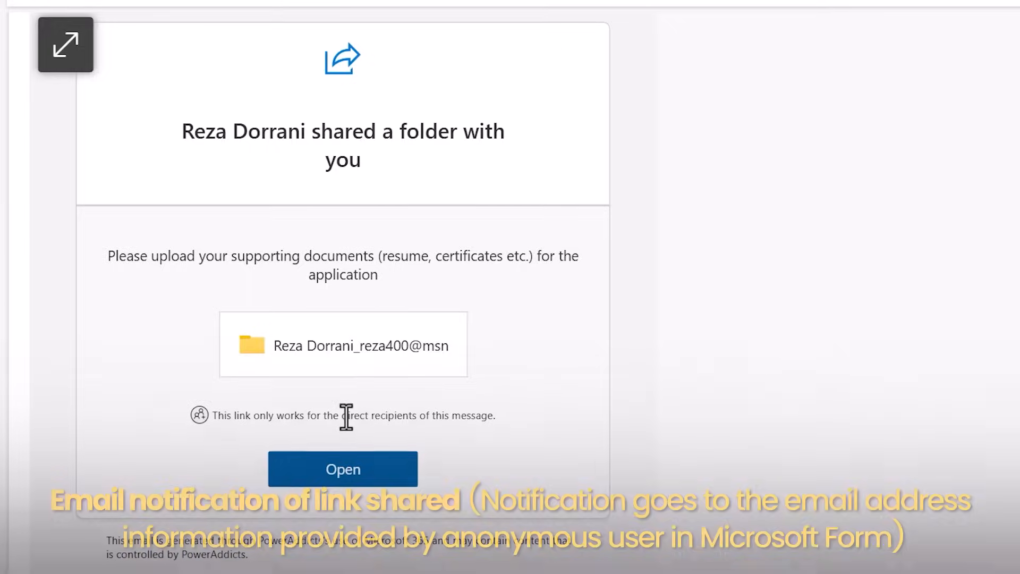
# Upload Certificate.pdf and Resume.docx to the folder shared in the notification email and return to the New Hire Information library.
pyautogui.click(351, 472)
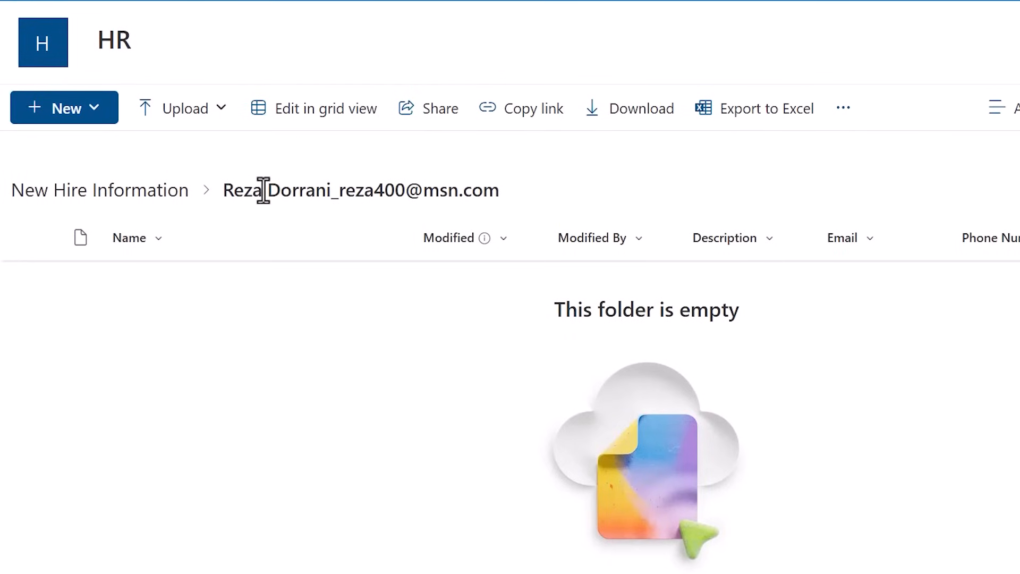
pyautogui.click(176, 108)
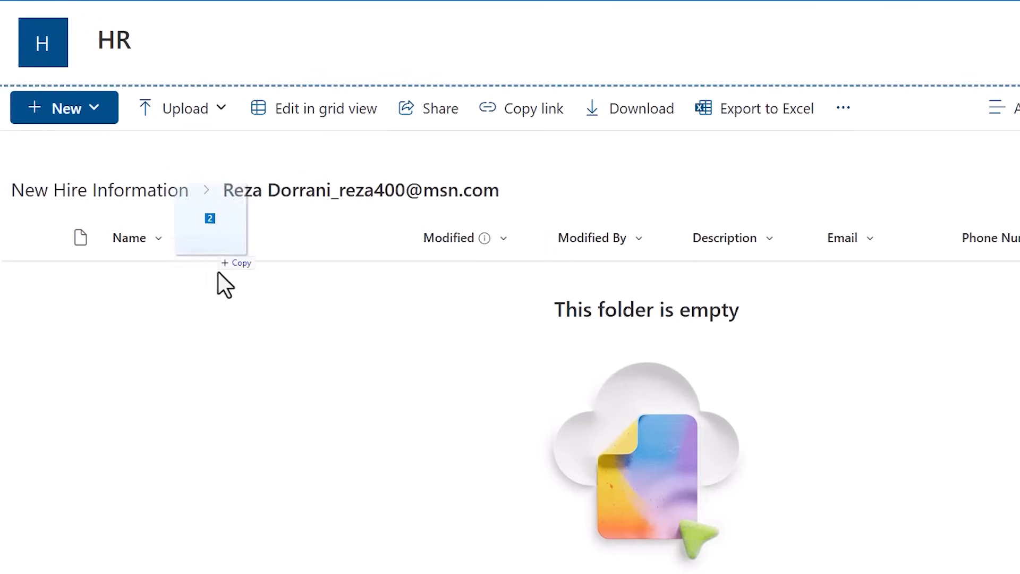
pyautogui.moveTo(217, 270); pyautogui.dragTo(225, 312)
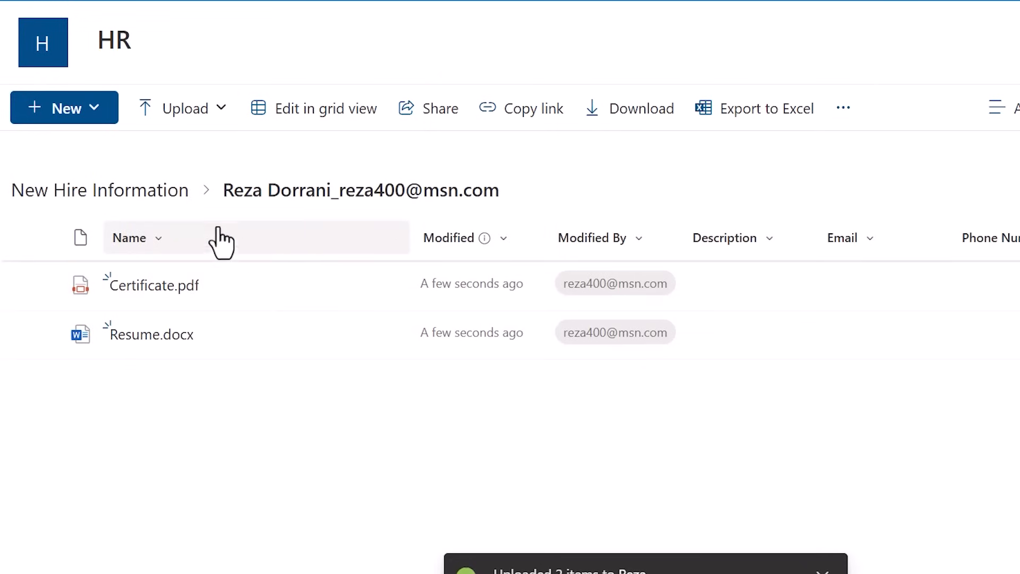
pyautogui.click(126, 190)
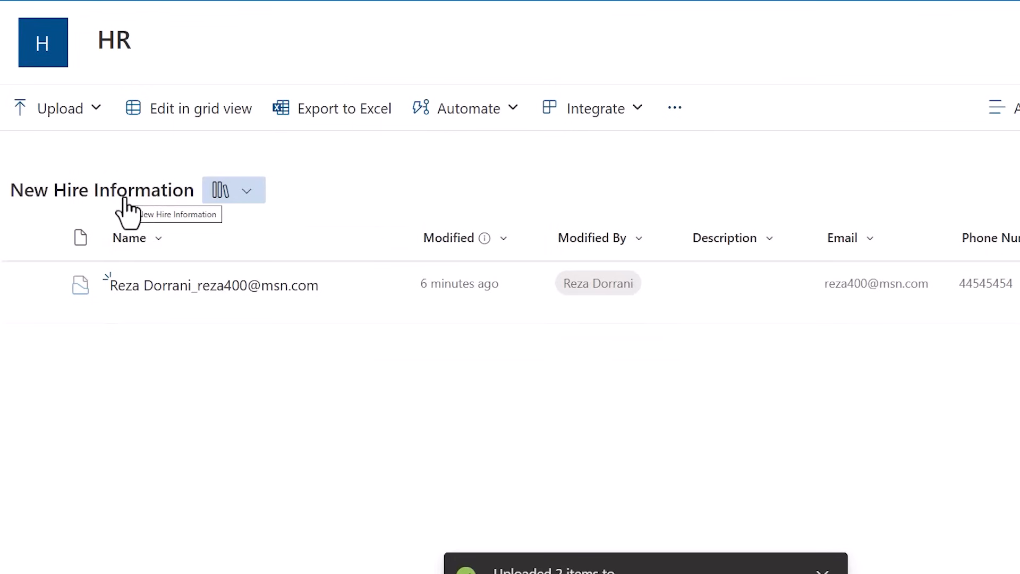